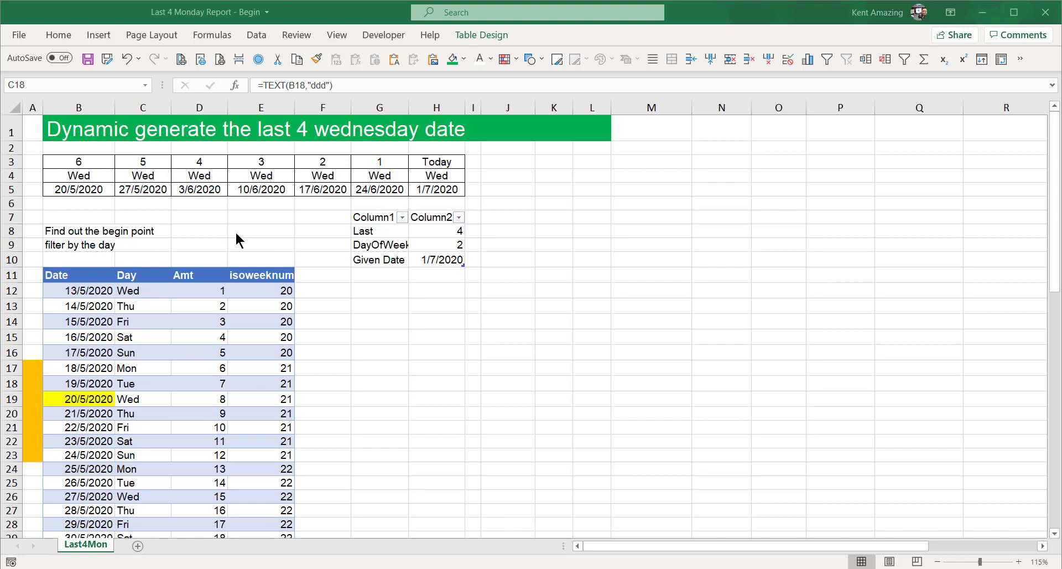
Step: Inspect the formula in G5 and its reference to G3 to see how the previous Wednesday dates are calculated
{"action": "left_click", "coordinate": [438, 191]}
{"action": "left_click", "coordinate": [426, 187]}
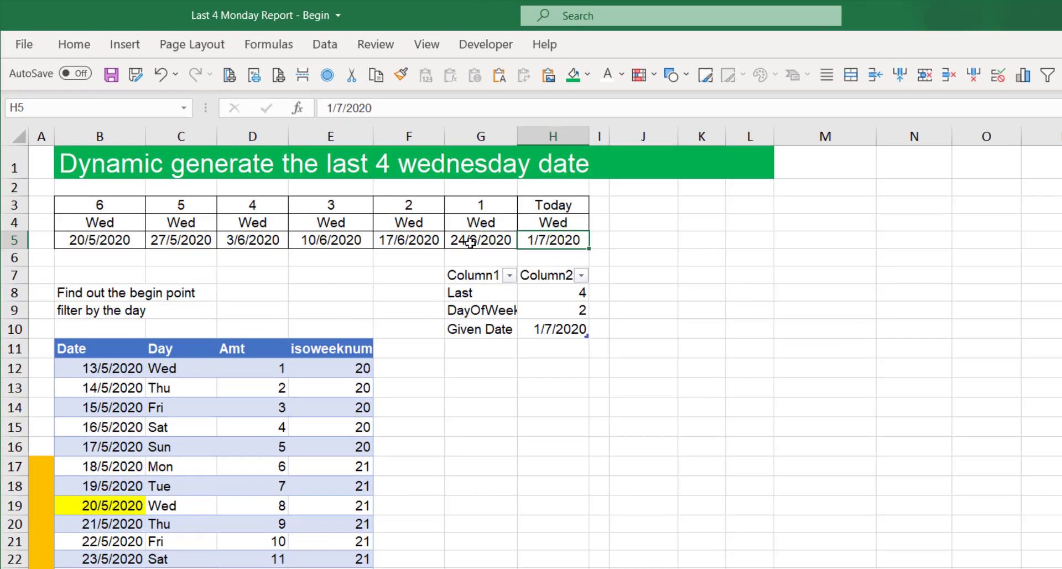
{"action": "left_click", "coordinate": [370, 191]}
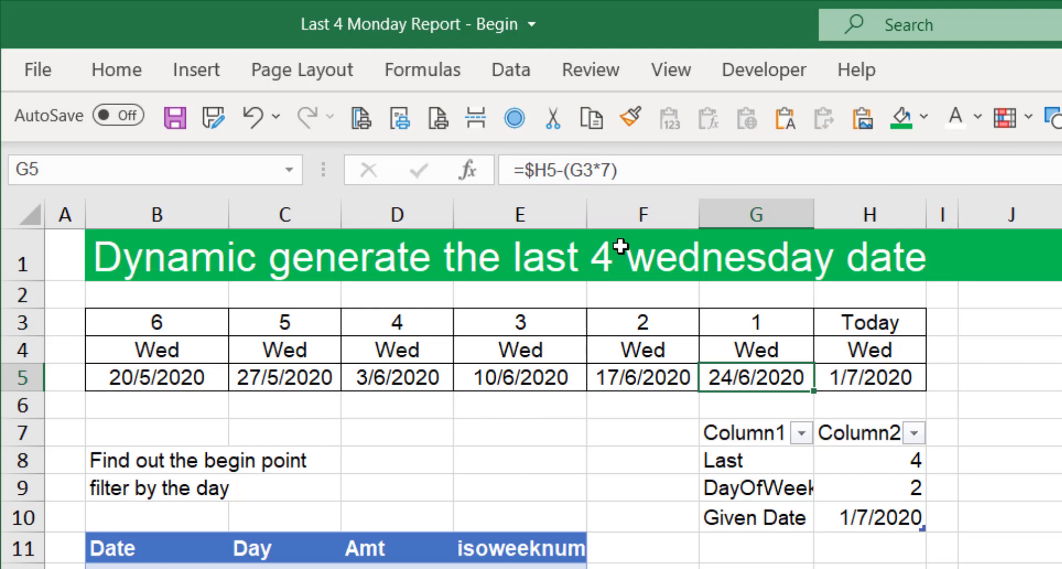
{"action": "left_click", "coordinate": [589, 173]}
{"action": "double_click", "coordinate": [582, 173]}
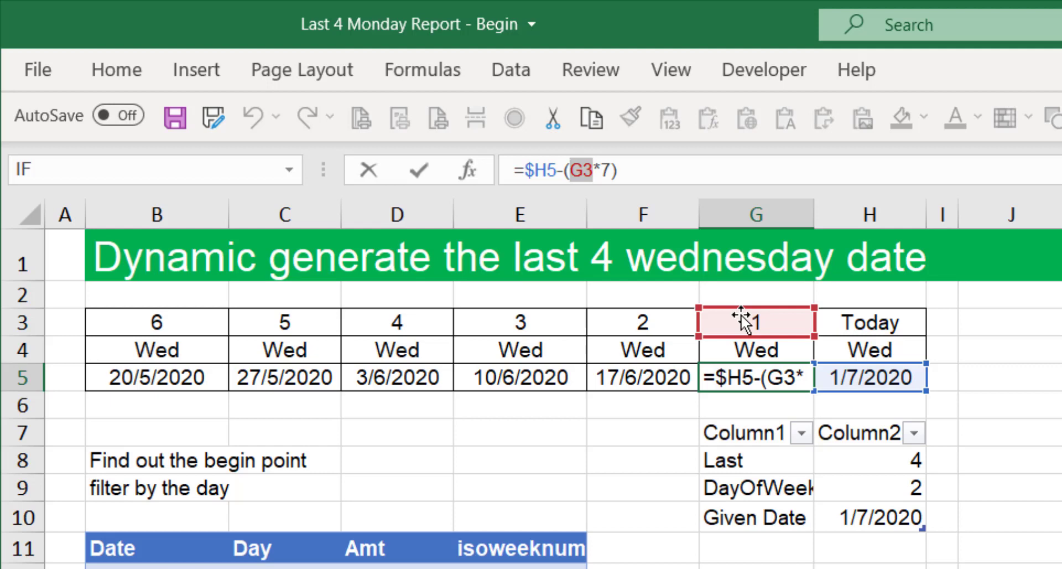
{"action": "key", "text": "Return"}
Step: Load the blue Date, Day, Amt and isoweeknum table into the Power Query Editor as a new query
{"action": "left_click", "coordinate": [284, 568]}
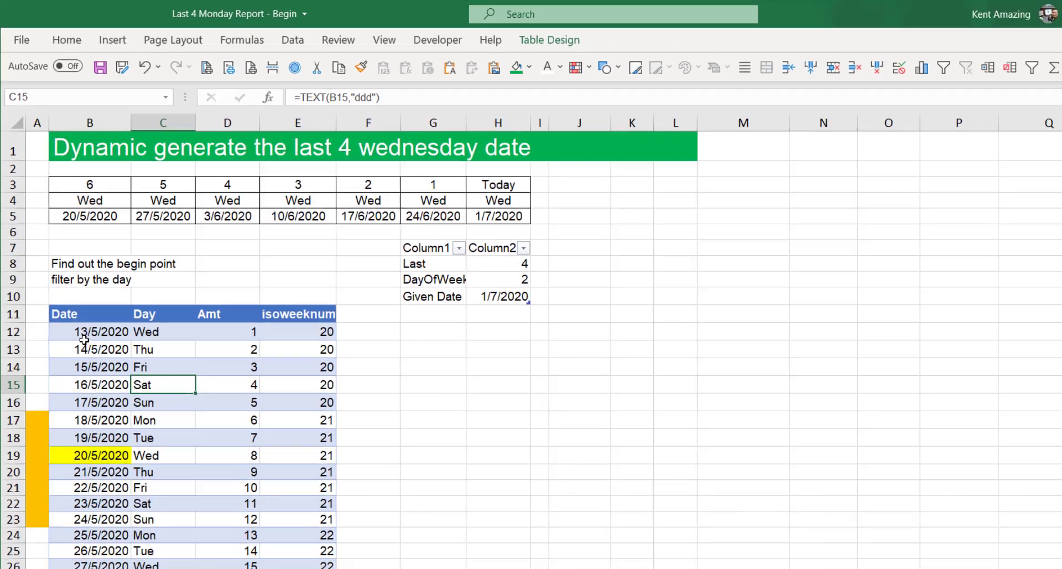
{"action": "left_click", "coordinate": [103, 305]}
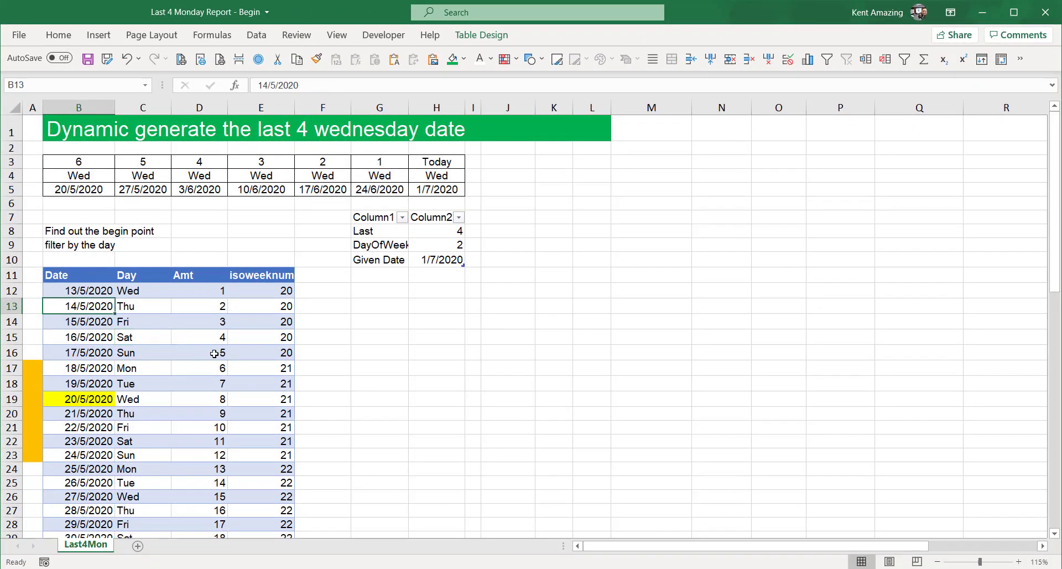
{"action": "left_click", "coordinate": [474, 37]}
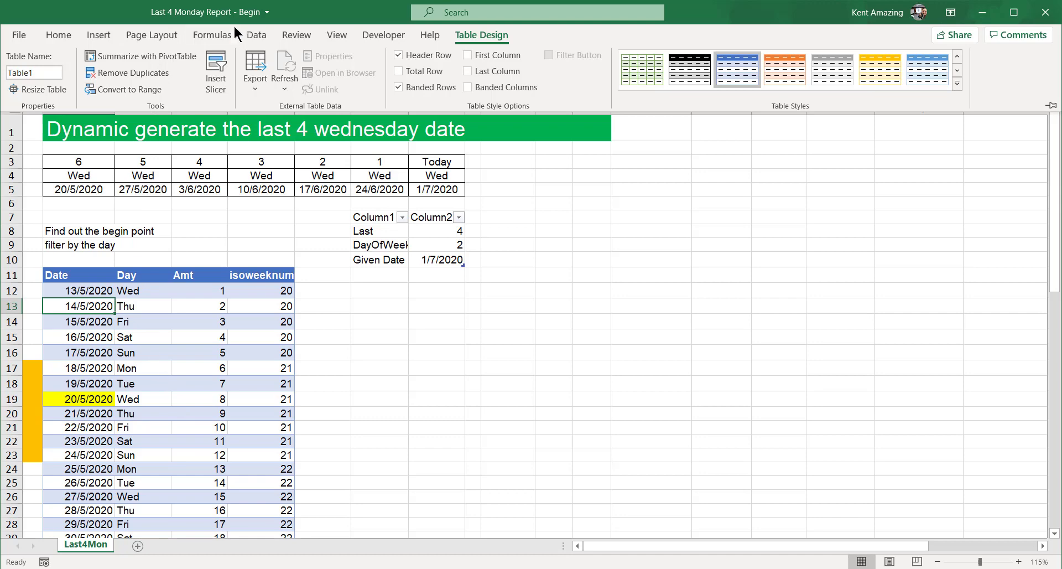
{"action": "left_click", "coordinate": [256, 34]}
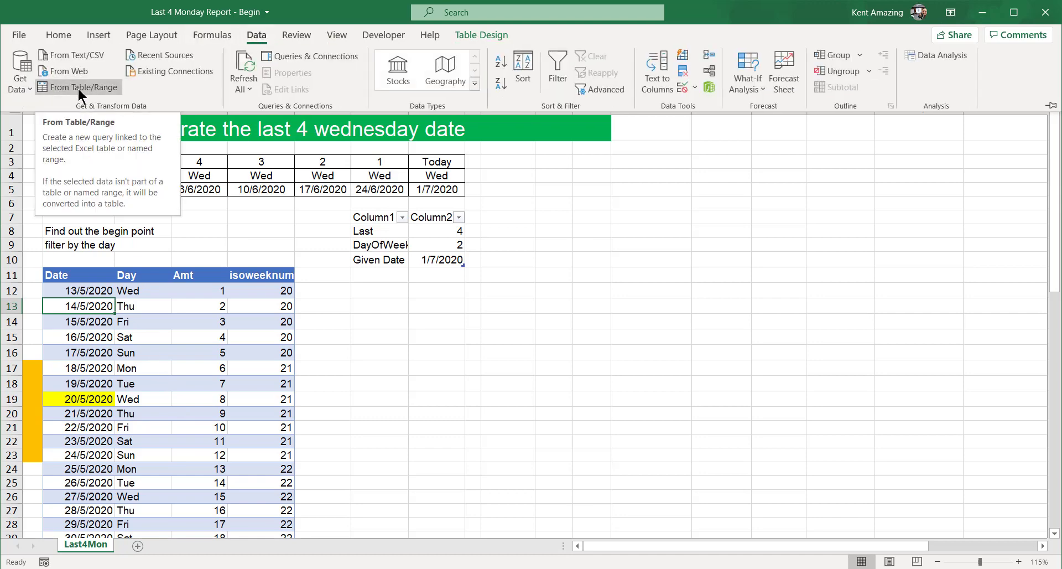
{"action": "left_click", "coordinate": [80, 88]}
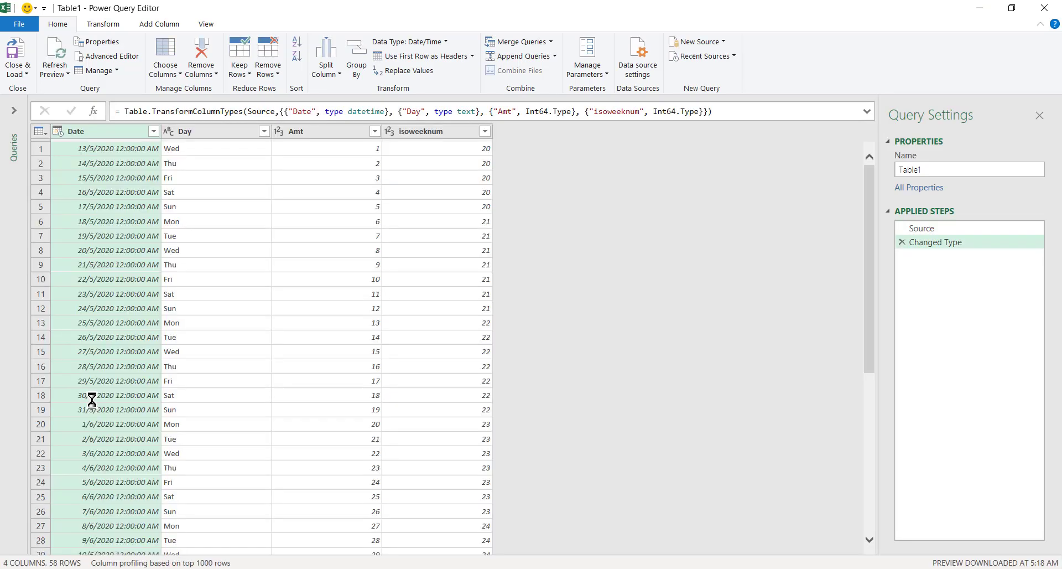
Step: Change the Date column's data type to Date, replacing the current type conversion
{"action": "left_click", "coordinate": [58, 133]}
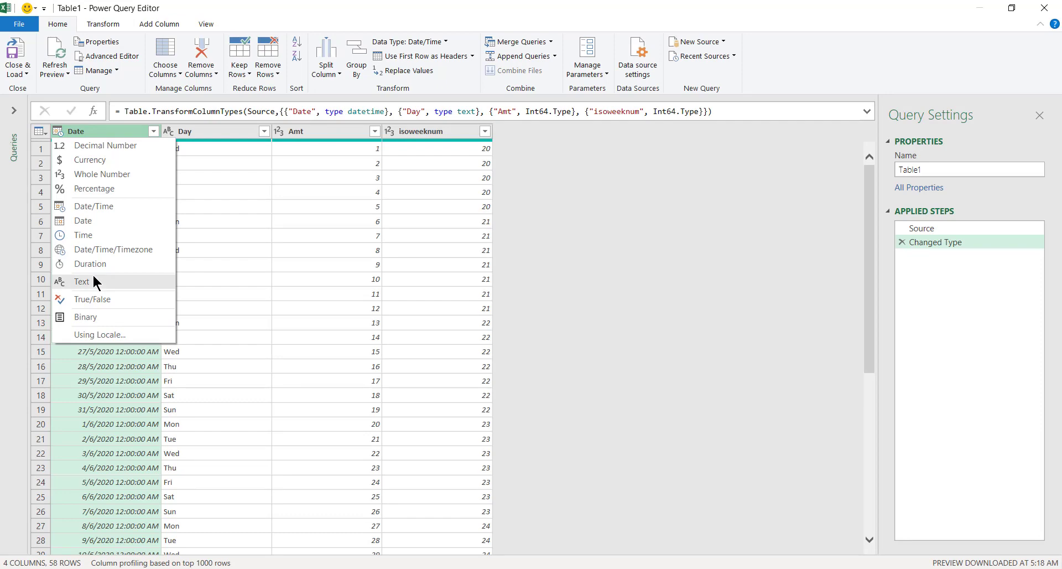
{"action": "left_click", "coordinate": [89, 220]}
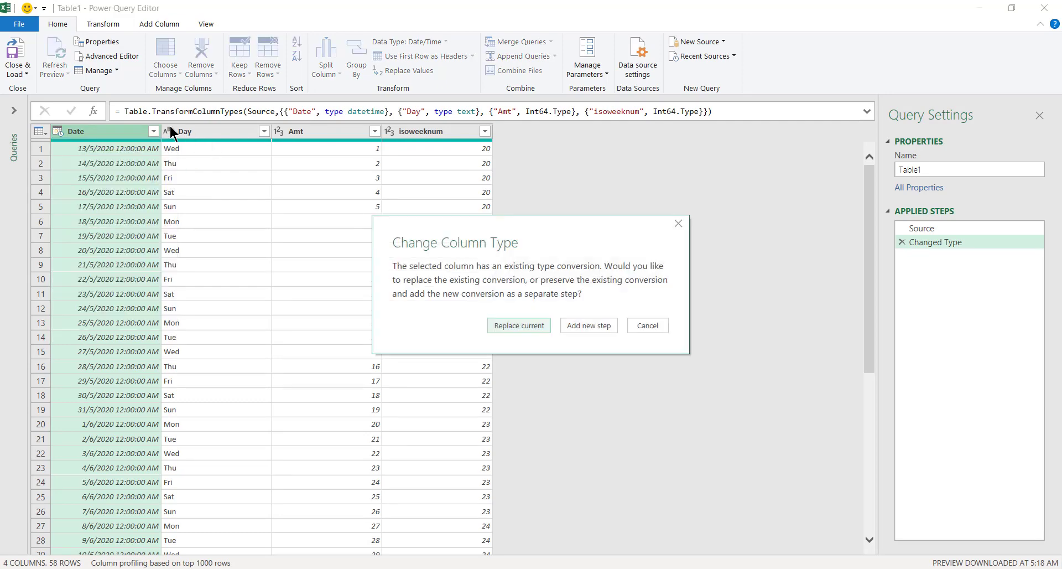
{"action": "left_click", "coordinate": [518, 326]}
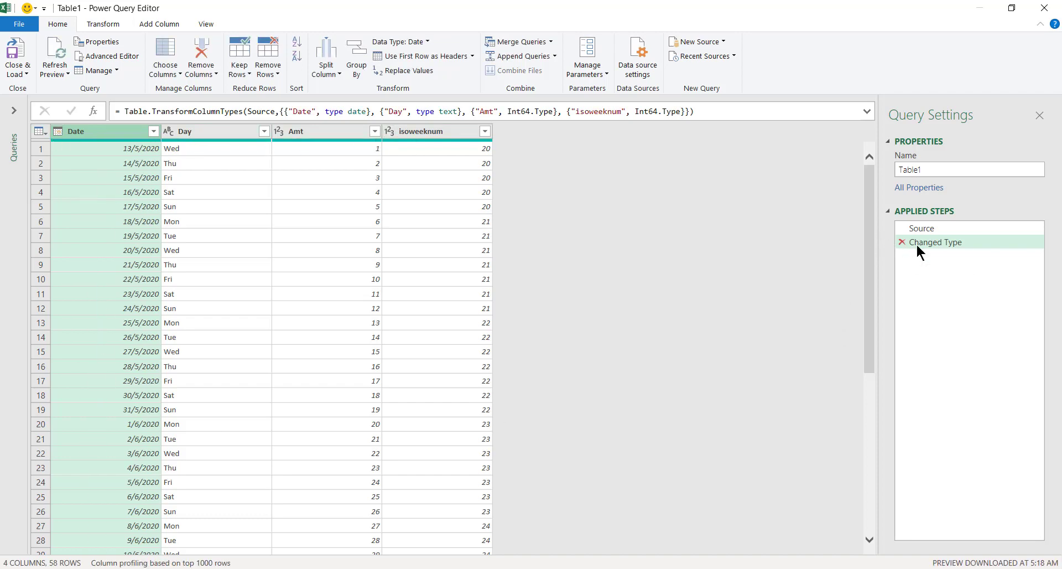
Step: Filter the Date column to keep rows where the date is before 5/6/2020
{"action": "left_click", "coordinate": [153, 131]}
{"action": "mouse_move", "coordinate": [210, 232]}
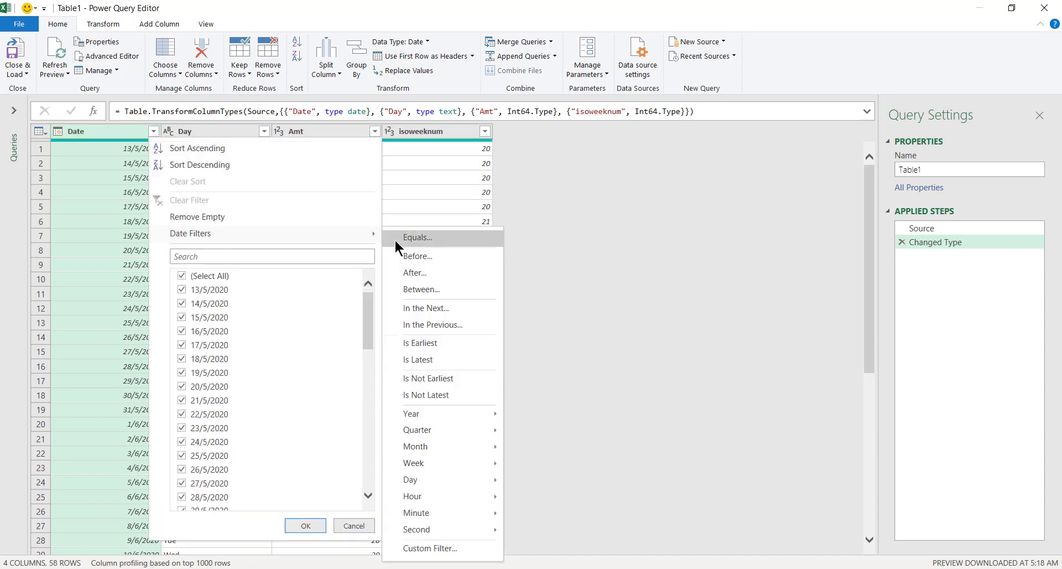
{"action": "left_click", "coordinate": [426, 259]}
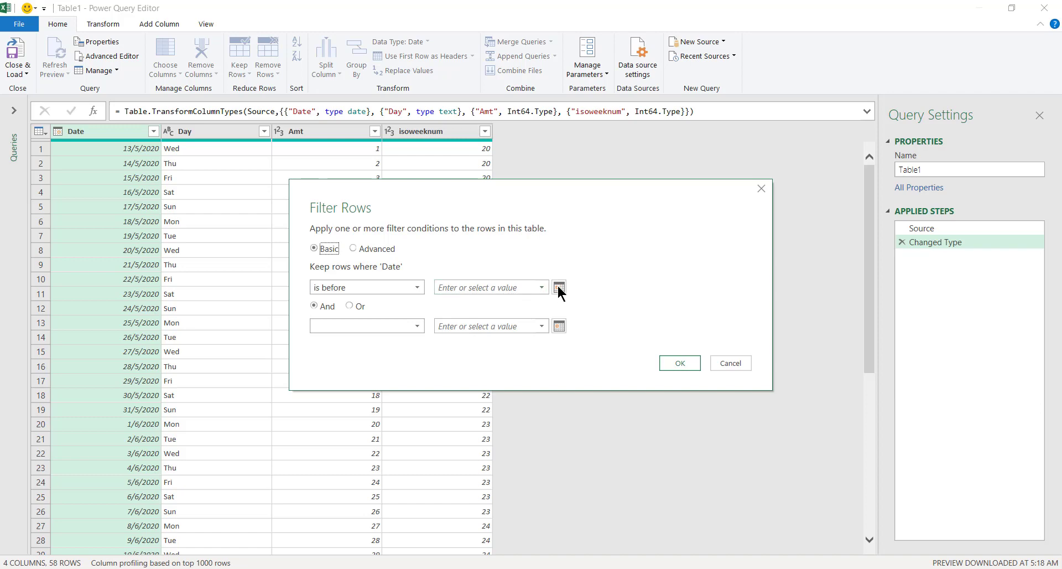
{"action": "left_click", "coordinate": [560, 287]}
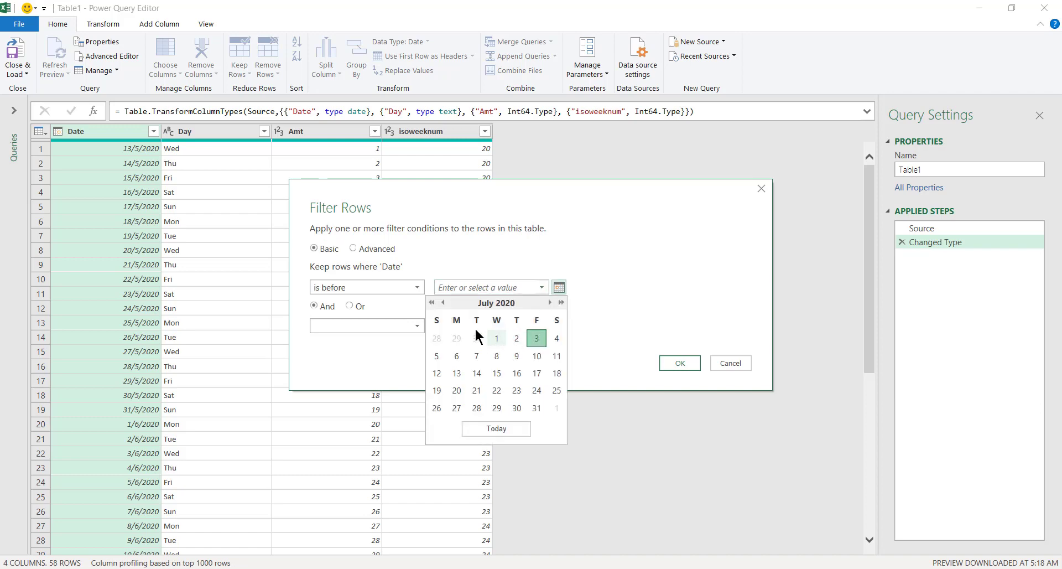
{"action": "left_click", "coordinate": [443, 303]}
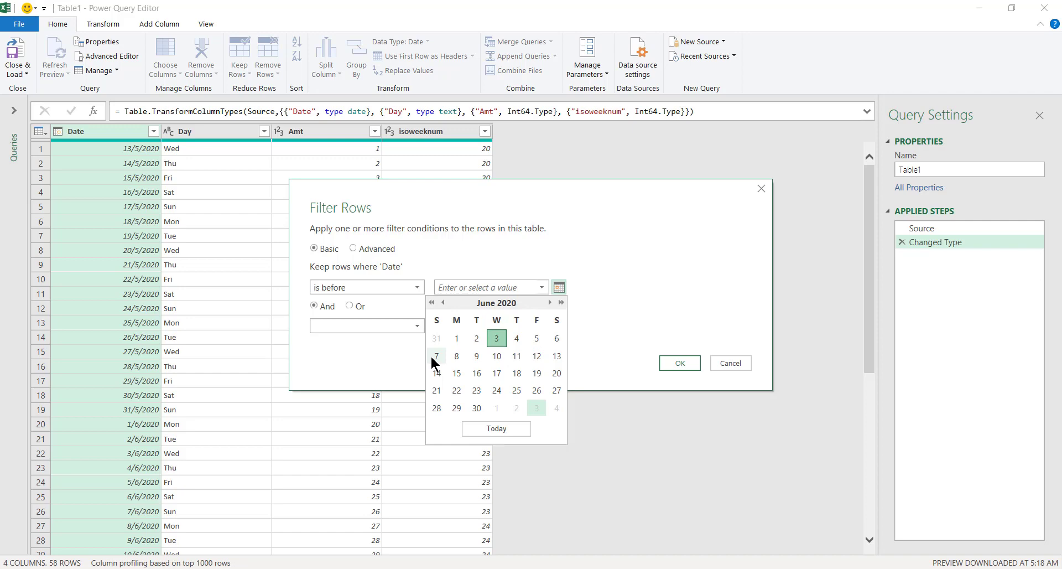
{"action": "left_click", "coordinate": [539, 341]}
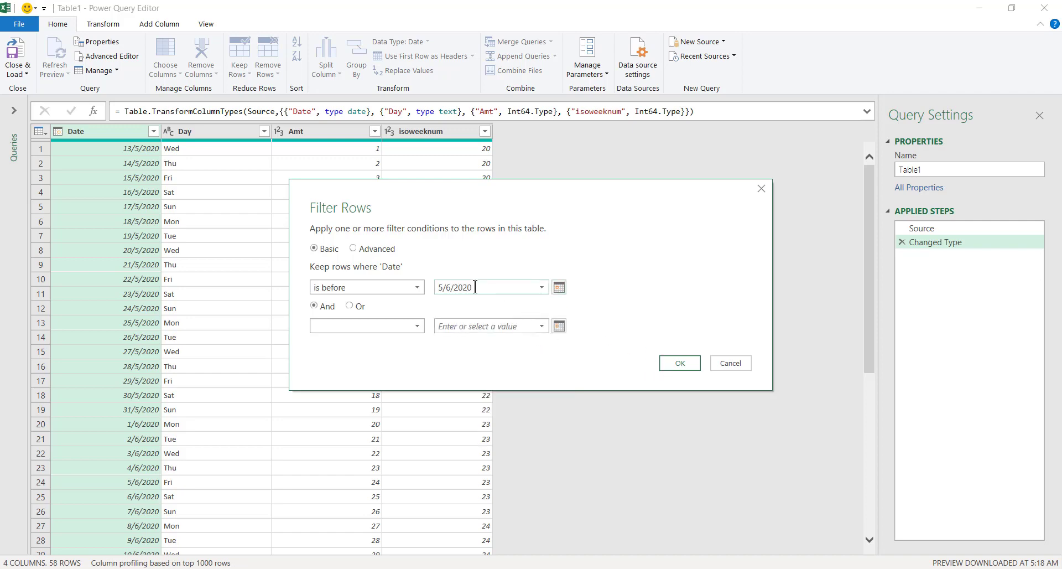
{"action": "left_click", "coordinate": [678, 363]}
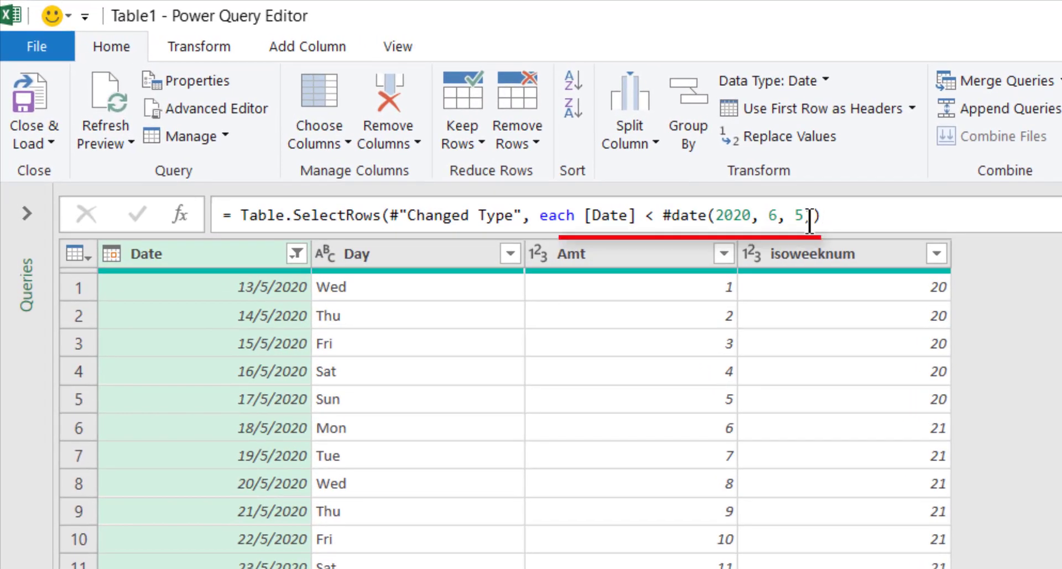
Step: Replace the fixed date in the row filter formula with the givenDate query, so it reads each [Date] < givenDate
{"action": "left_click", "coordinate": [26, 213]}
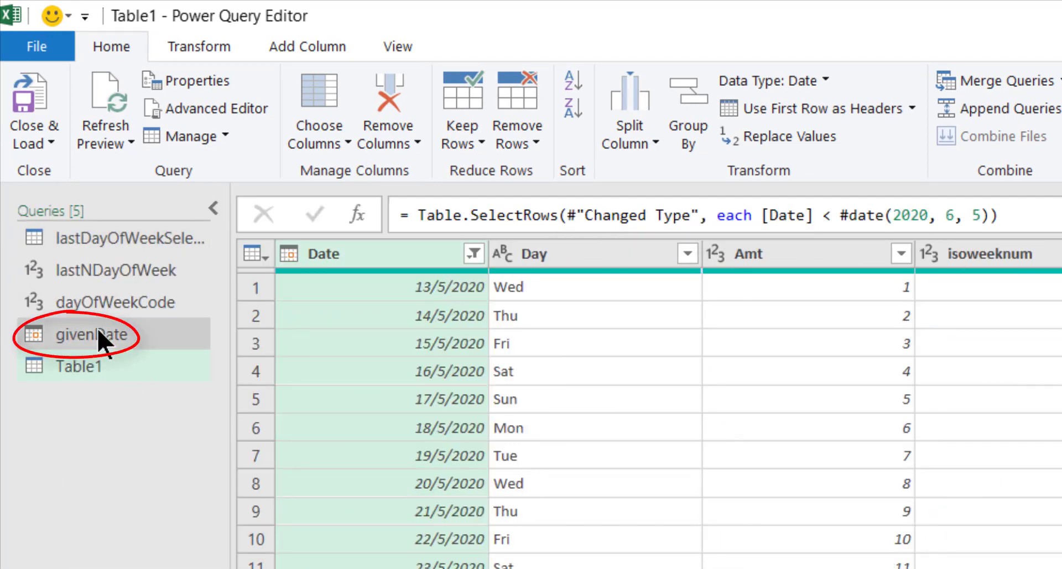
{"action": "left_click_drag", "start_coordinate": [838, 215], "coordinate": [990, 215]}
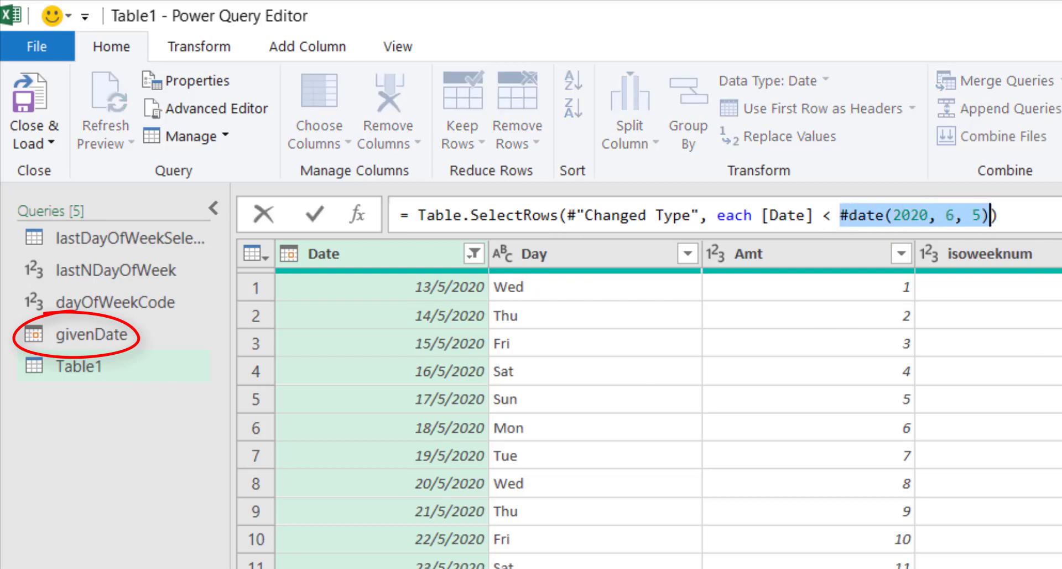
{"action": "type", "text": "gi"}
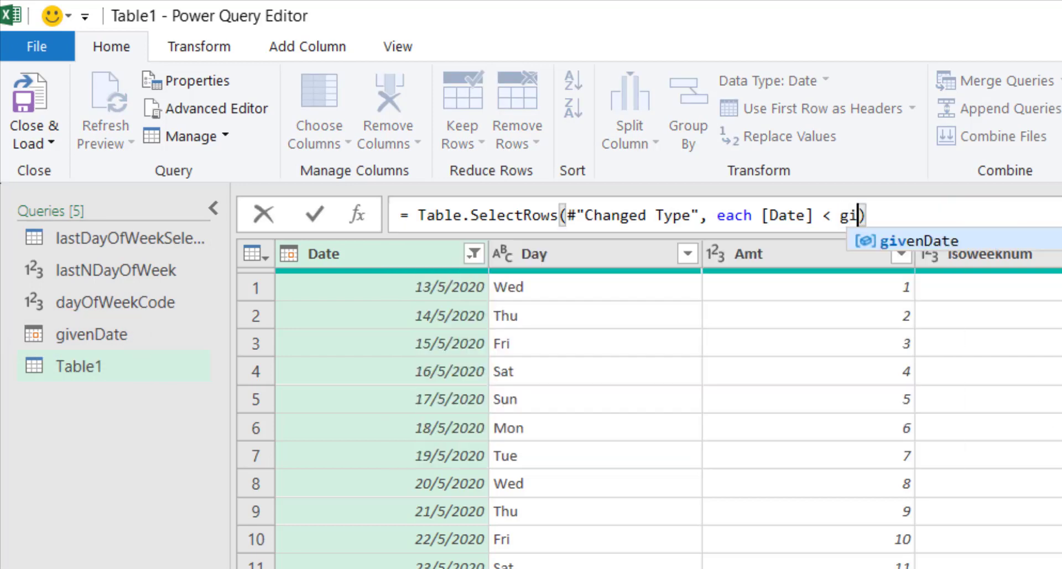
{"action": "type", "text": "ve"}
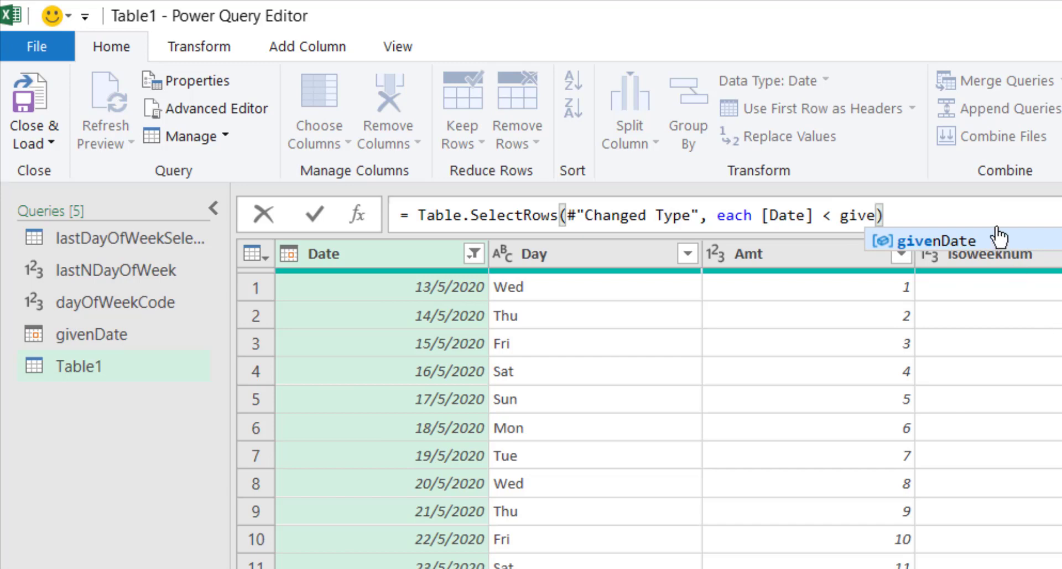
{"action": "left_click", "coordinate": [986, 241]}
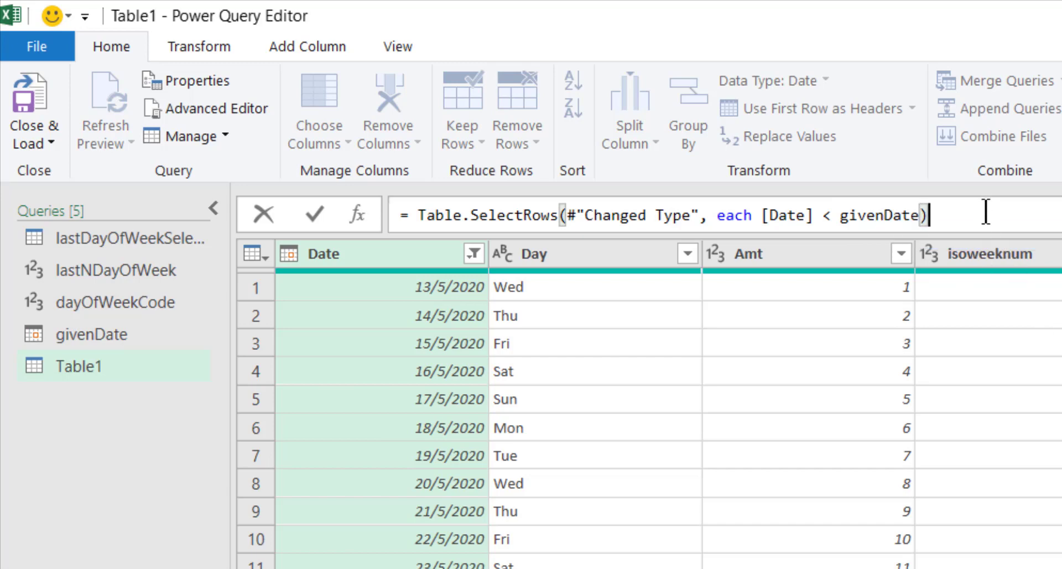
{"action": "key", "text": "Return"}
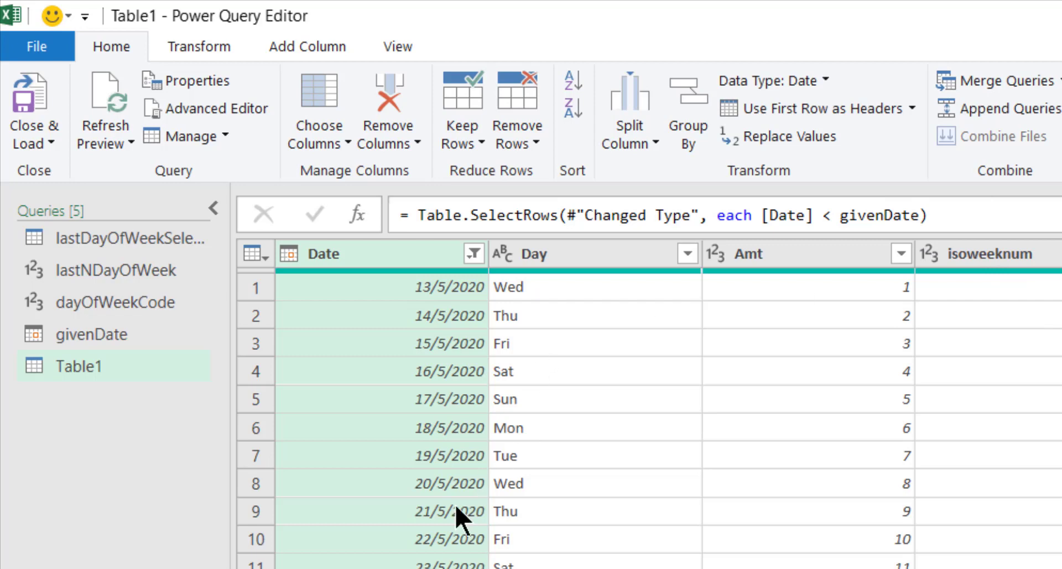
{"action": "scroll", "coordinate": [402, 484], "scroll_direction": "down", "scroll_amount": 7}
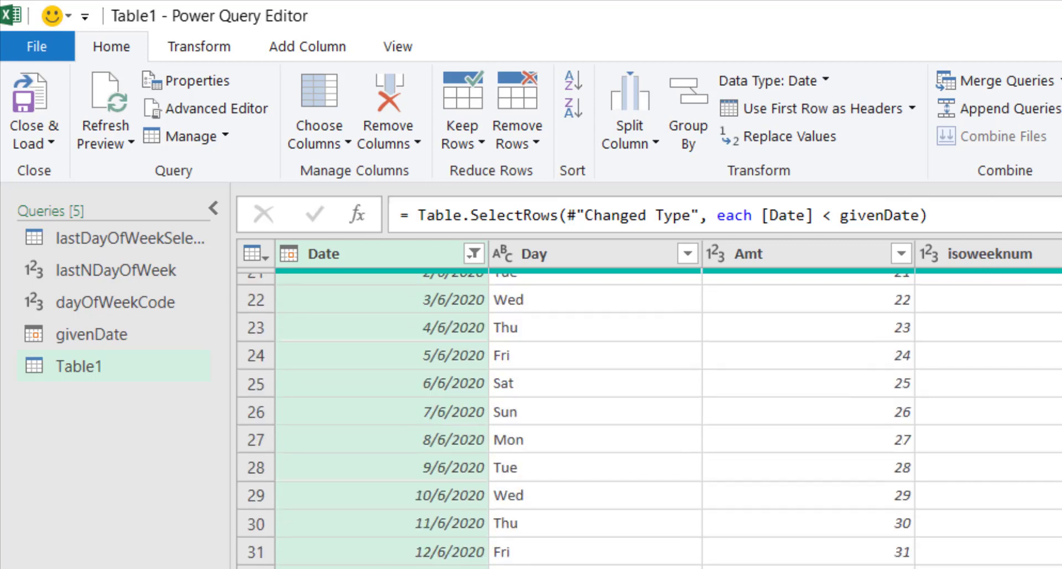
{"action": "scroll", "coordinate": [609, 420], "scroll_direction": "up", "scroll_amount": 6}
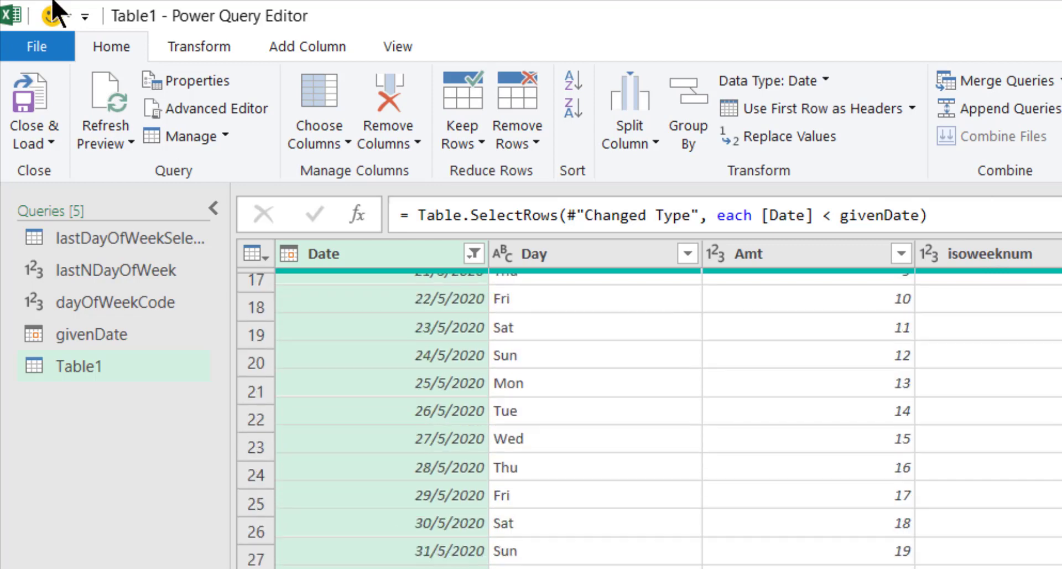
Step: Close the query editor and load the query as a table on the existing Last4Mon worksheet at cell J11
{"action": "left_click", "coordinate": [50, 144]}
{"action": "left_click", "coordinate": [114, 201]}
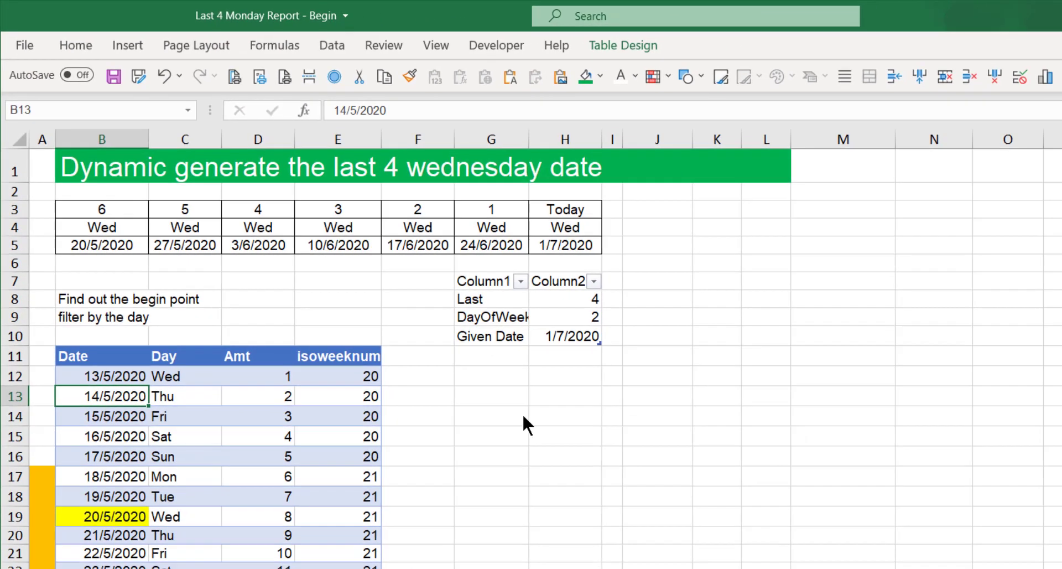
{"action": "left_click", "coordinate": [451, 489]}
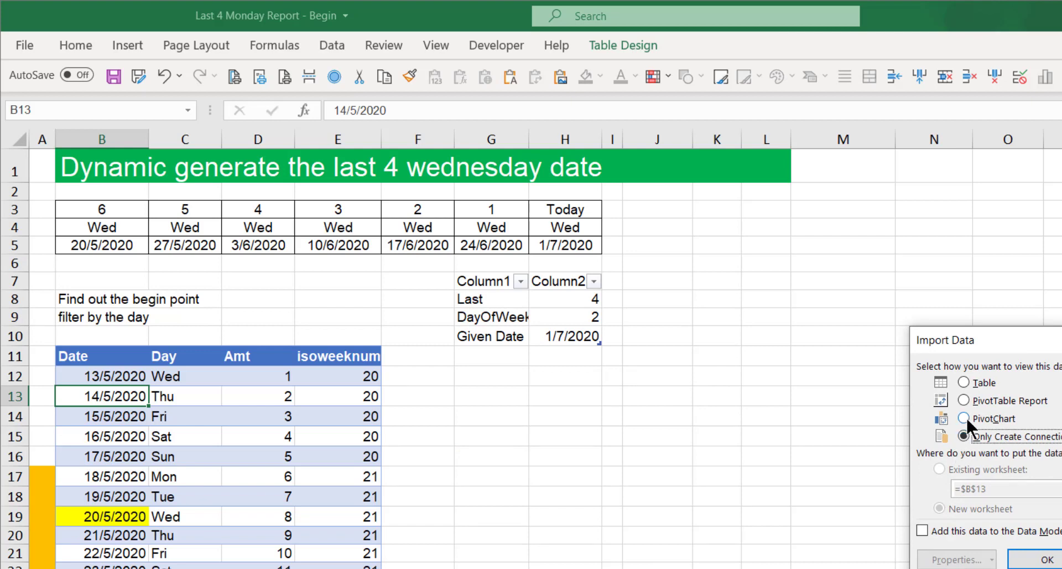
{"action": "left_click", "coordinate": [968, 386]}
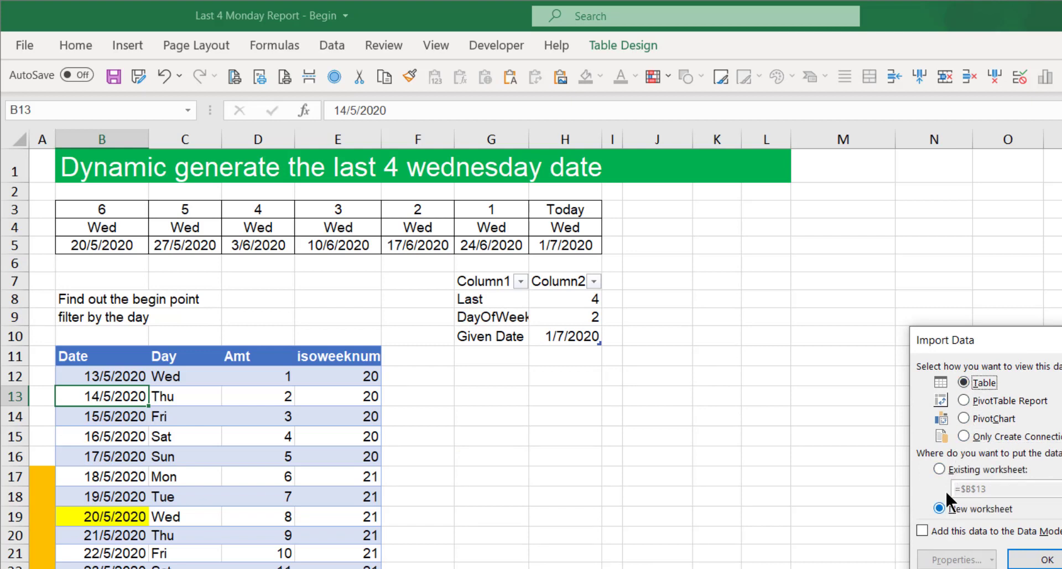
{"action": "left_click", "coordinate": [953, 472]}
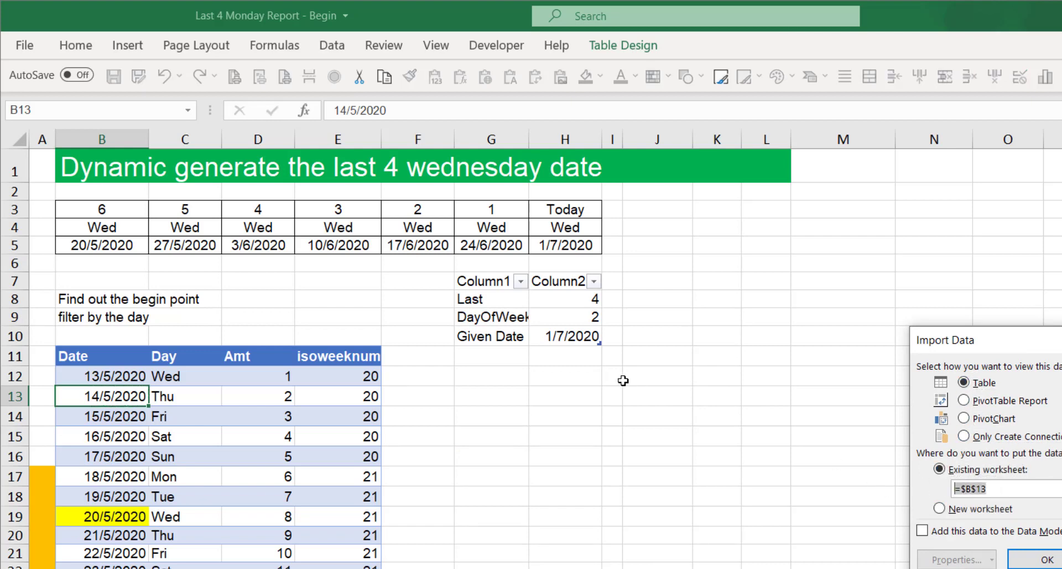
{"action": "key", "text": "BackSpace"}
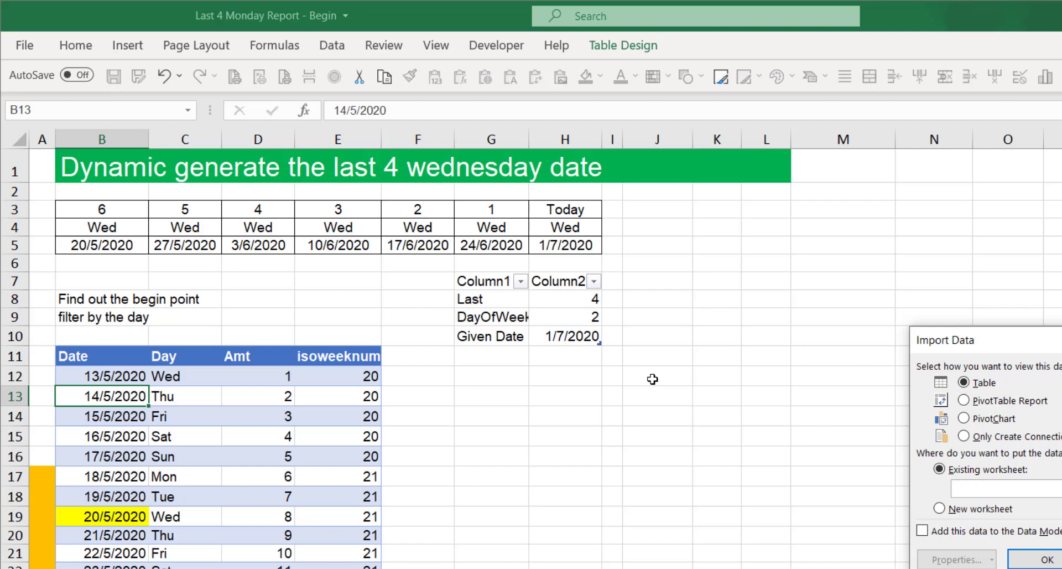
{"action": "left_click", "coordinate": [655, 353]}
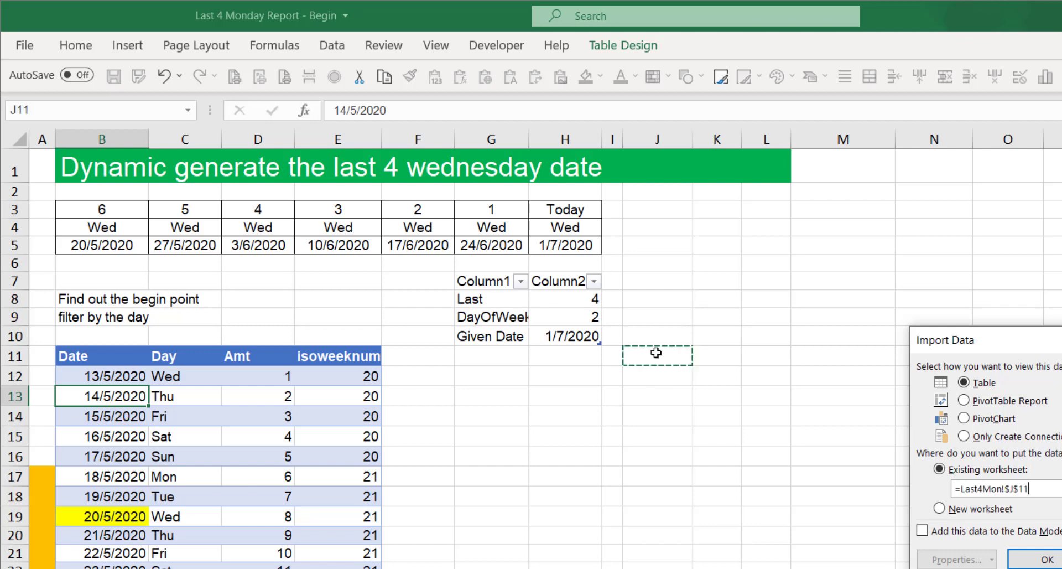
{"action": "left_click", "coordinate": [1051, 560]}
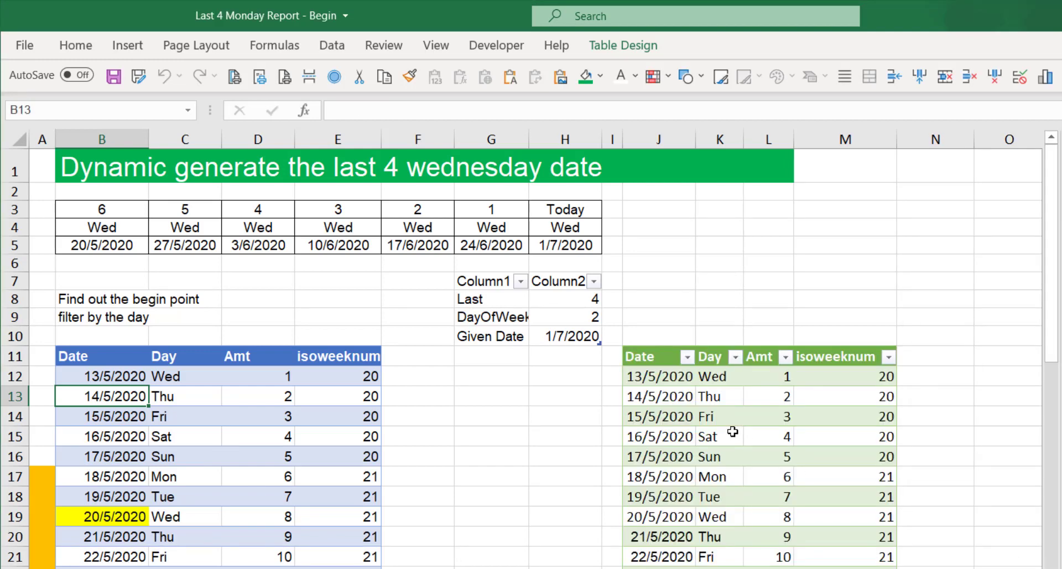
Step: Set the Given Date in the parameter table to 6/6/2020
{"action": "left_click", "coordinate": [562, 336]}
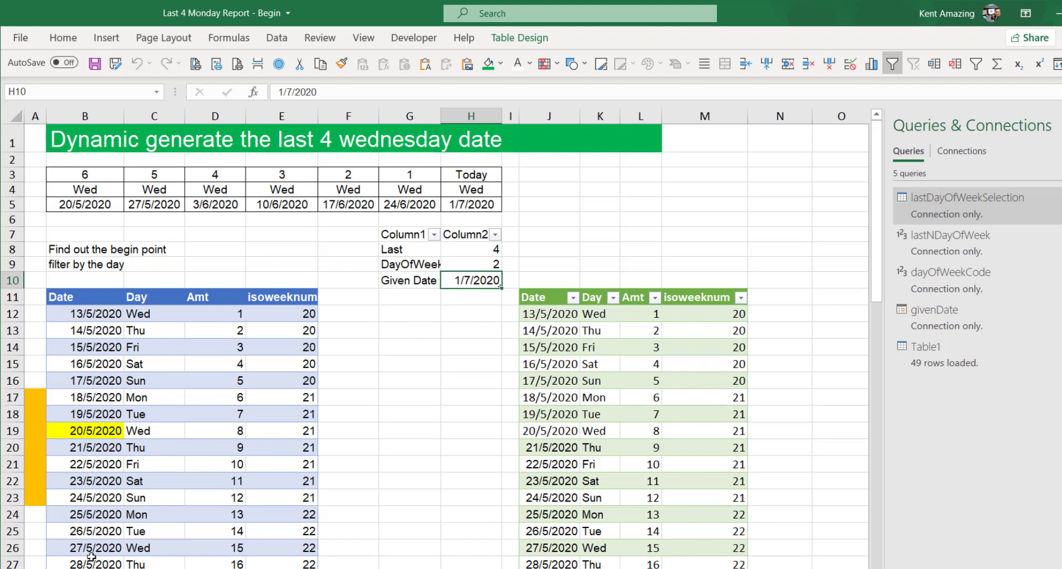
{"action": "scroll", "coordinate": [91, 556], "scroll_direction": "down", "scroll_amount": 3}
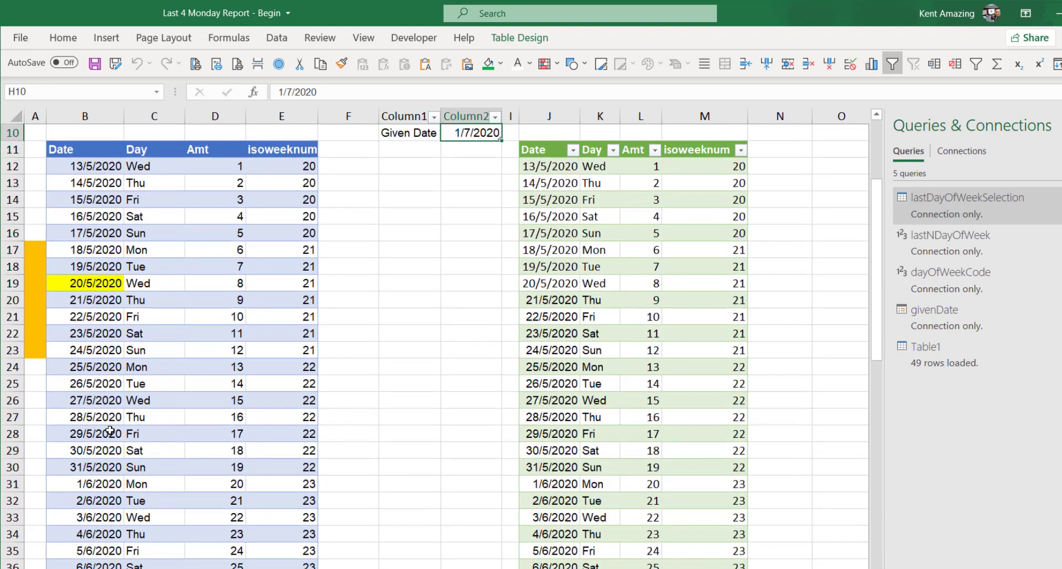
{"action": "scroll", "coordinate": [458, 251], "scroll_direction": "up", "scroll_amount": 3}
{"action": "double_click", "coordinate": [470, 281]}
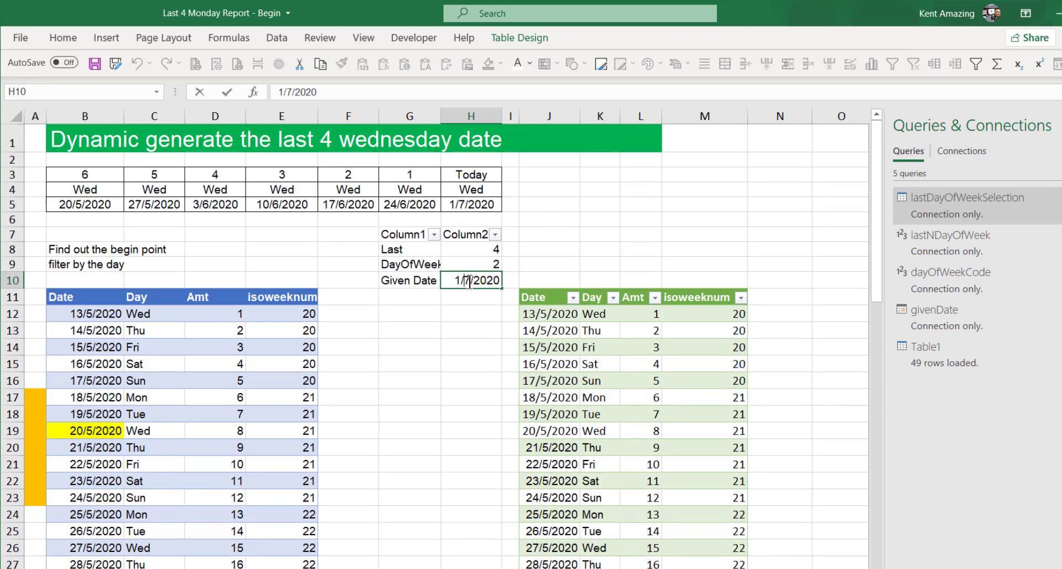
{"action": "double_click", "coordinate": [466, 281]}
{"action": "type", "text": "6"}
{"action": "double_click", "coordinate": [460, 280]}
{"action": "type", "text": "6"}
{"action": "left_click", "coordinate": [446, 350]}
{"action": "left_click", "coordinate": [669, 377]}
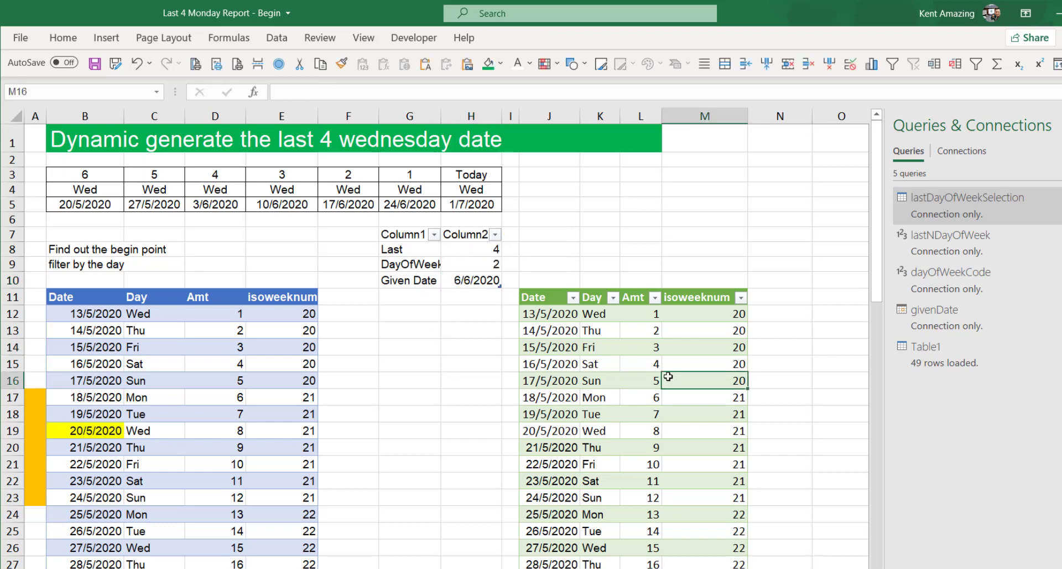
Step: Refresh the query results table and check its last dates against the given date
{"action": "right_click", "coordinate": [668, 377]}
{"action": "left_click", "coordinate": [711, 291]}
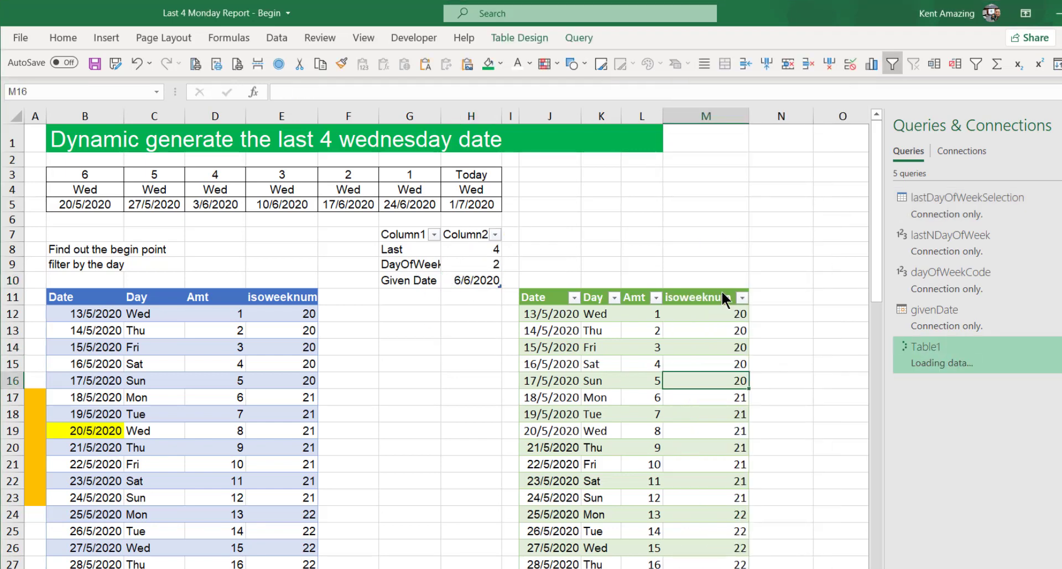
{"action": "scroll", "coordinate": [593, 434], "scroll_direction": "down", "scroll_amount": 7}
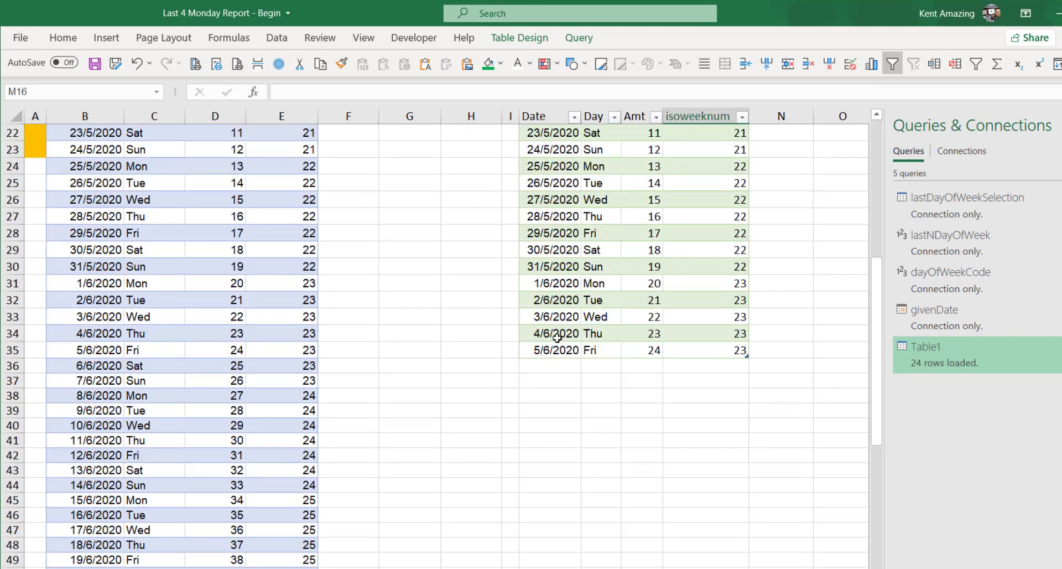
{"action": "scroll", "coordinate": [554, 350], "scroll_direction": "up", "scroll_amount": 7}
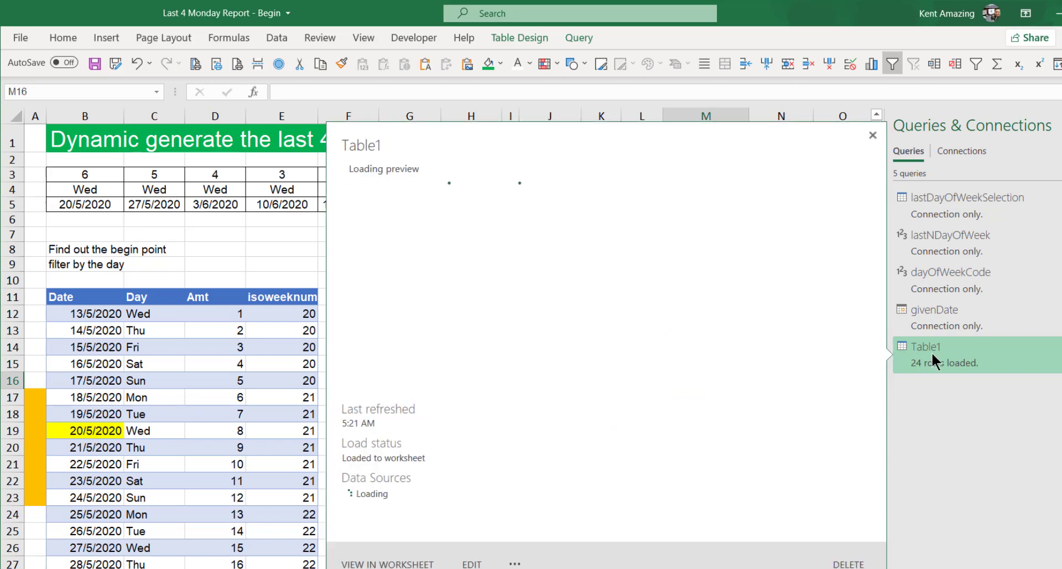
Step: Open the Table1 query for editing
{"action": "right_click", "coordinate": [932, 352]}
{"action": "left_click", "coordinate": [918, 366]}
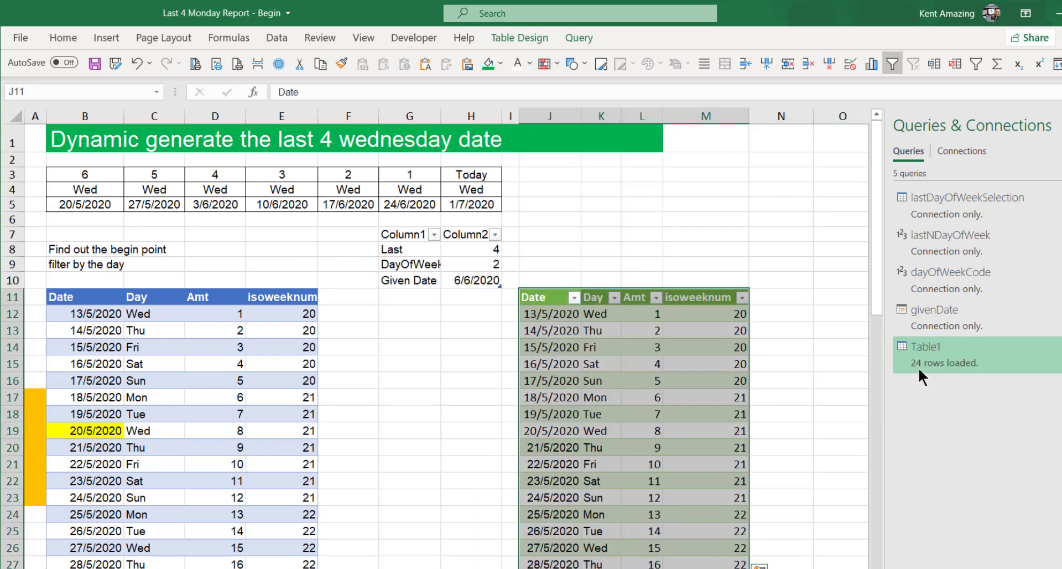
{"action": "right_click", "coordinate": [951, 354]}
{"action": "left_click", "coordinate": [994, 365]}
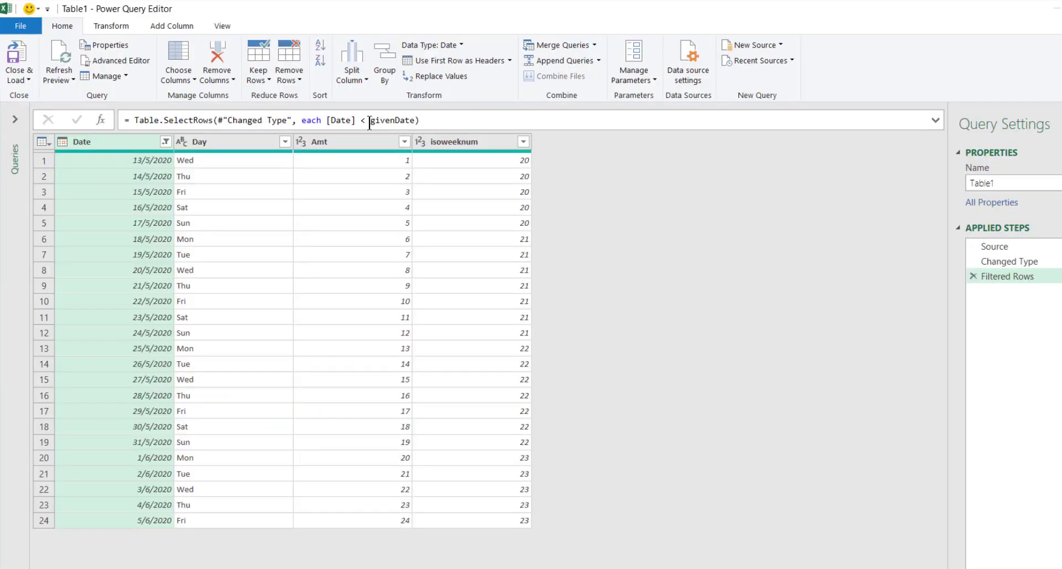
Step: Change the condition in the Filtered Rows formula to each [Date] < Date.AddWeeks(givenDate, 1*-1)
{"action": "left_click_drag", "start_coordinate": [370, 120], "coordinate": [414, 122]}
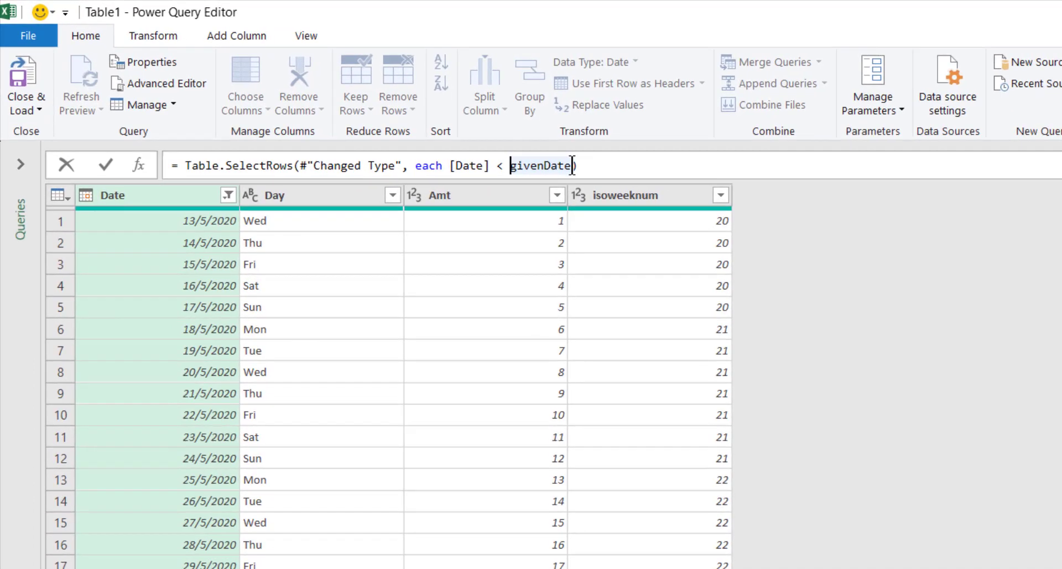
{"action": "mouse_move", "coordinate": [414, 122]}
{"action": "mouse_move", "coordinate": [538, 164]}
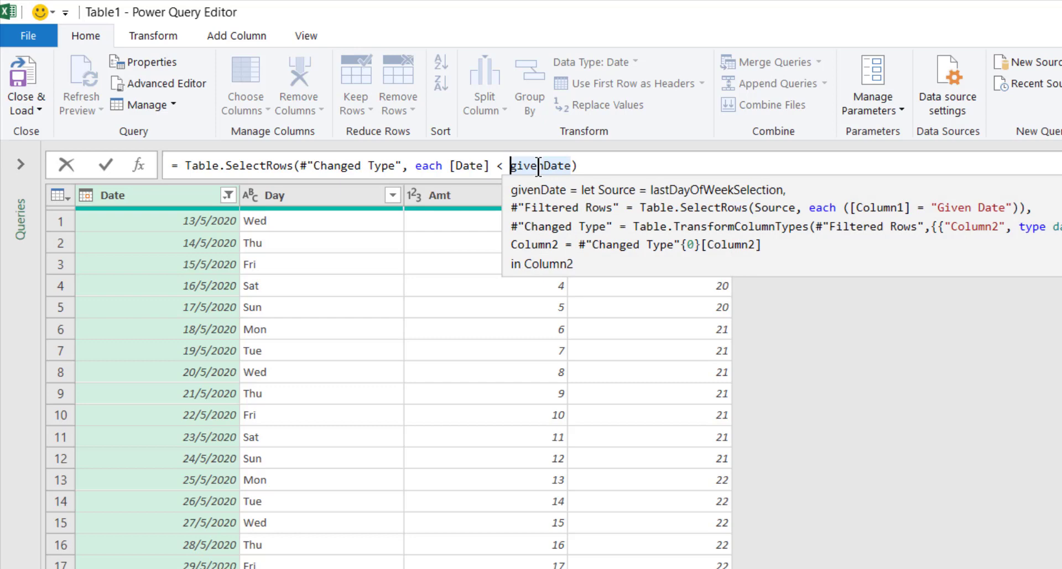
{"action": "type", "text": "Date"}
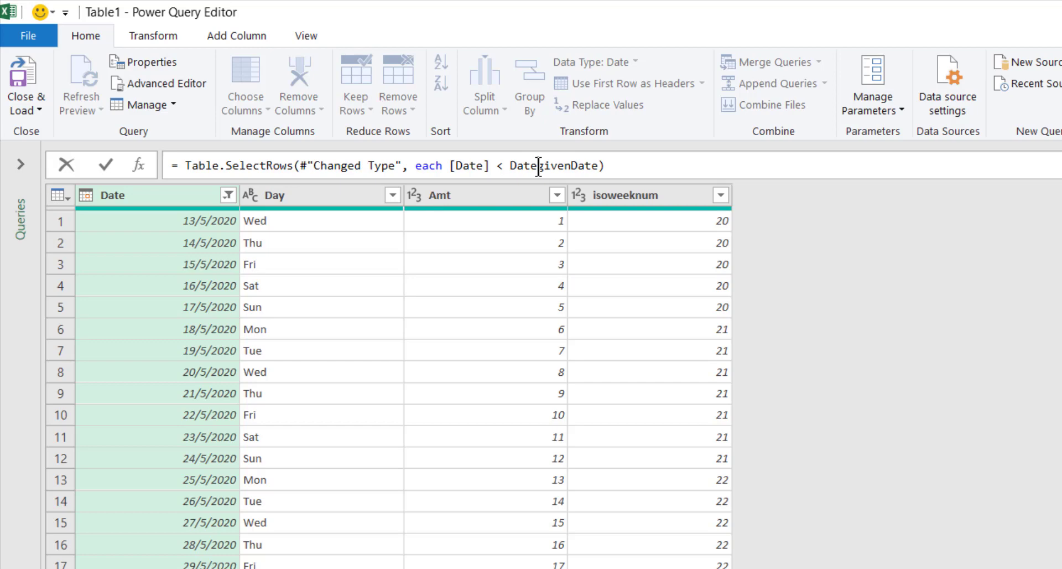
{"action": "type", "text": ".A"}
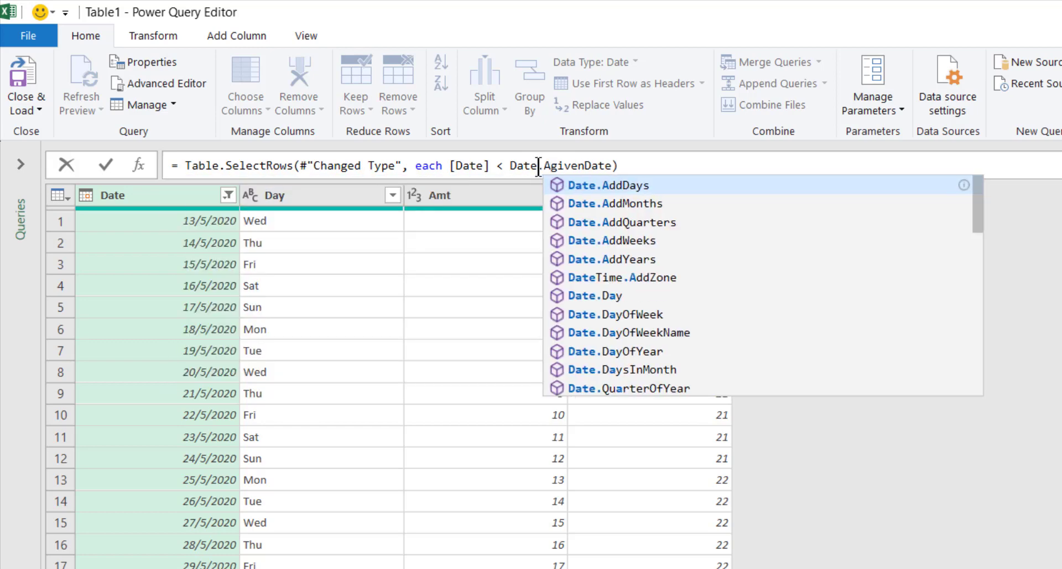
{"action": "left_click", "coordinate": [587, 239]}
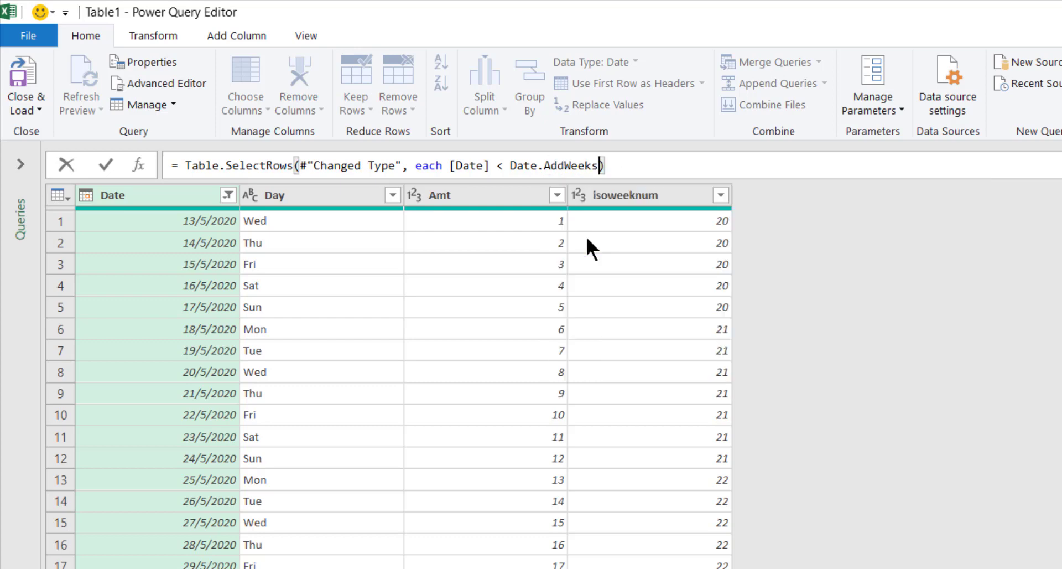
{"action": "type", "text": "("}
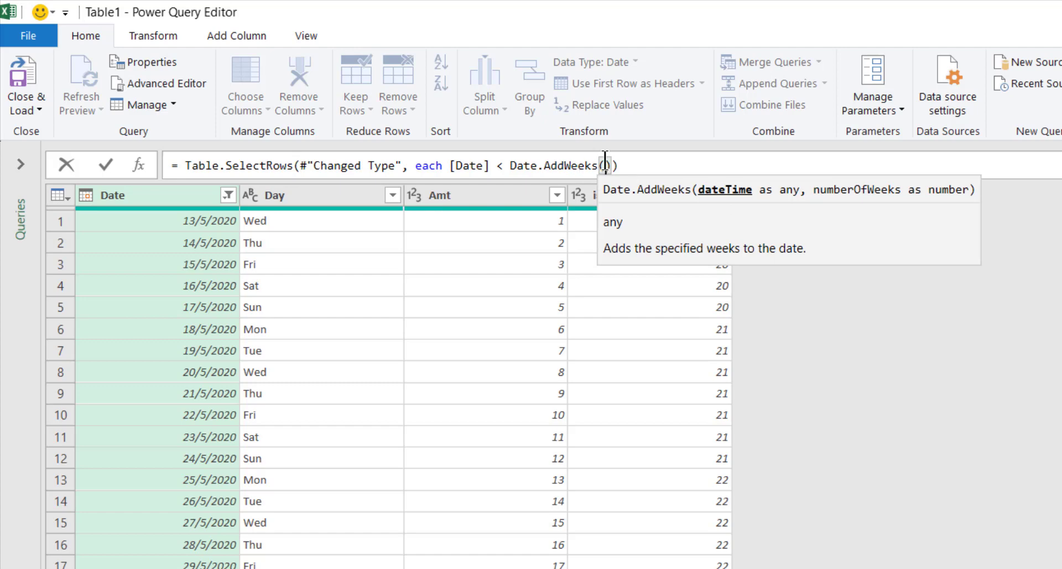
{"action": "type", "text": "given"}
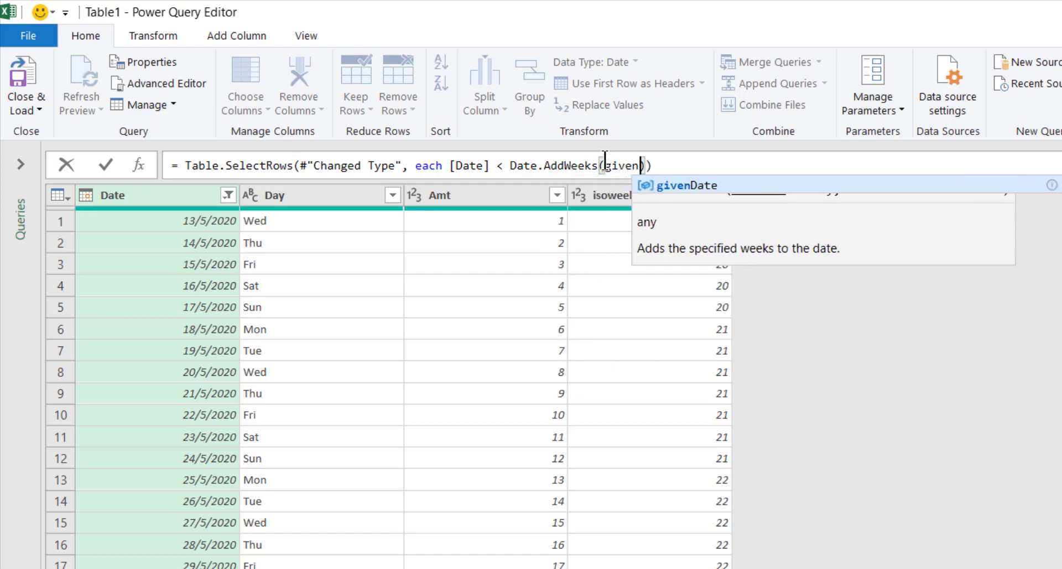
{"action": "key", "text": "Tab"}
{"action": "type", "text": ","}
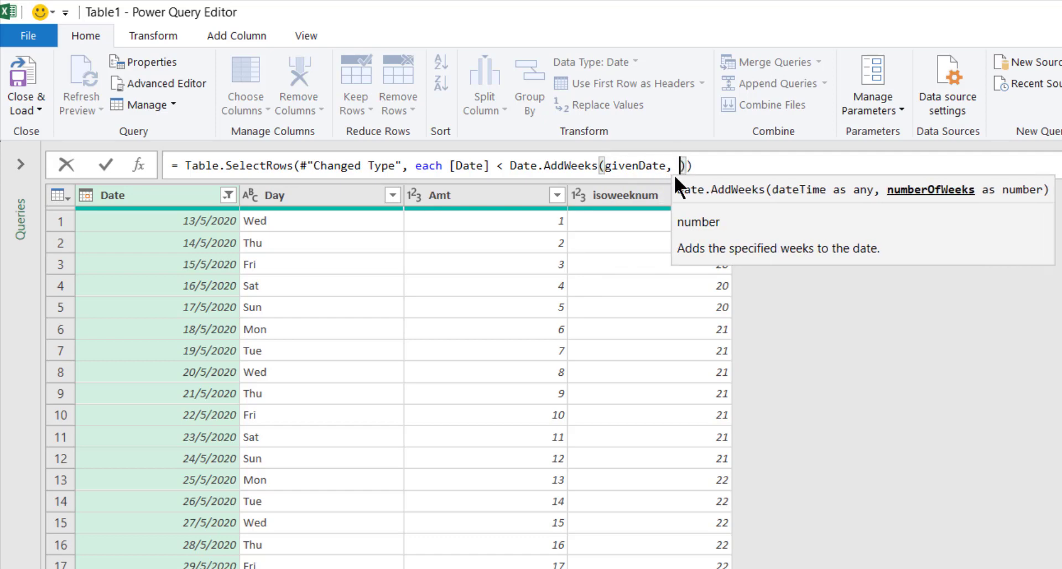
{"action": "type", "text": " 1"}
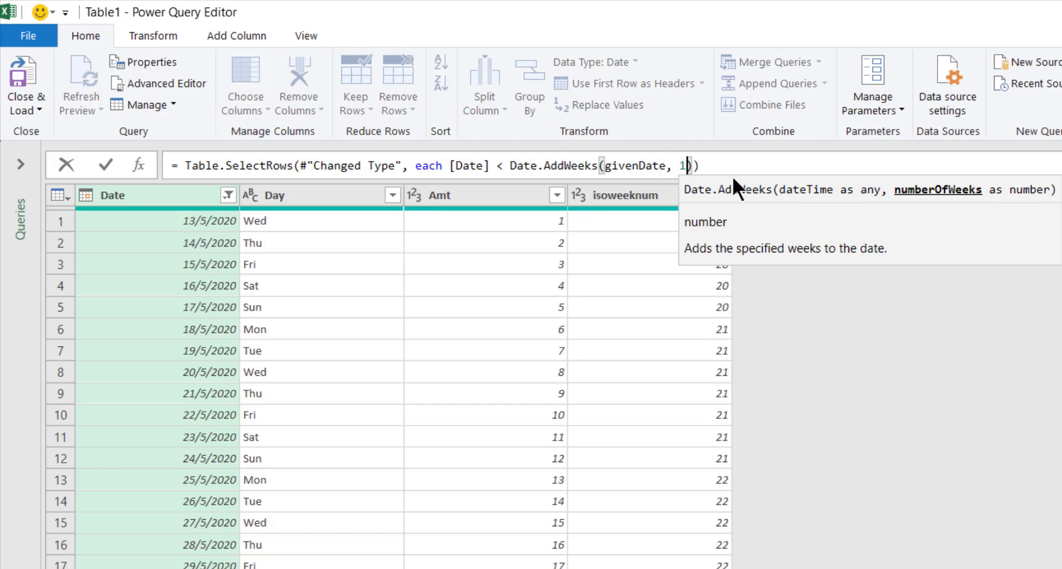
{"action": "type", "text": "*-1"}
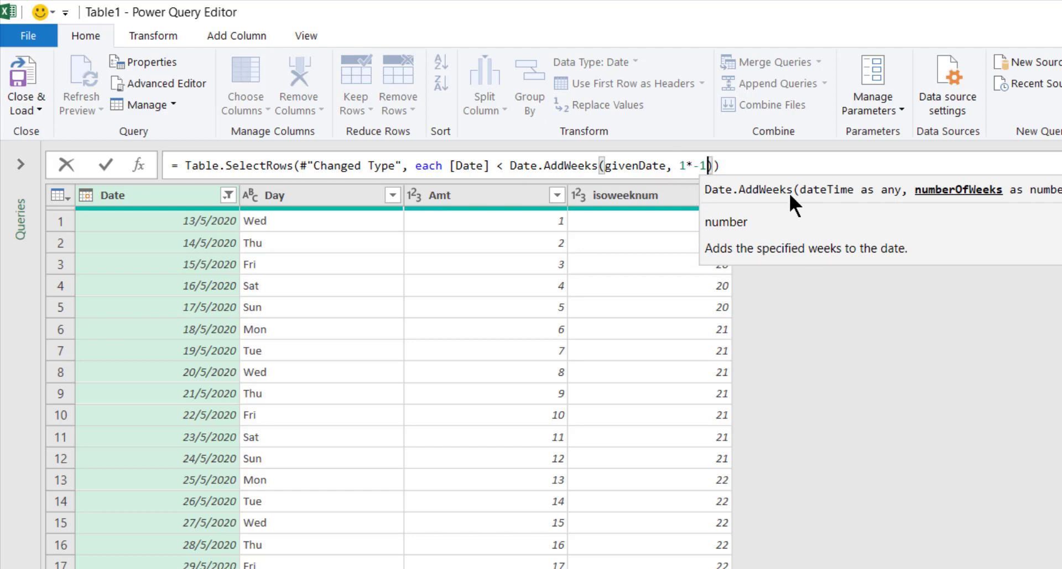
Step: Close the query editor, load the edited query, and check the last dates in the results table
{"action": "left_click", "coordinate": [22, 67]}
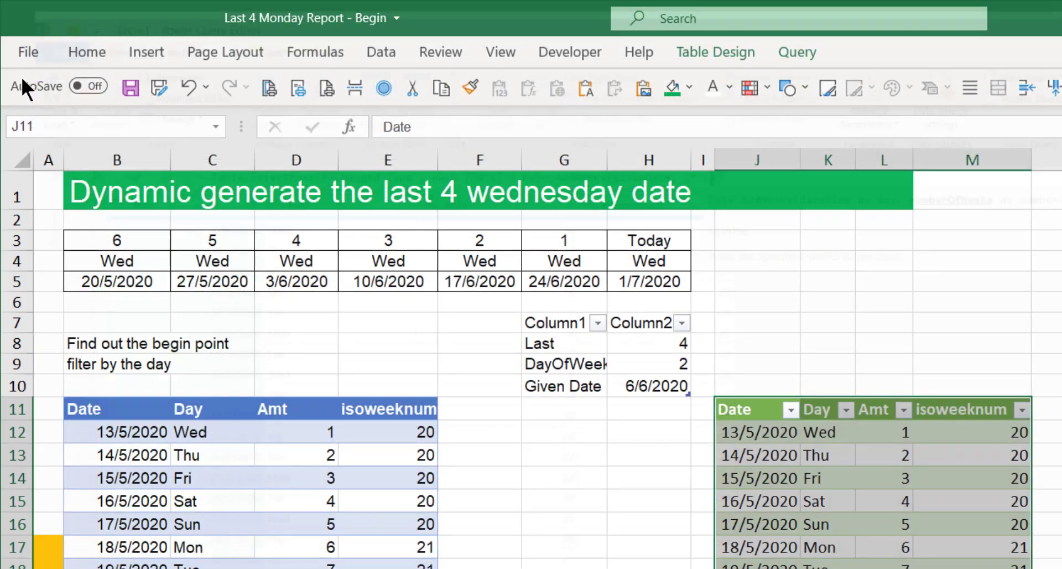
{"action": "left_click", "coordinate": [811, 480]}
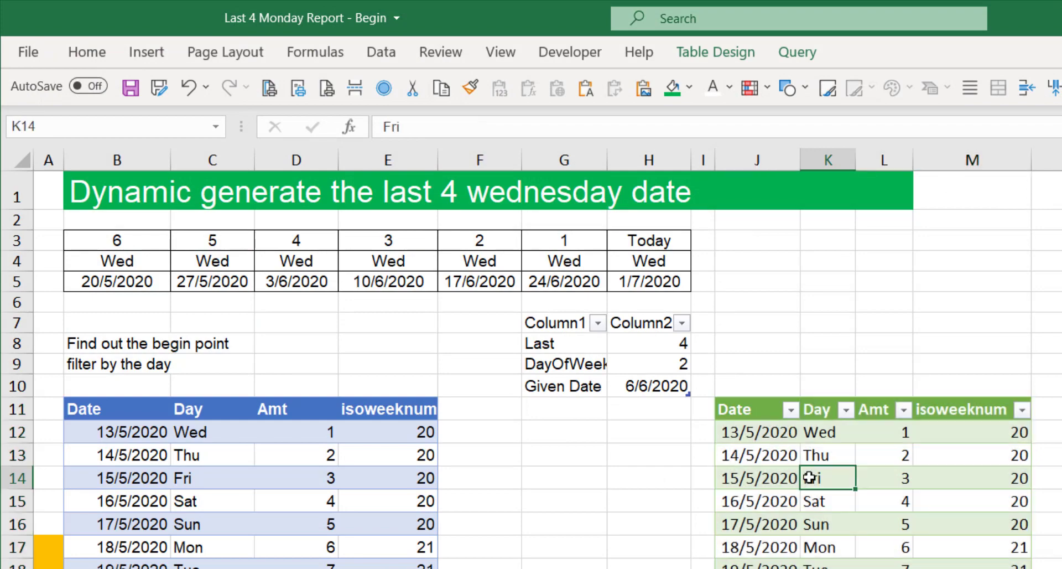
{"action": "scroll", "coordinate": [809, 486], "scroll_direction": "down", "scroll_amount": 2}
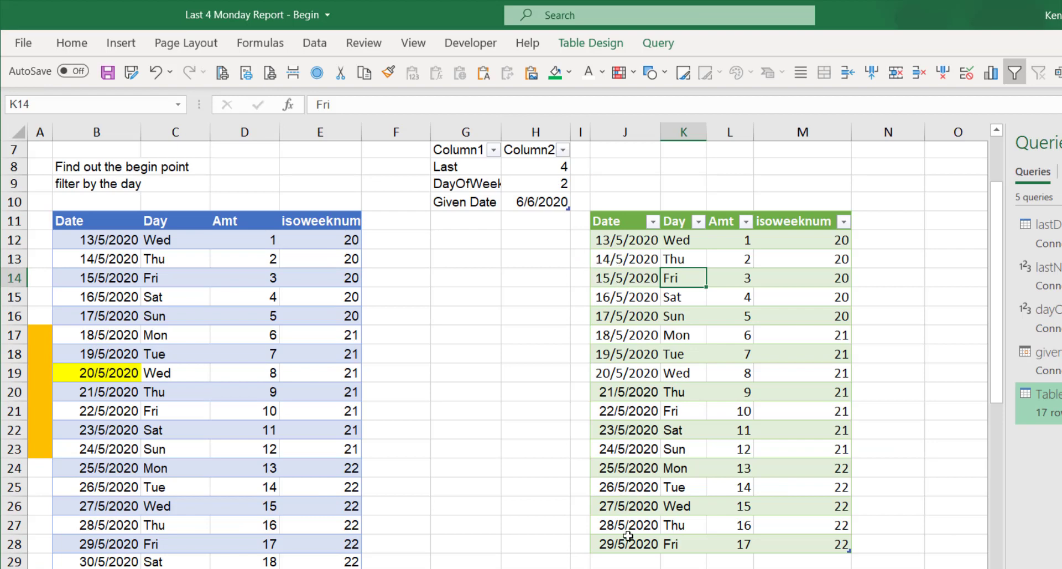
Step: Refresh the results table and compare its dates with the Given Date cell
{"action": "right_click", "coordinate": [630, 303]}
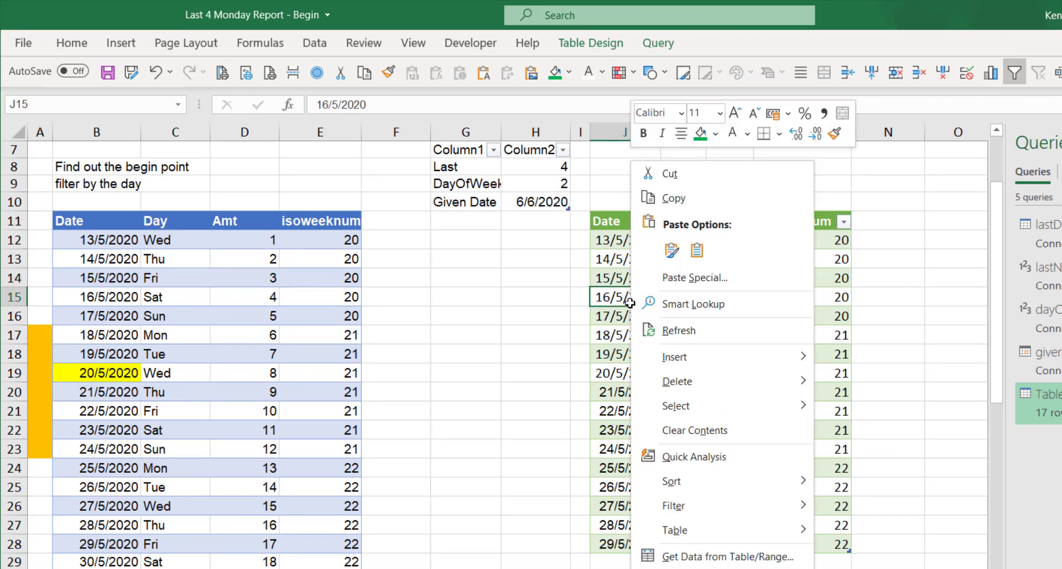
{"action": "left_click", "coordinate": [691, 330]}
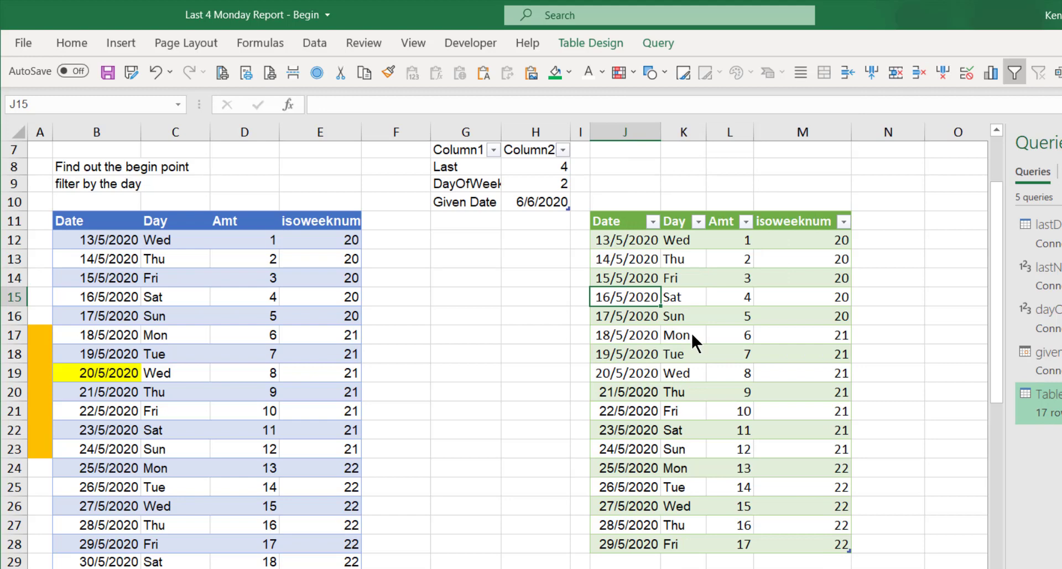
{"action": "left_click", "coordinate": [539, 201]}
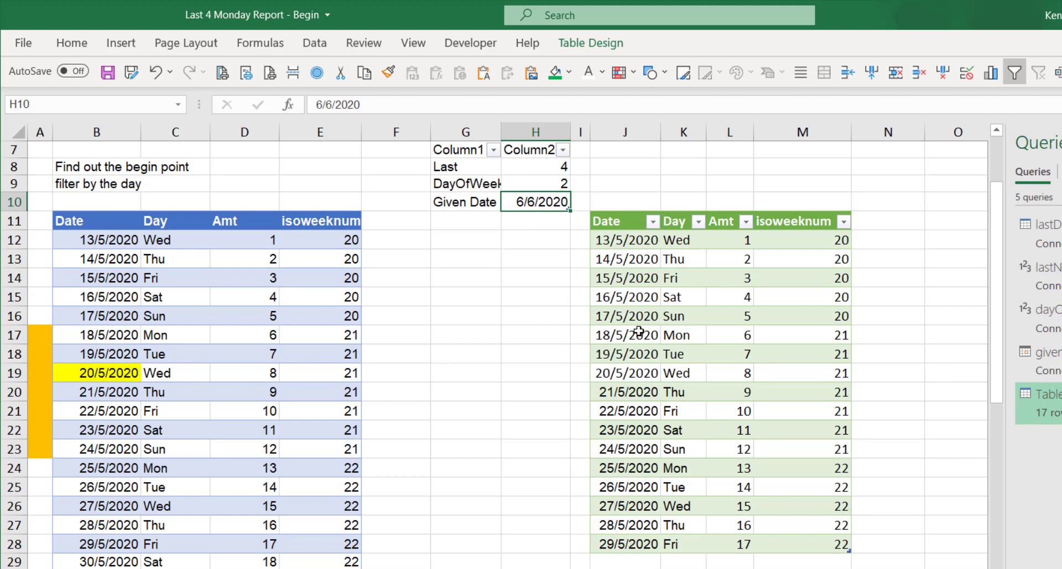
{"action": "left_click", "coordinate": [639, 332]}
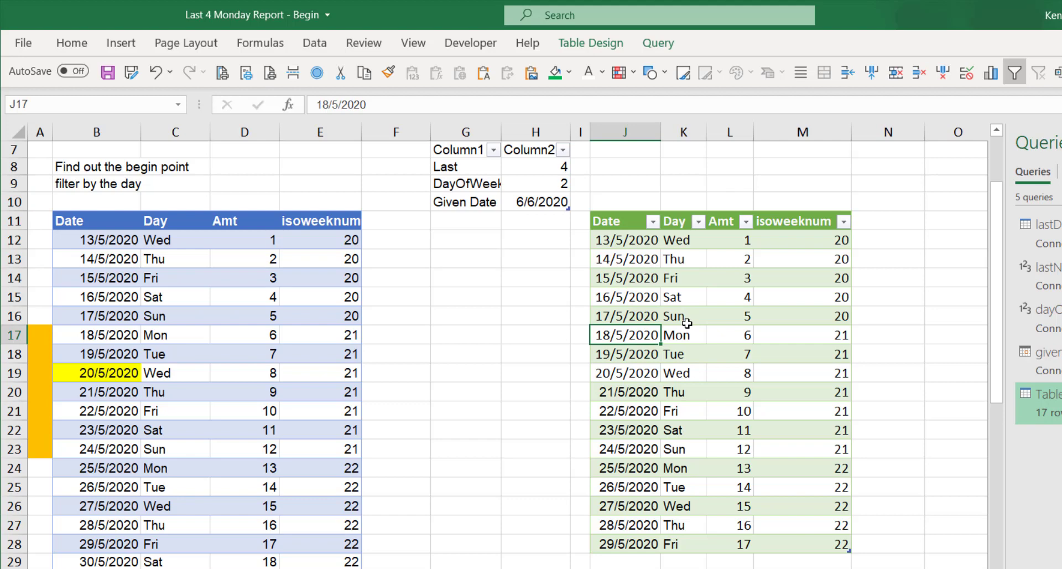
{"action": "scroll", "coordinate": [687, 323], "scroll_direction": "up", "scroll_amount": 1}
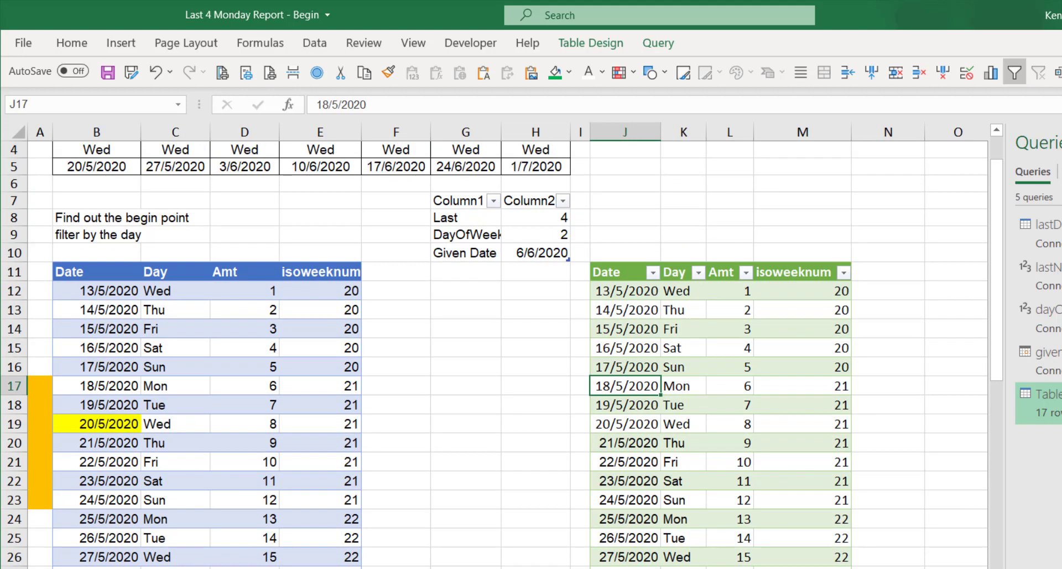
{"action": "right_click", "coordinate": [668, 397]}
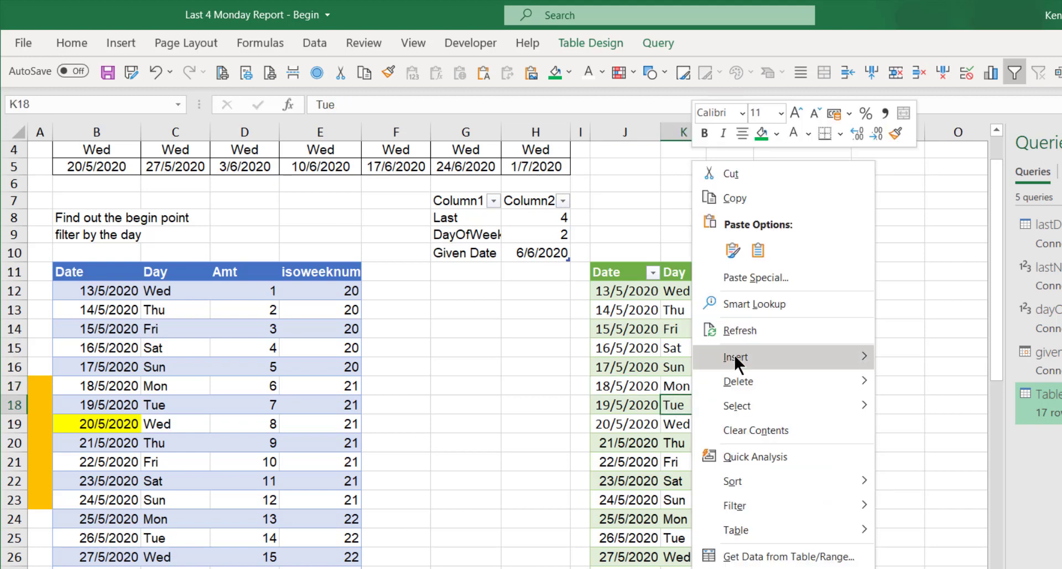
{"action": "left_click", "coordinate": [749, 331]}
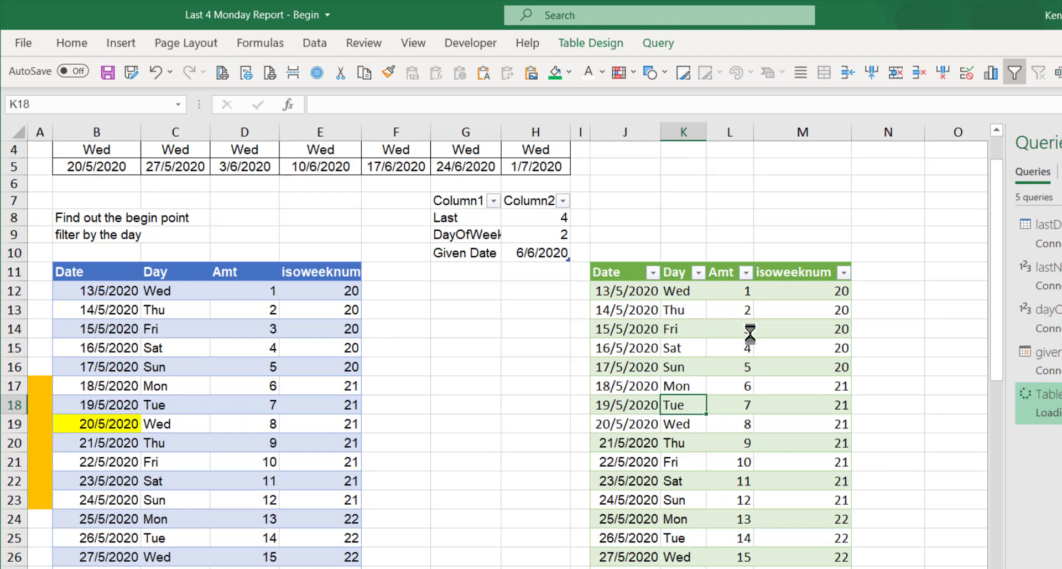
Step: Set the Given Date to 1/7/2020 and refresh the query results table
{"action": "left_click", "coordinate": [520, 254]}
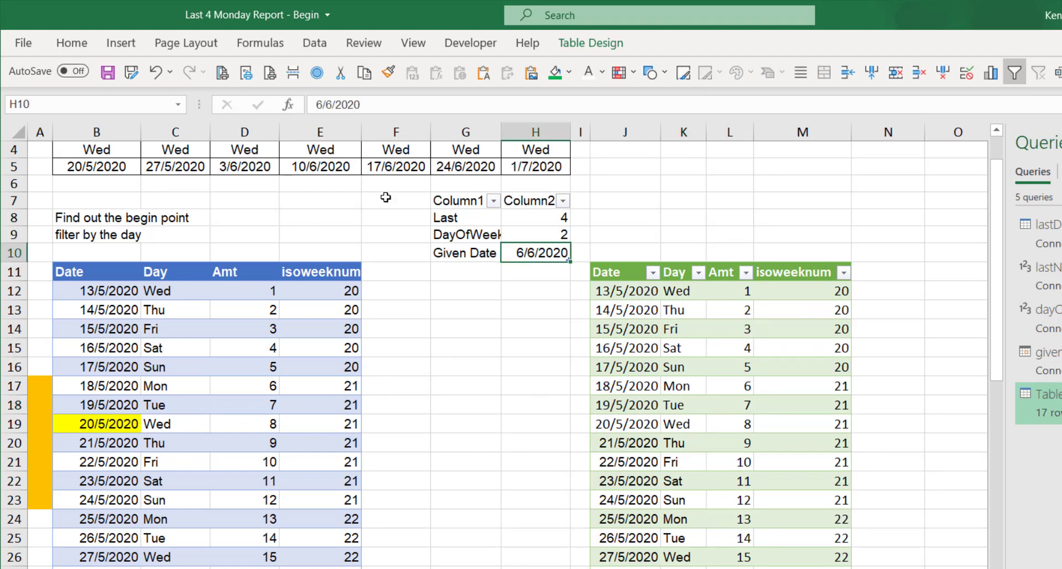
{"action": "left_click", "coordinate": [521, 173]}
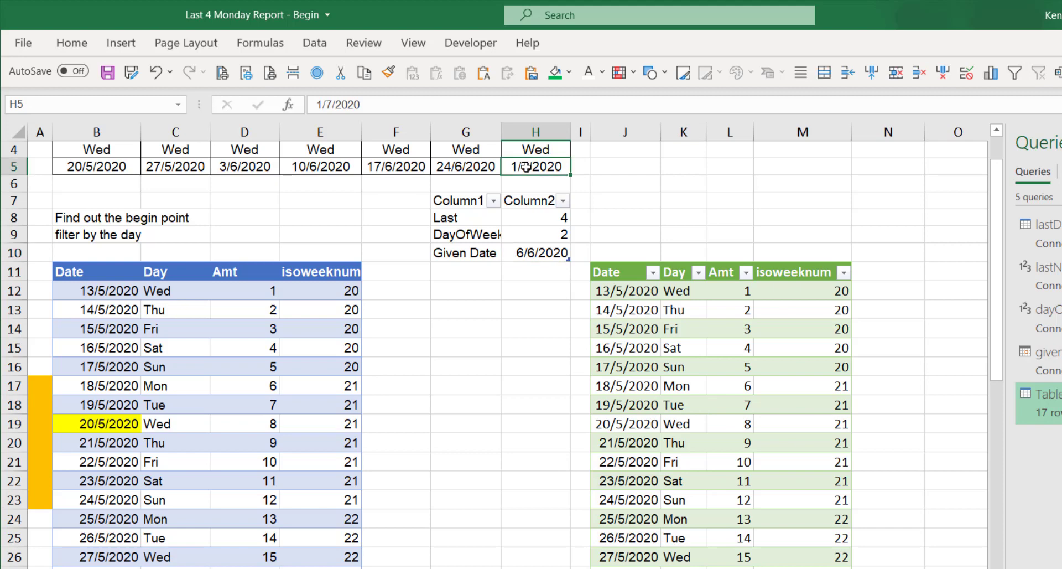
{"action": "double_click", "coordinate": [328, 105]}
{"action": "left_click", "coordinate": [545, 253]}
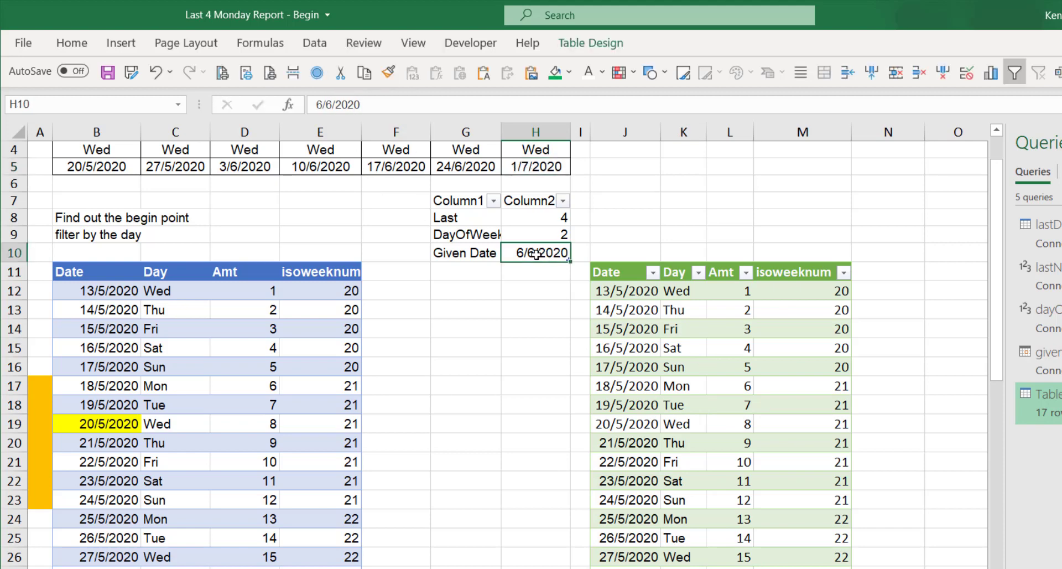
{"action": "left_click", "coordinate": [334, 104]}
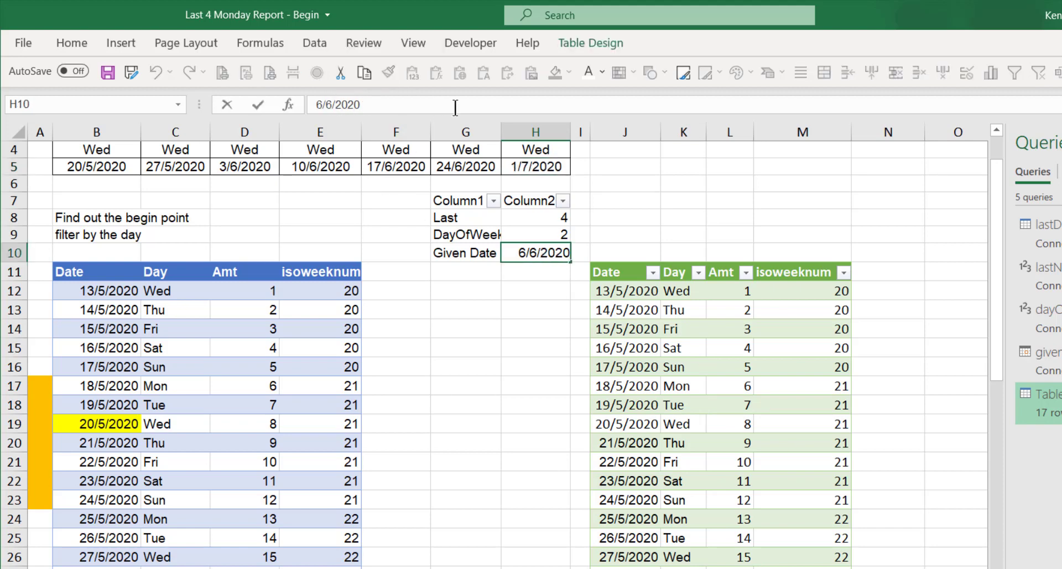
{"action": "key", "text": "BackSpace"}
{"action": "type", "text": "7"}
{"action": "double_click", "coordinate": [316, 105]}
{"action": "type", "text": "1"}
{"action": "left_click", "coordinate": [459, 363]}
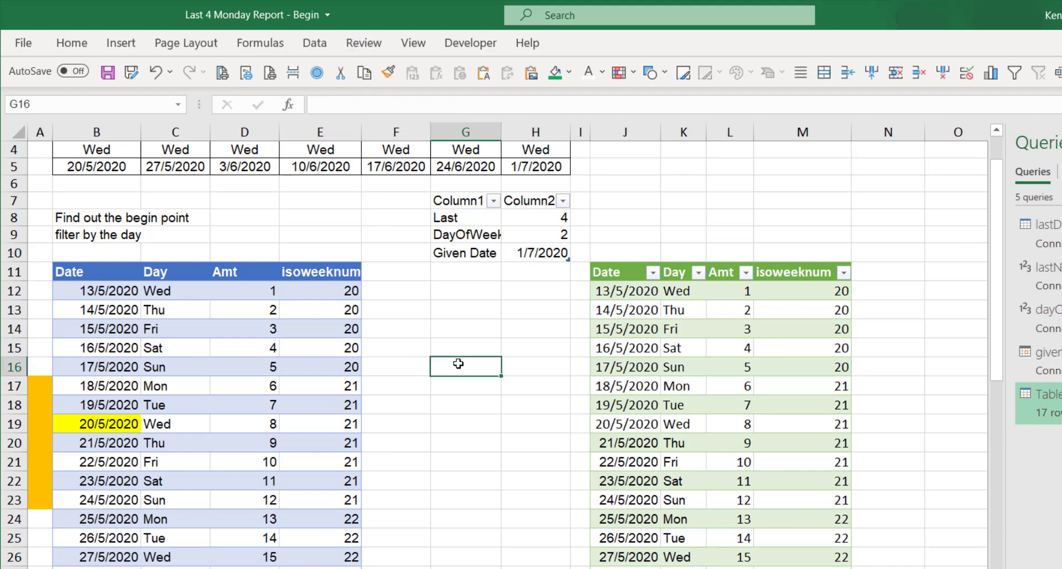
{"action": "right_click", "coordinate": [656, 349]}
{"action": "left_click", "coordinate": [707, 322]}
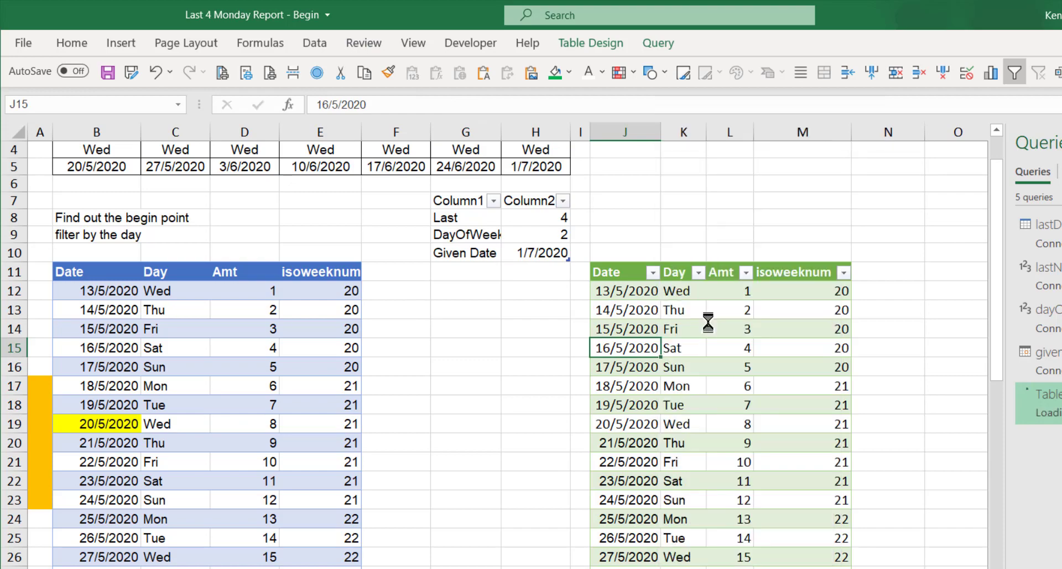
Step: Examine the results table down to its last dates and compare them with the weekly Wednesday dates above the tables
{"action": "scroll", "coordinate": [686, 486], "scroll_direction": "down", "scroll_amount": 6}
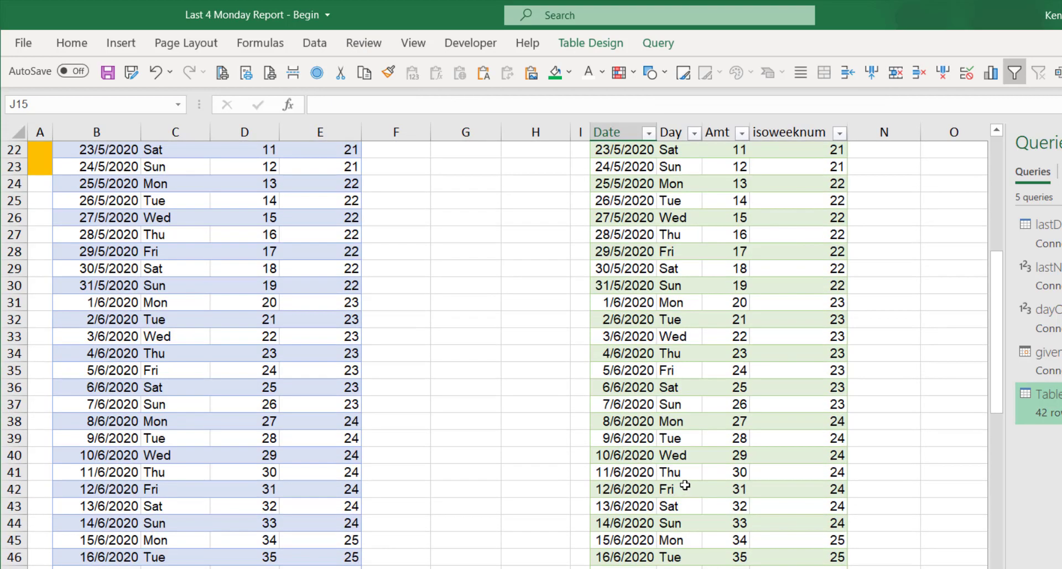
{"action": "scroll", "coordinate": [685, 485], "scroll_direction": "down", "scroll_amount": 3}
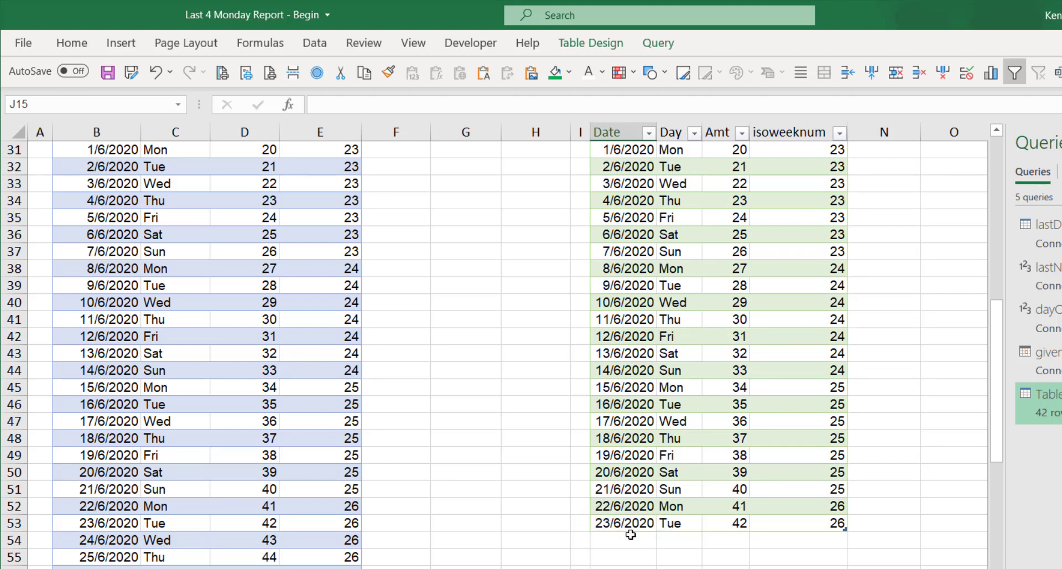
{"action": "scroll", "coordinate": [631, 534], "scroll_direction": "up", "scroll_amount": 2}
{"action": "scroll", "coordinate": [630, 534], "scroll_direction": "down", "scroll_amount": 1}
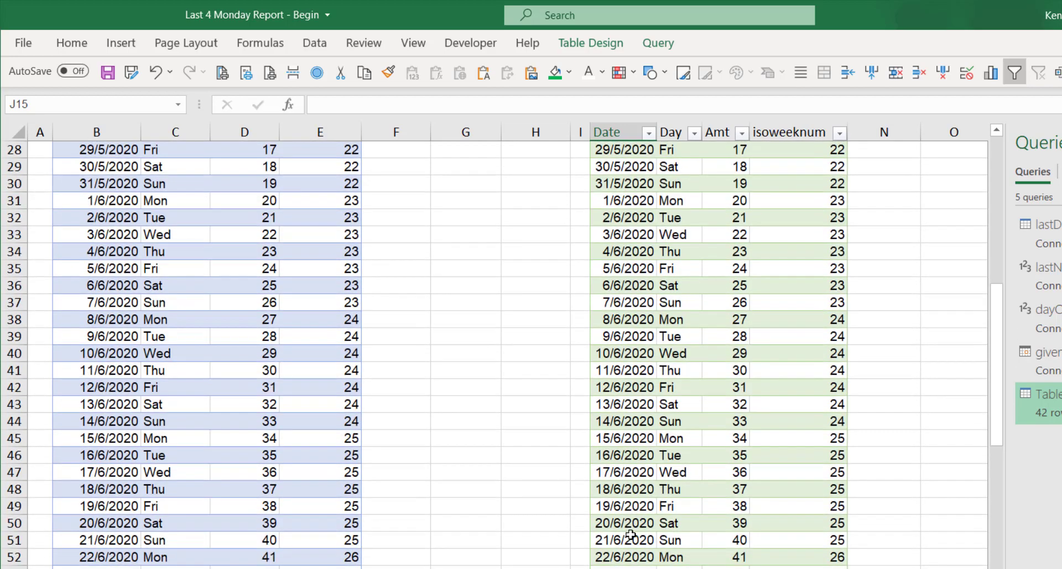
{"action": "scroll", "coordinate": [628, 525], "scroll_direction": "up", "scroll_amount": 7}
{"action": "scroll", "coordinate": [619, 434], "scroll_direction": "up", "scroll_amount": 2}
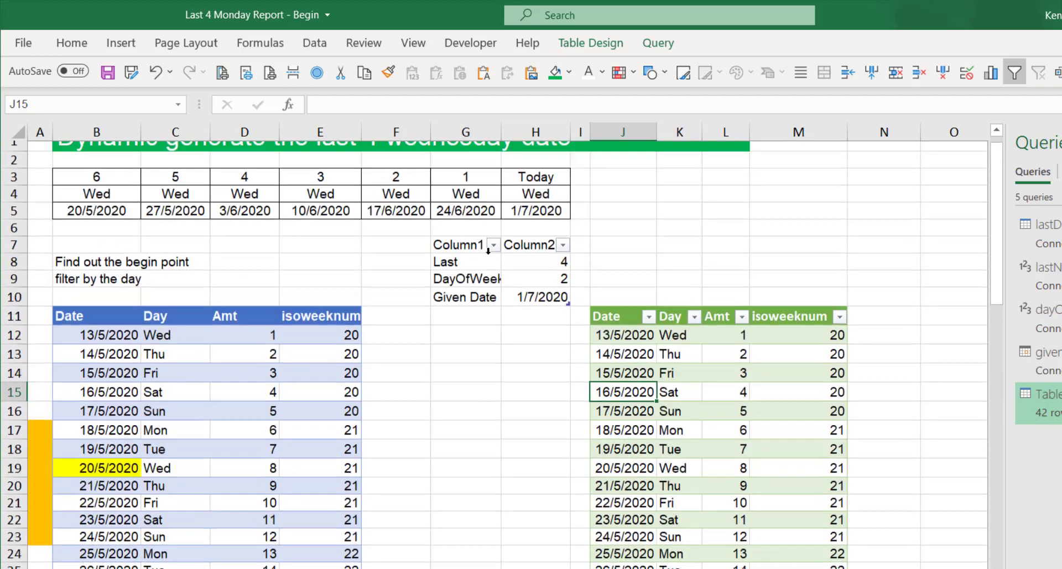
{"action": "scroll", "coordinate": [589, 481], "scroll_direction": "down", "scroll_amount": 3}
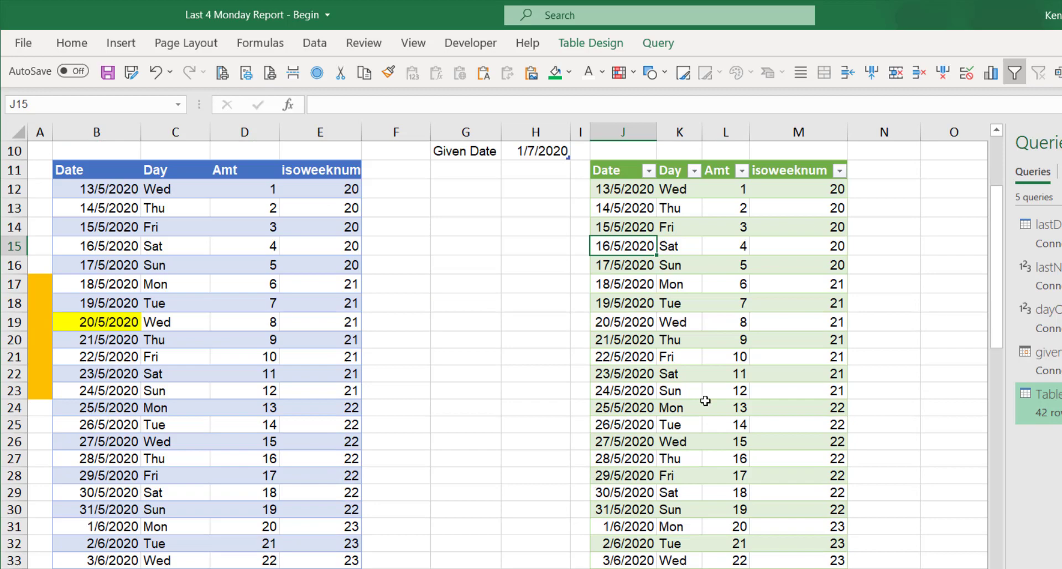
{"action": "scroll", "coordinate": [672, 467], "scroll_direction": "down", "scroll_amount": 2}
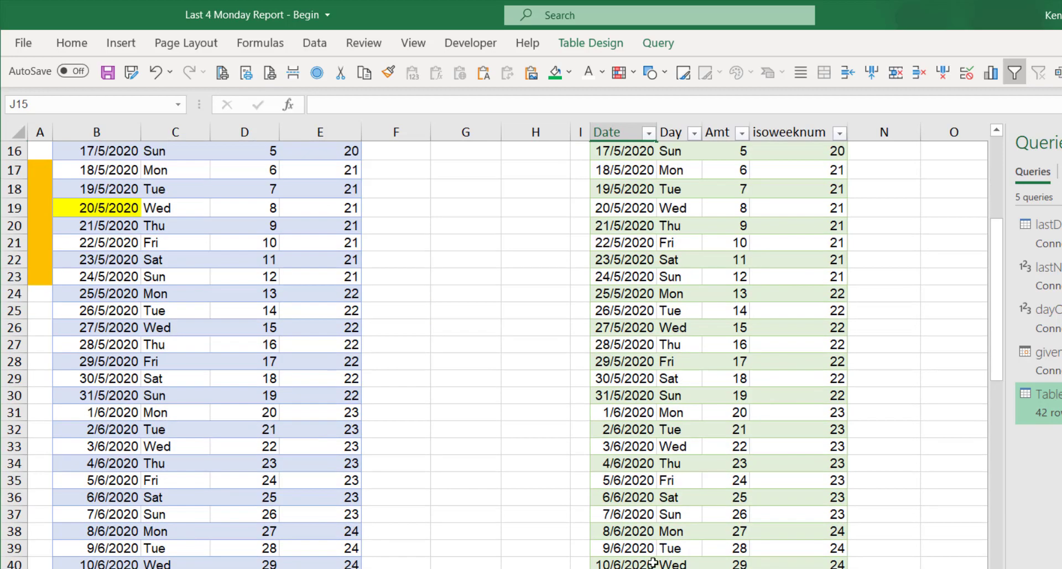
{"action": "scroll", "coordinate": [670, 509], "scroll_direction": "down", "scroll_amount": 3}
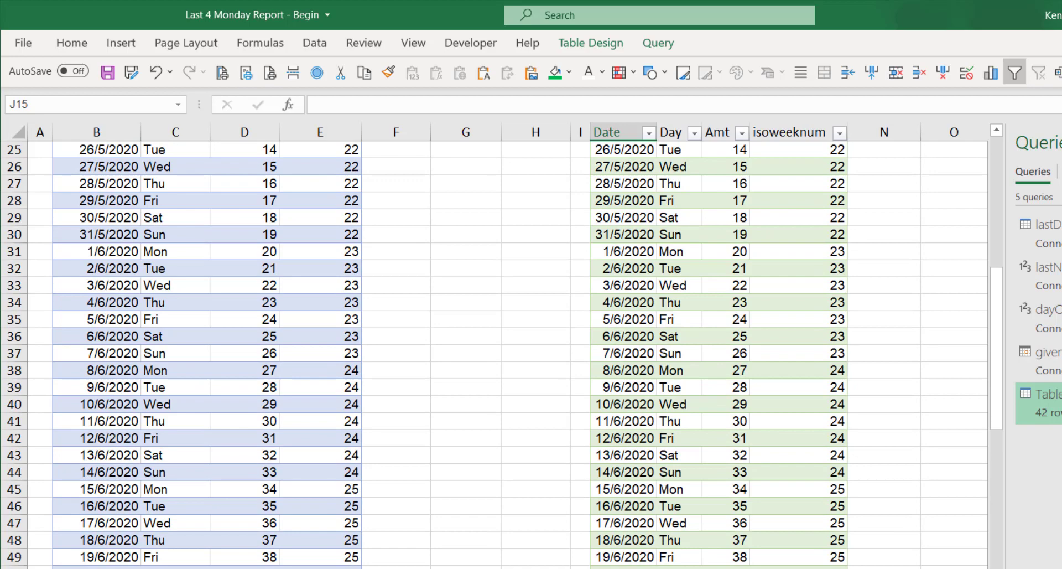
{"action": "scroll", "coordinate": [439, 232], "scroll_direction": "up", "scroll_amount": 8}
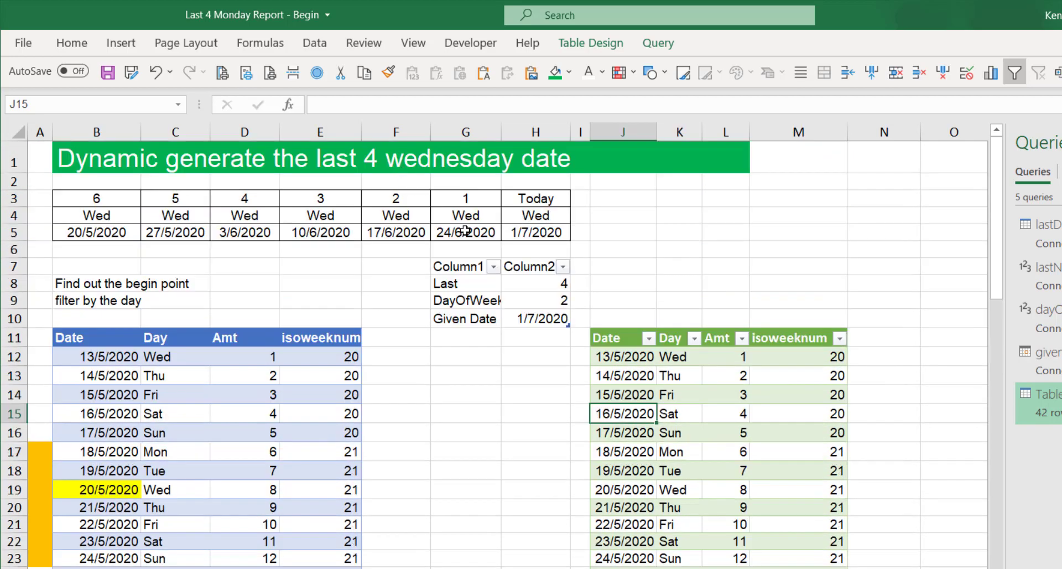
{"action": "scroll", "coordinate": [494, 354], "scroll_direction": "down", "scroll_amount": 8}
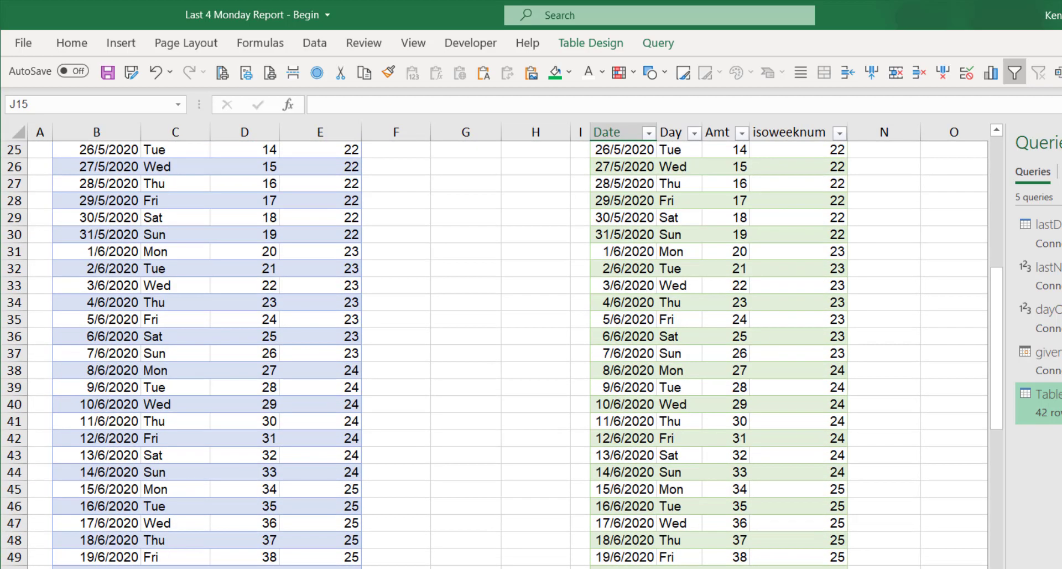
{"action": "key", "text": "ctrl+Down"}
{"action": "scroll", "coordinate": [628, 393], "scroll_direction": "up", "scroll_amount": 8}
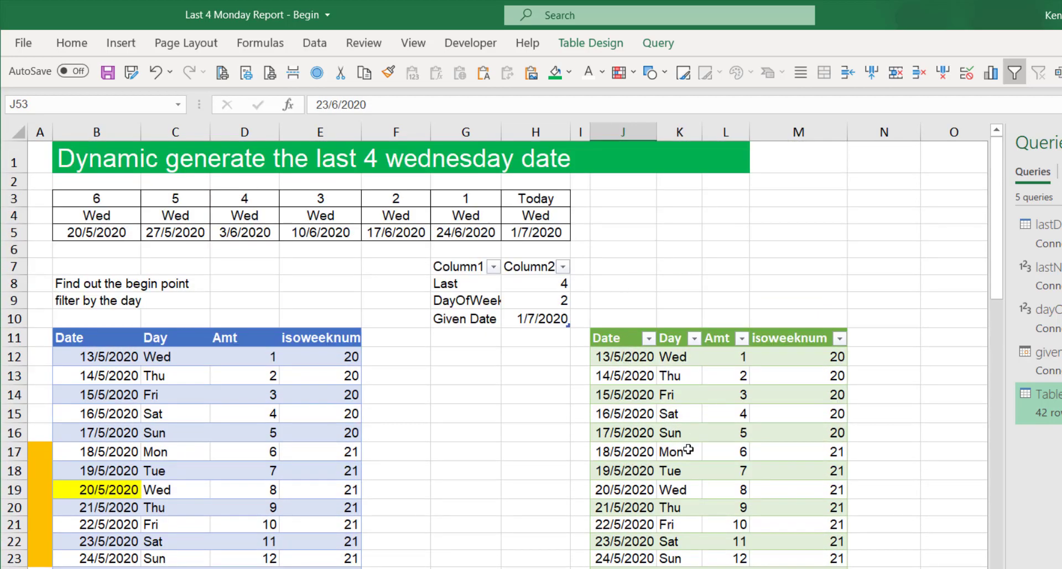
Step: Replace the fixed week count 1 in Table1's Filtered Rows formula with lastNDayOfWeek, then close and load the query
{"action": "mouse_move", "coordinate": [1039, 403]}
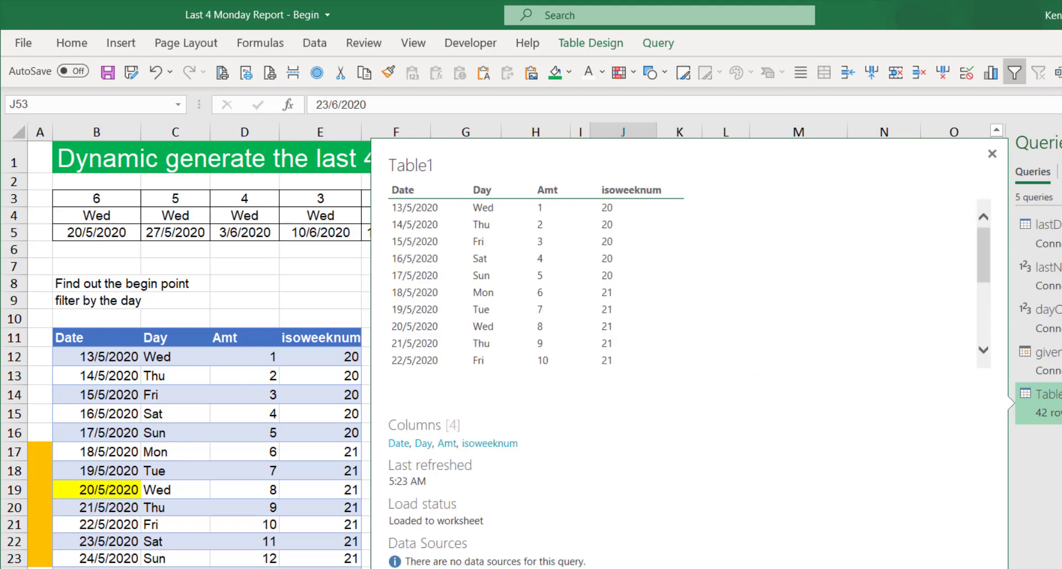
{"action": "left_click", "coordinate": [1039, 394]}
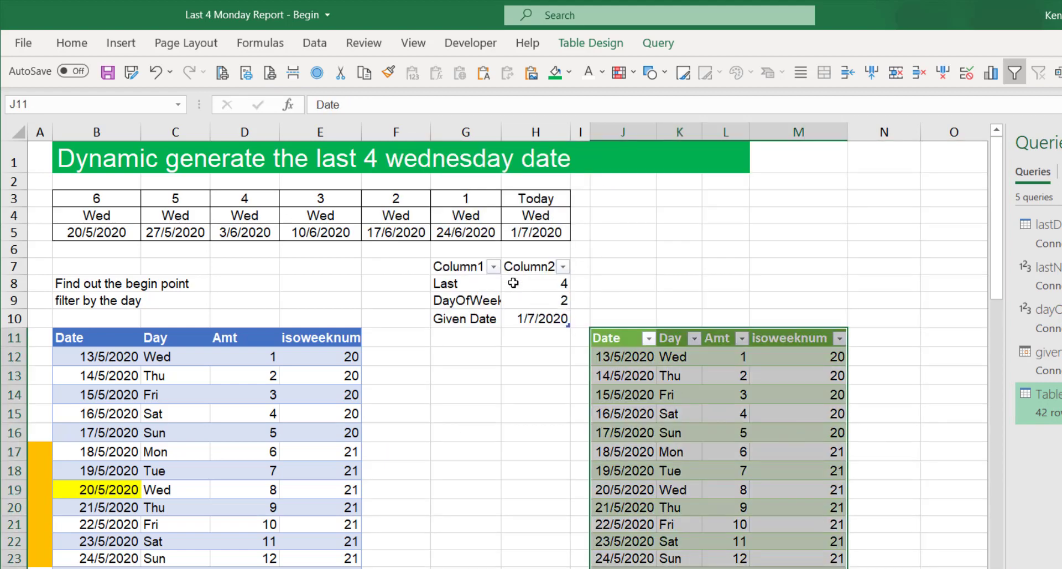
{"action": "left_click", "coordinate": [535, 285]}
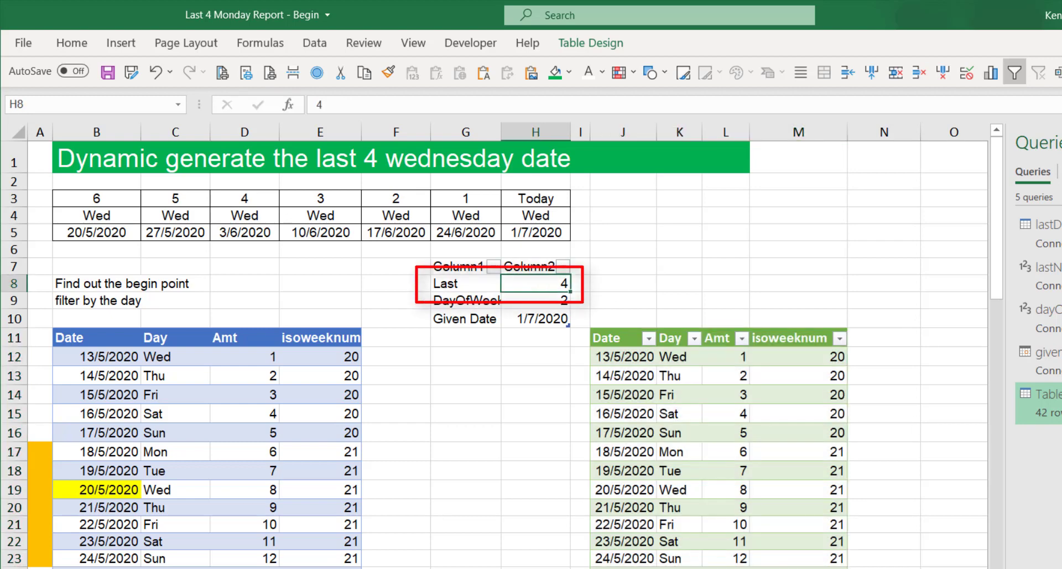
{"action": "mouse_move", "coordinate": [1043, 275]}
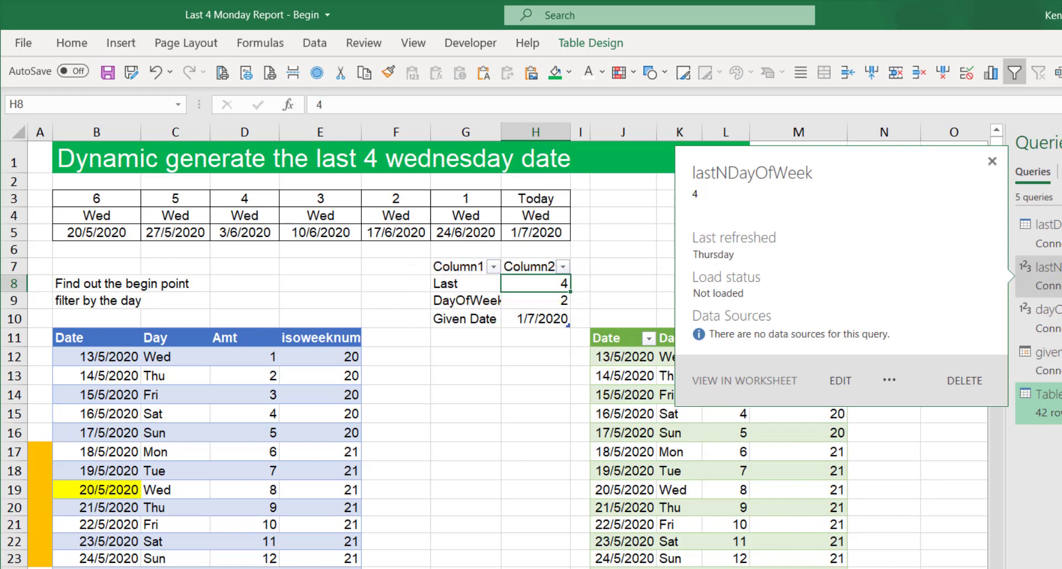
{"action": "double_click", "coordinate": [1043, 403]}
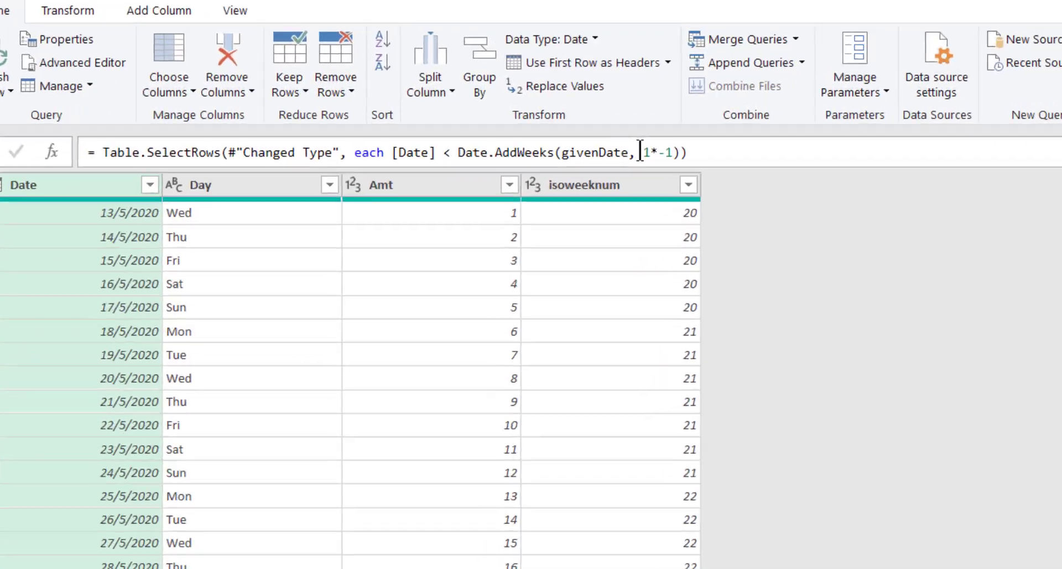
{"action": "left_click", "coordinate": [567, 136]}
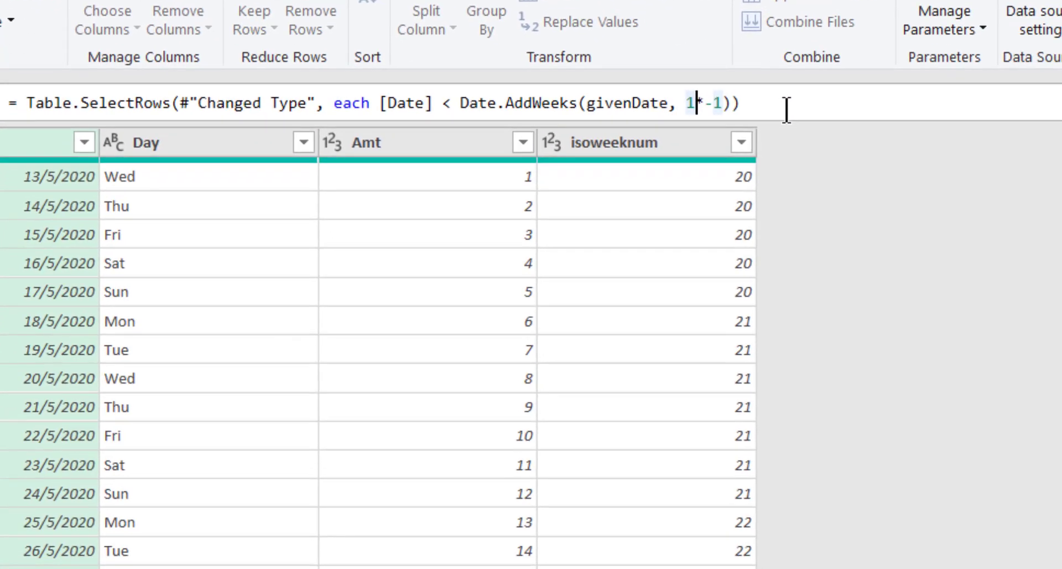
{"action": "key", "text": "BackSpace"}
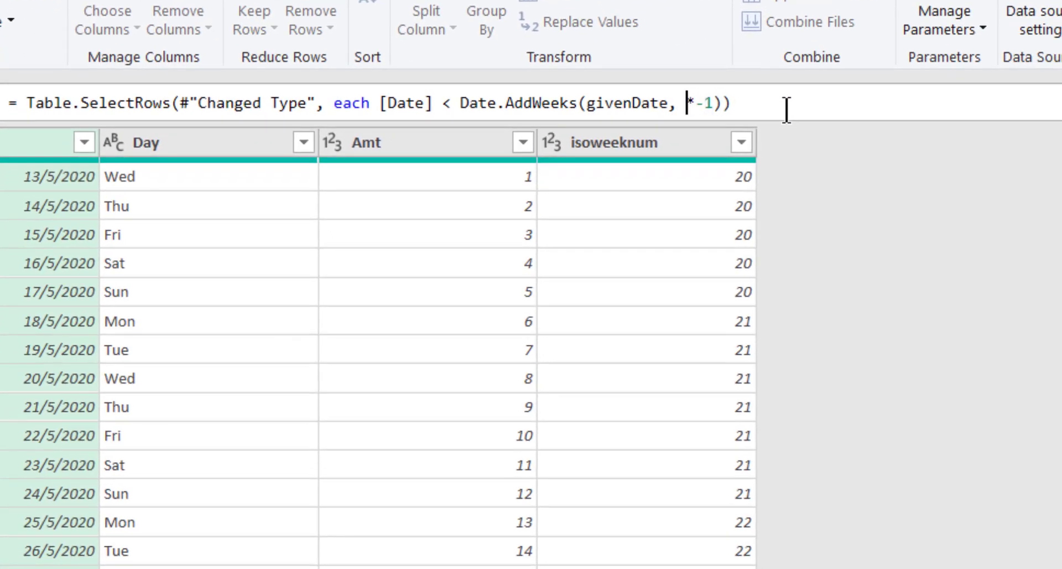
{"action": "type", "text": "last"}
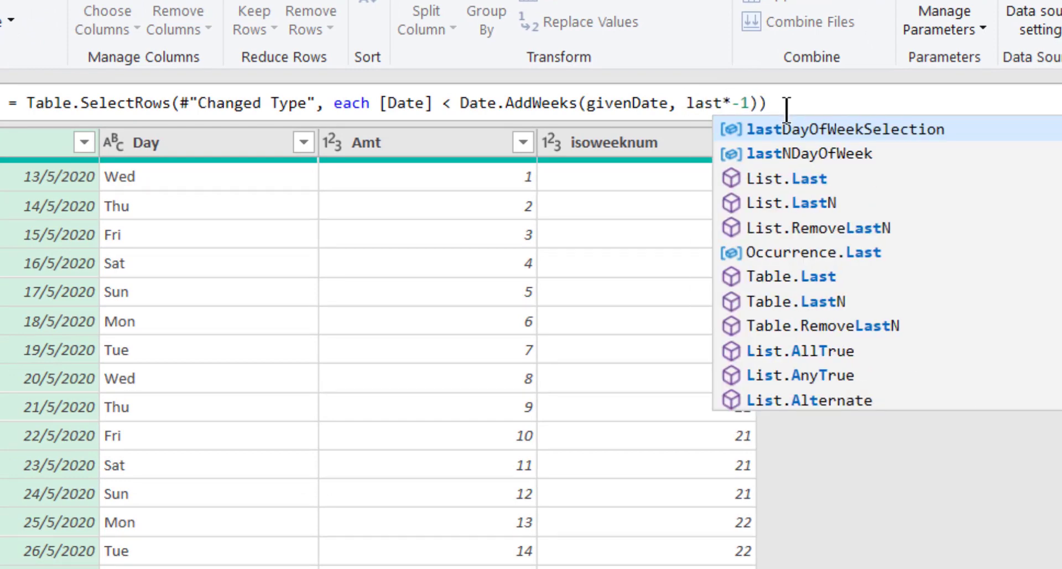
{"action": "type", "text": "N"}
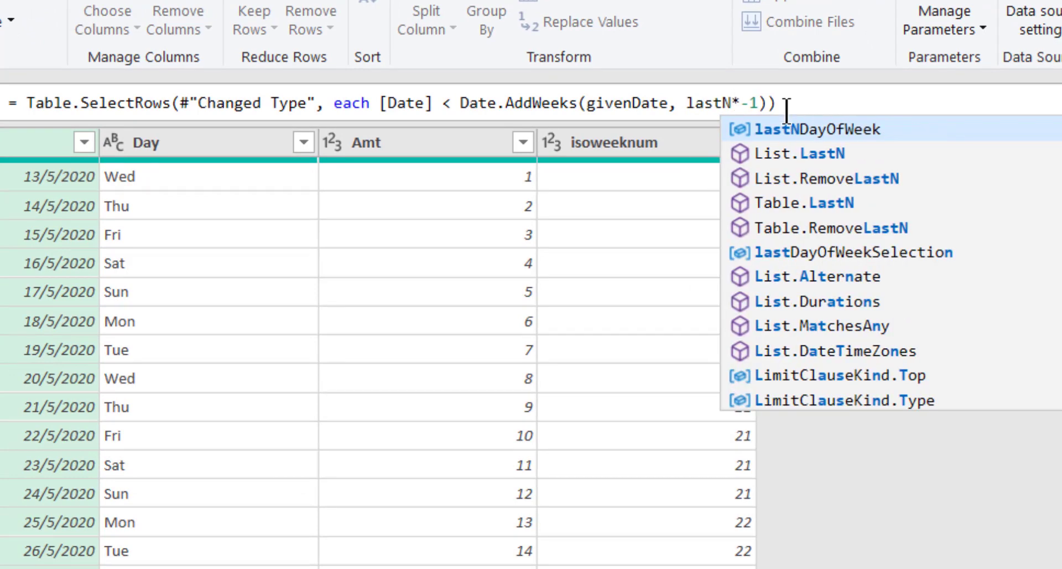
{"action": "left_click", "coordinate": [813, 129]}
{"action": "left_click", "coordinate": [879, 105]}
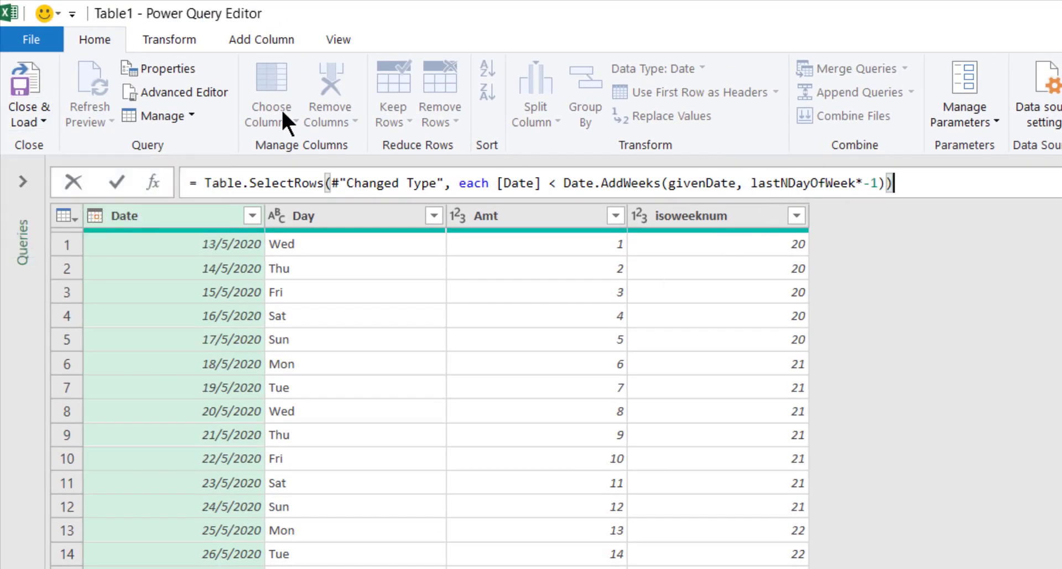
{"action": "left_click", "coordinate": [12, 73]}
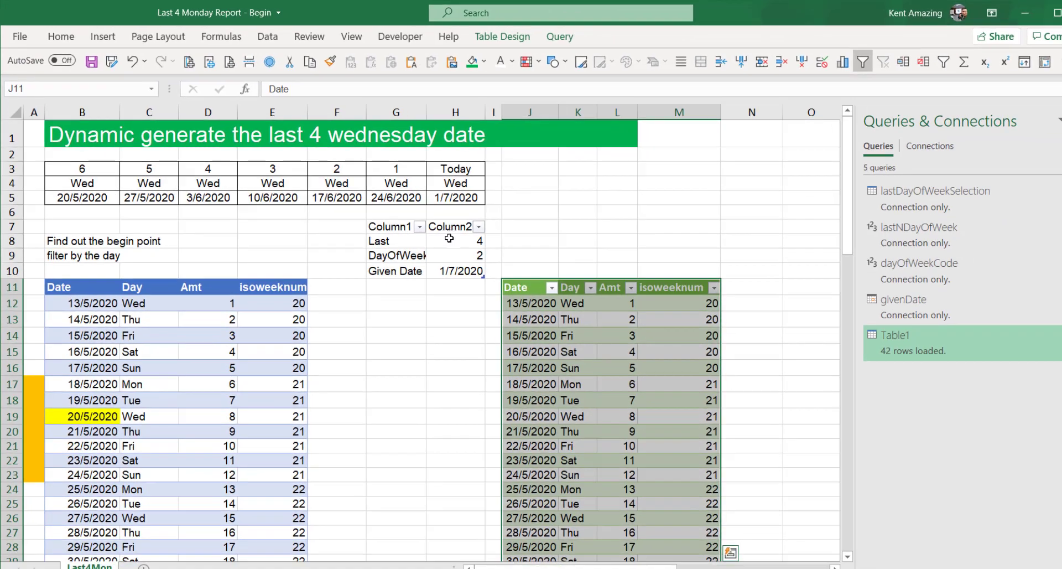
Step: Set the Last parameter to 6 and refresh the query results table
{"action": "left_click", "coordinate": [709, 374]}
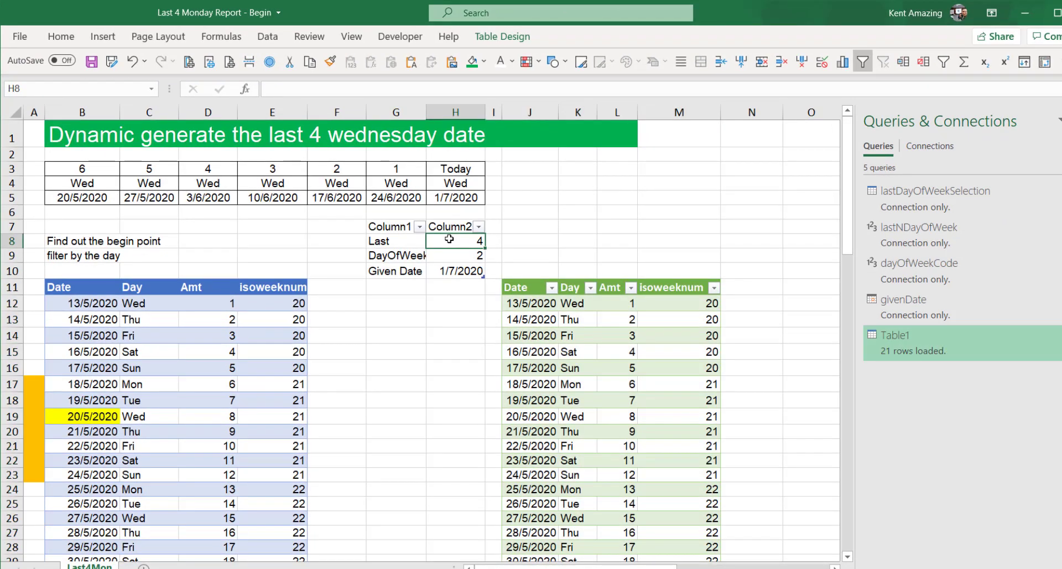
{"action": "type", "text": "6"}
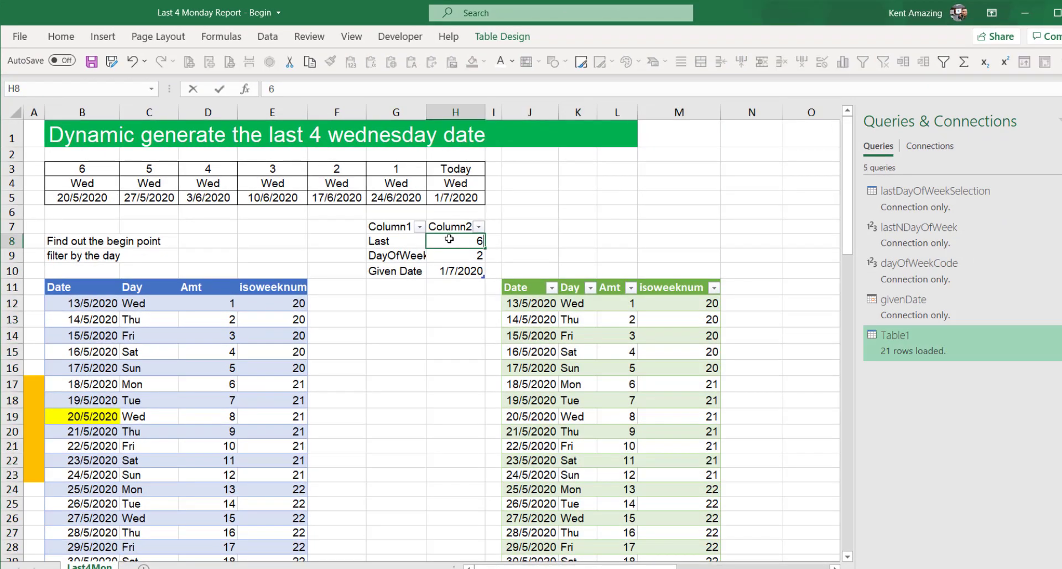
{"action": "left_click", "coordinate": [453, 323]}
{"action": "left_click", "coordinate": [438, 246]}
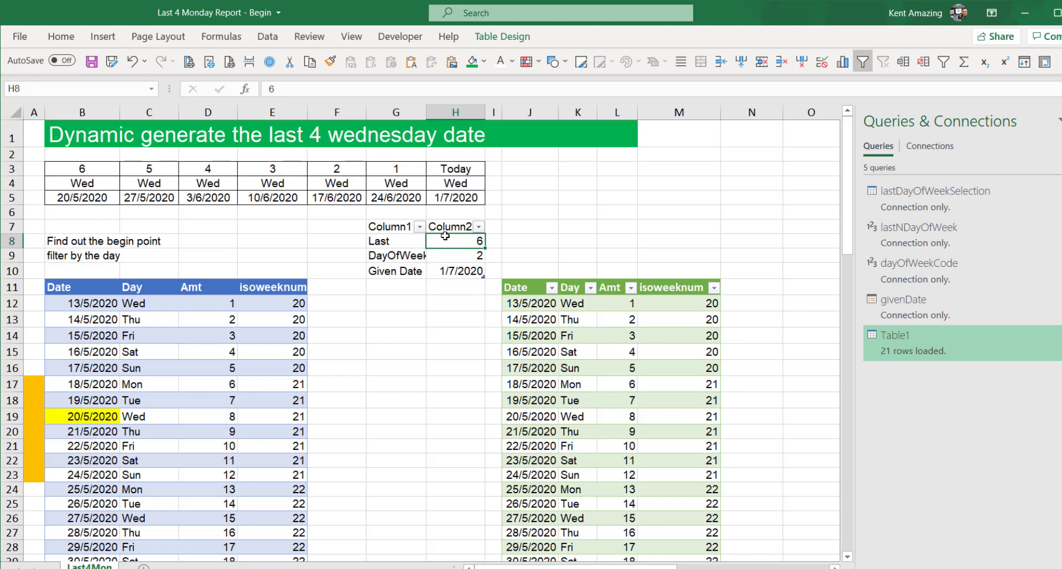
{"action": "left_click", "coordinate": [587, 347]}
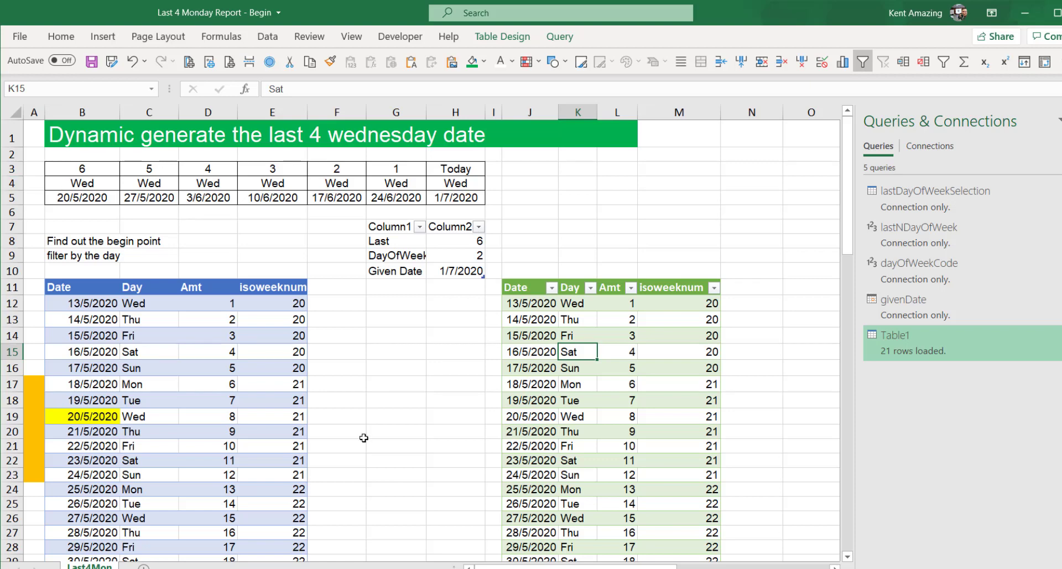
{"action": "scroll", "coordinate": [528, 427], "scroll_direction": "down", "scroll_amount": 3}
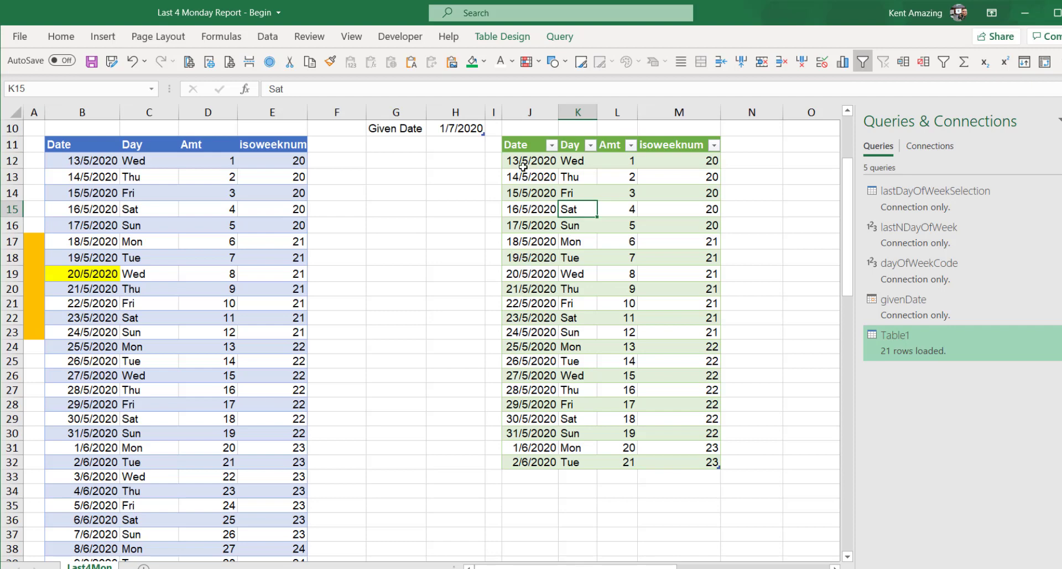
{"action": "right_click", "coordinate": [545, 243]}
{"action": "left_click", "coordinate": [593, 278]}
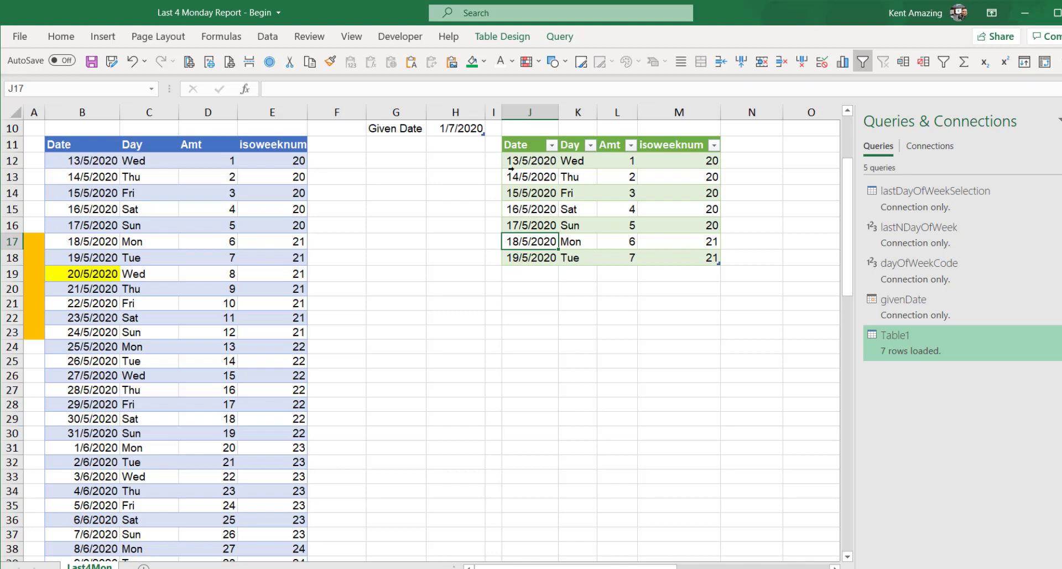
Step: Open the Table1 query and set the comparison between [Date] and Date.AddWeeks in the Filtered Rows formula to >=
{"action": "scroll", "coordinate": [517, 329], "scroll_direction": "up", "scroll_amount": 3}
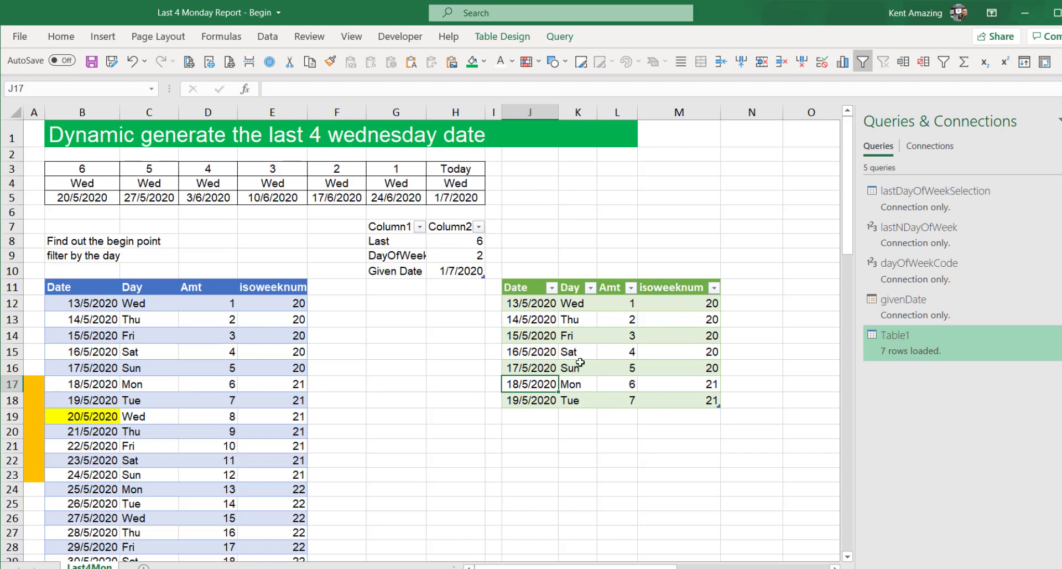
{"action": "double_click", "coordinate": [922, 345]}
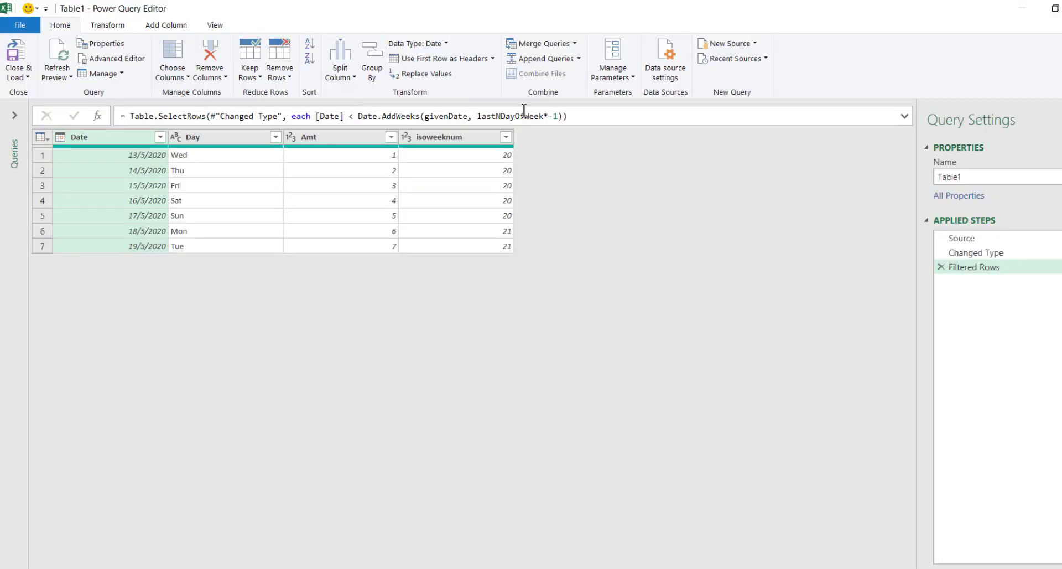
{"action": "left_click", "coordinate": [570, 116]}
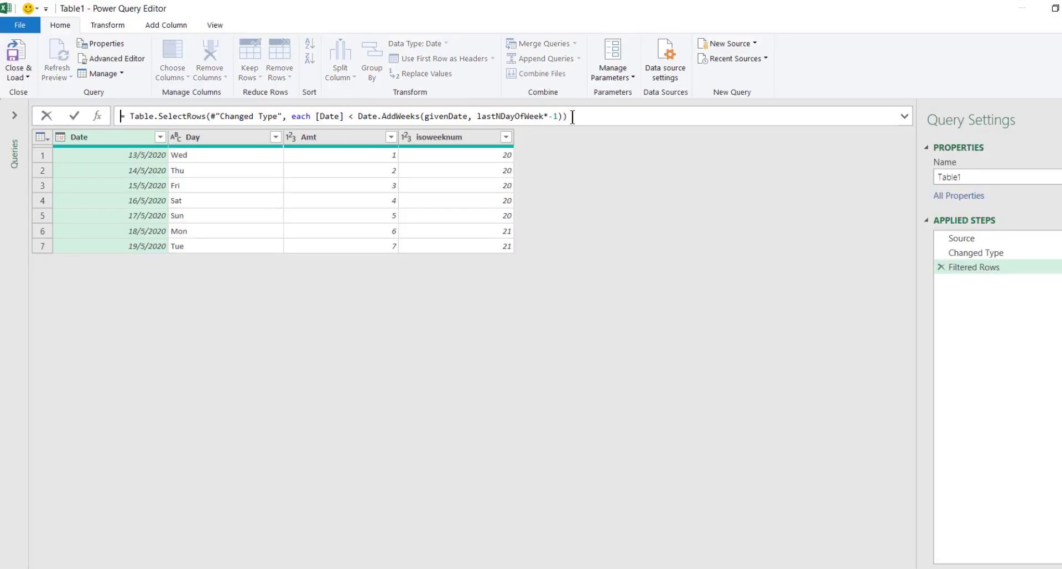
{"action": "double_click", "coordinate": [358, 116]}
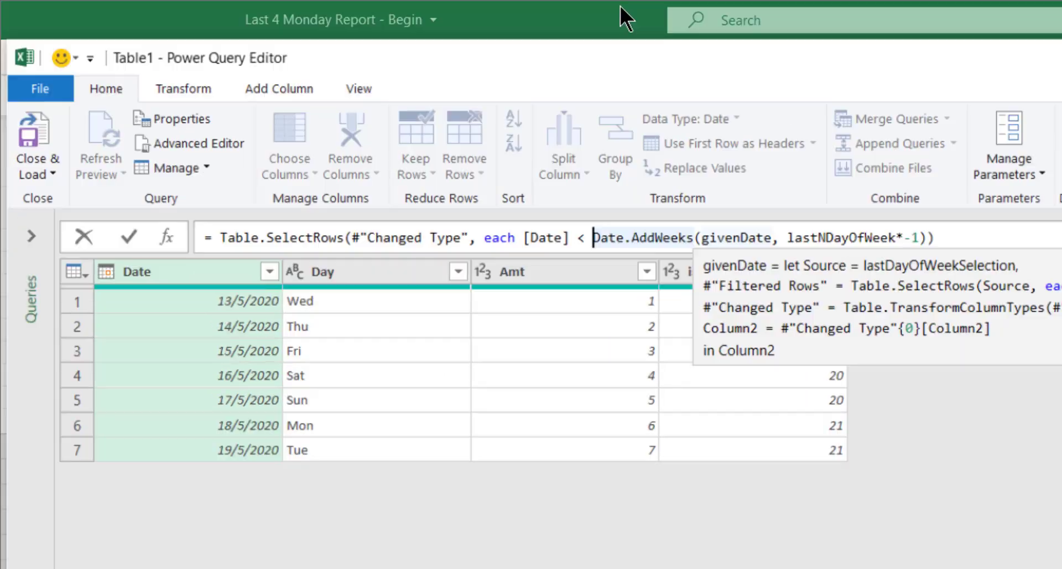
{"action": "left_click_drag", "start_coordinate": [620, 7], "coordinate": [769, 93]}
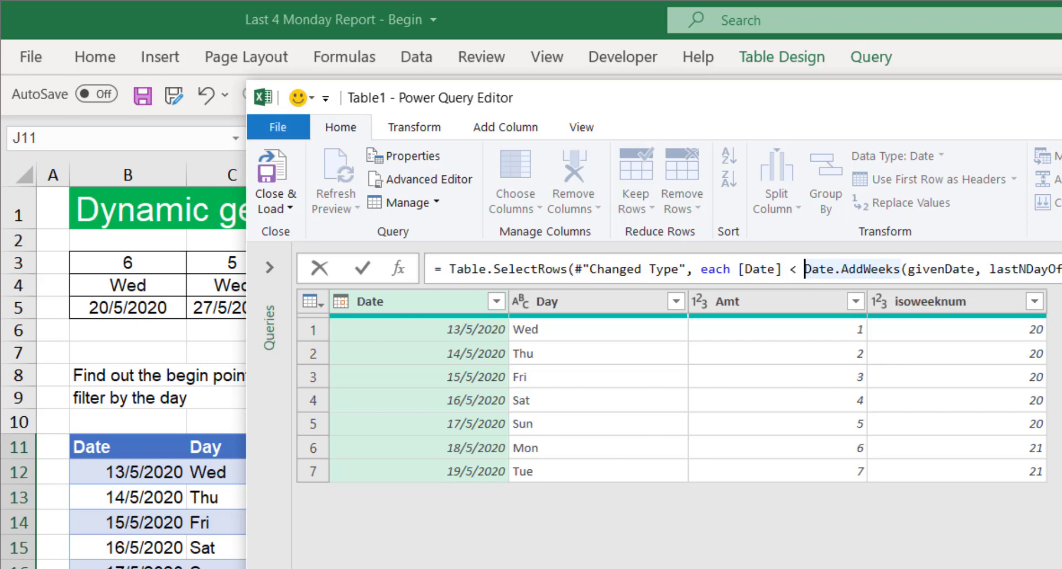
{"action": "left_click_drag", "start_coordinate": [711, 101], "coordinate": [694, 102]}
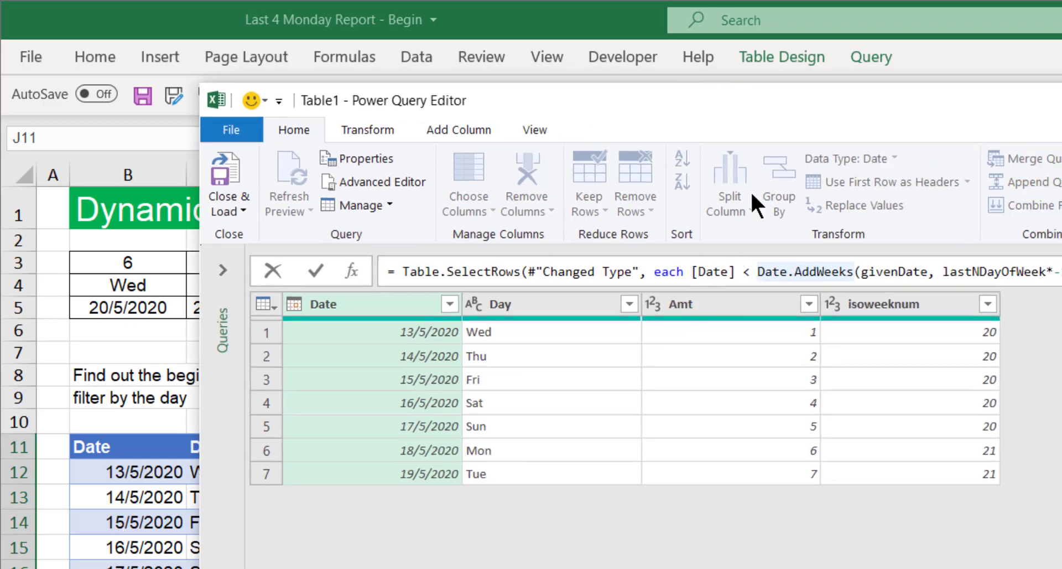
{"action": "left_click_drag", "start_coordinate": [762, 102], "coordinate": [679, 117]}
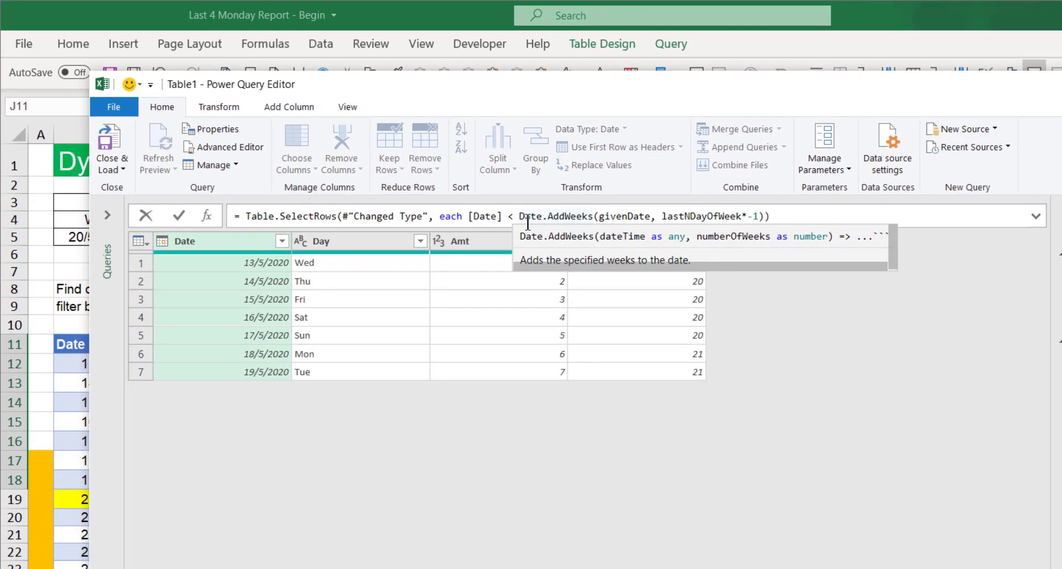
{"action": "key", "text": "BackSpace"}
{"action": "key", "text": "BackSpace"}
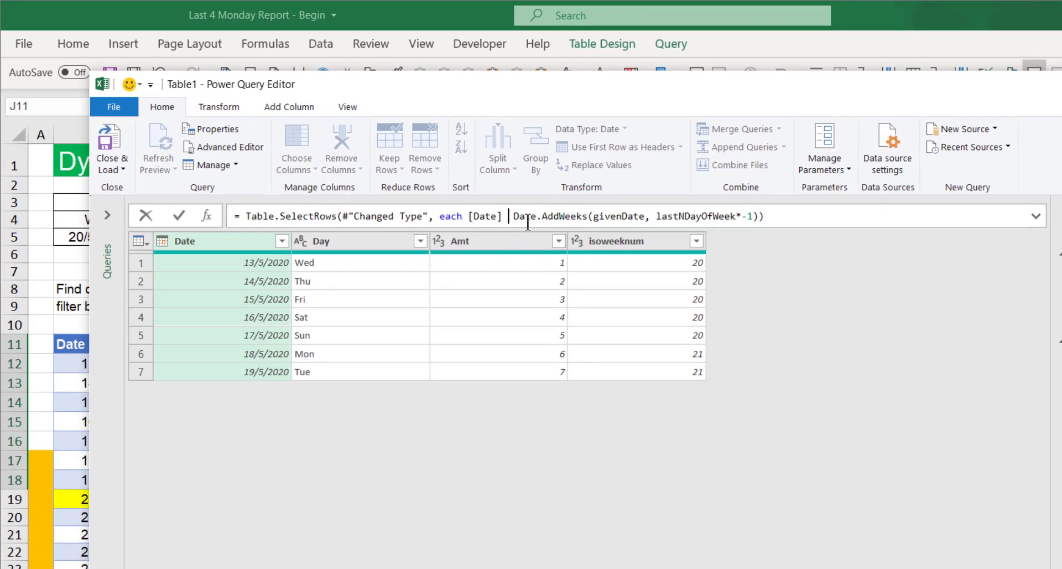
{"action": "type", "text": ">="}
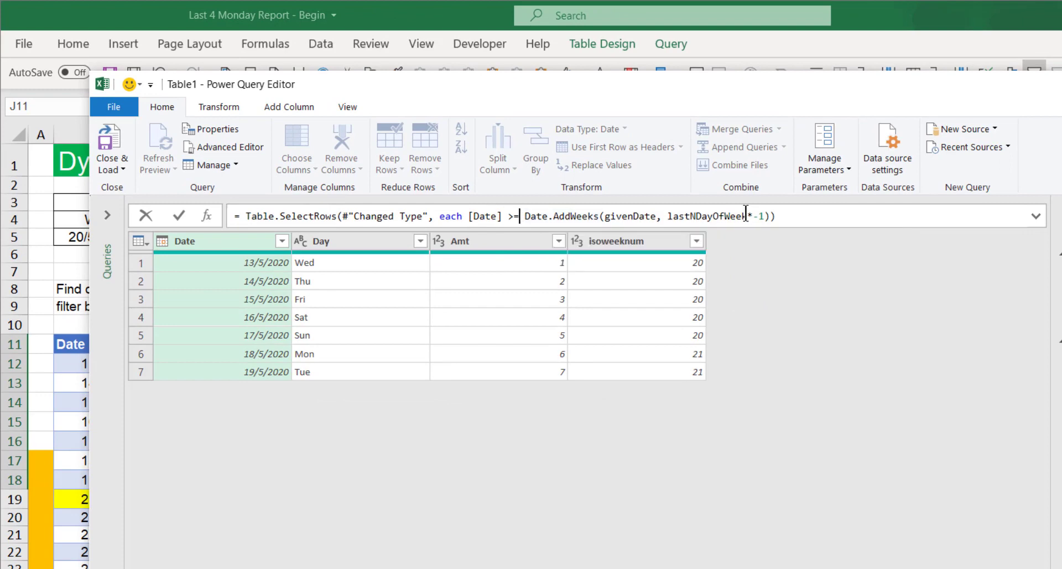
Step: Append the condition and [Date]<=givenDate after the closing parentheses of the Filtered Rows formula, and try to load the query
{"action": "left_click", "coordinate": [800, 216]}
{"action": "type", "text": "and [Date"}
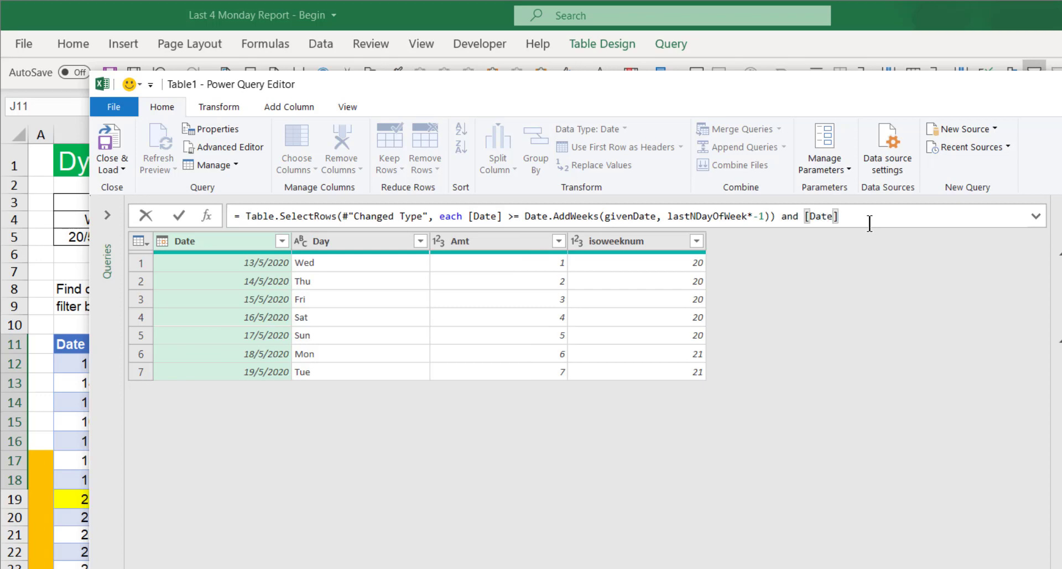
{"action": "type", "text": "]<=givenDate"}
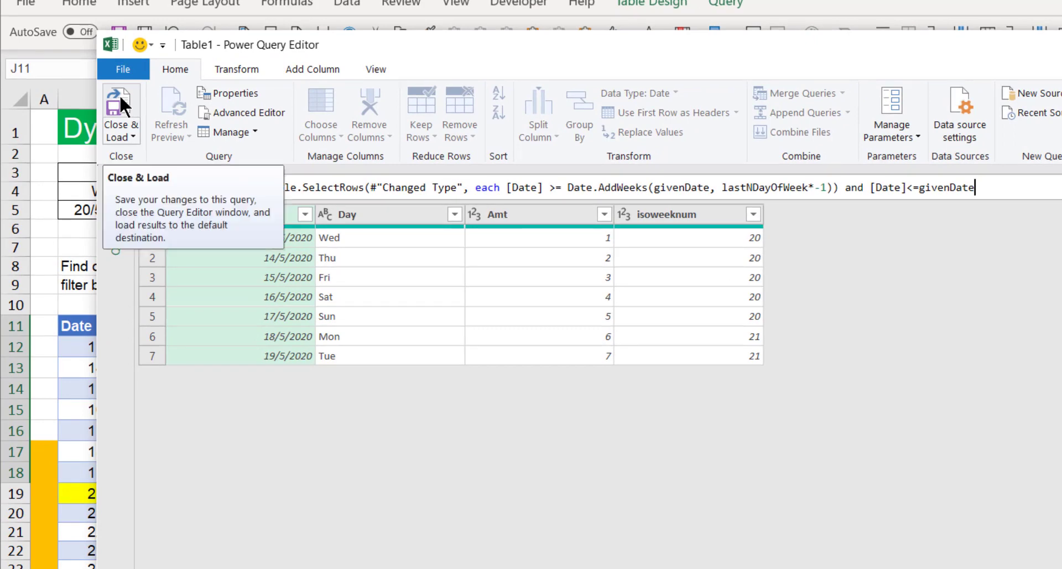
{"action": "left_click", "coordinate": [118, 94]}
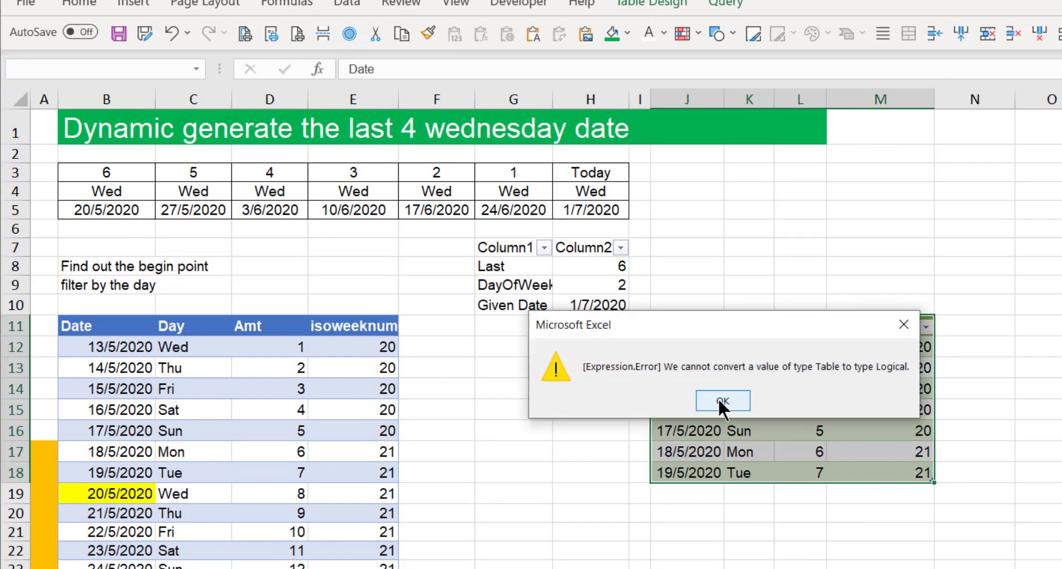
{"action": "left_click", "coordinate": [723, 402]}
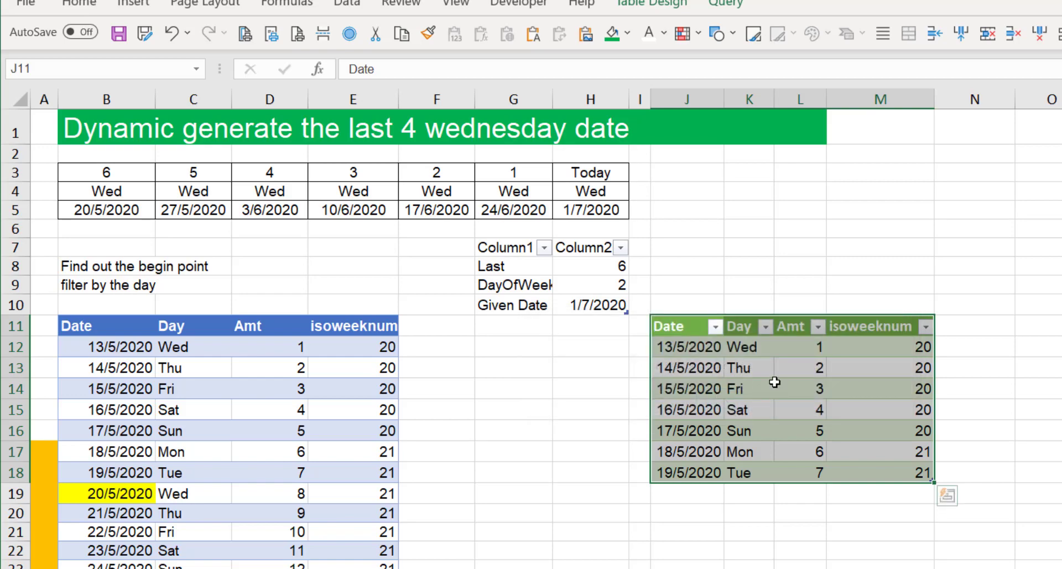
{"action": "left_click", "coordinate": [777, 386]}
Step: Reopen Table1 and move the final closing parenthesis of the Filtered Rows formula behind givenDate, so that Table.SelectRows encloses both date conditions
{"action": "mouse_move", "coordinate": [886, 330]}
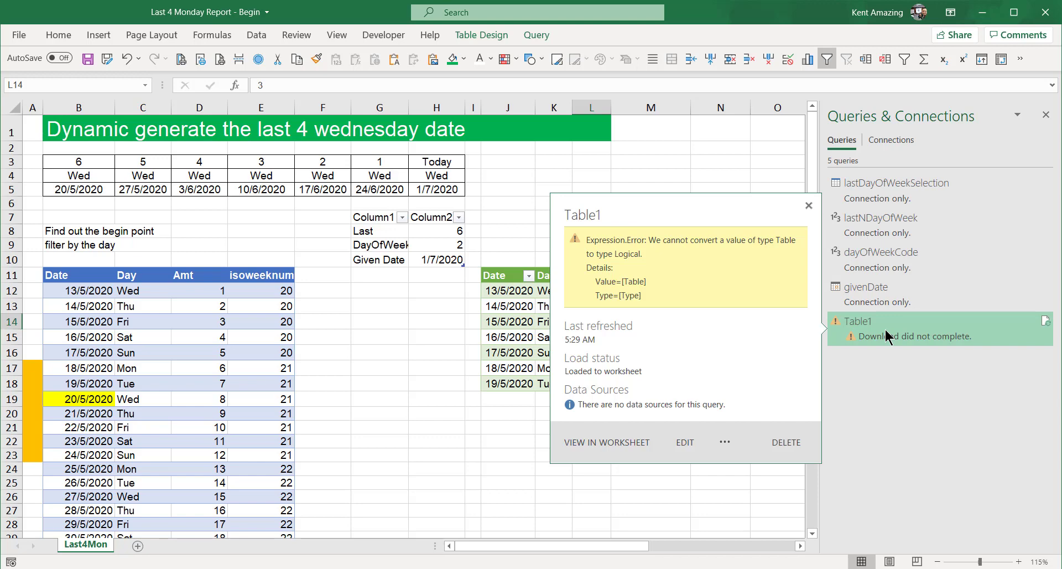
{"action": "double_click", "coordinate": [886, 336]}
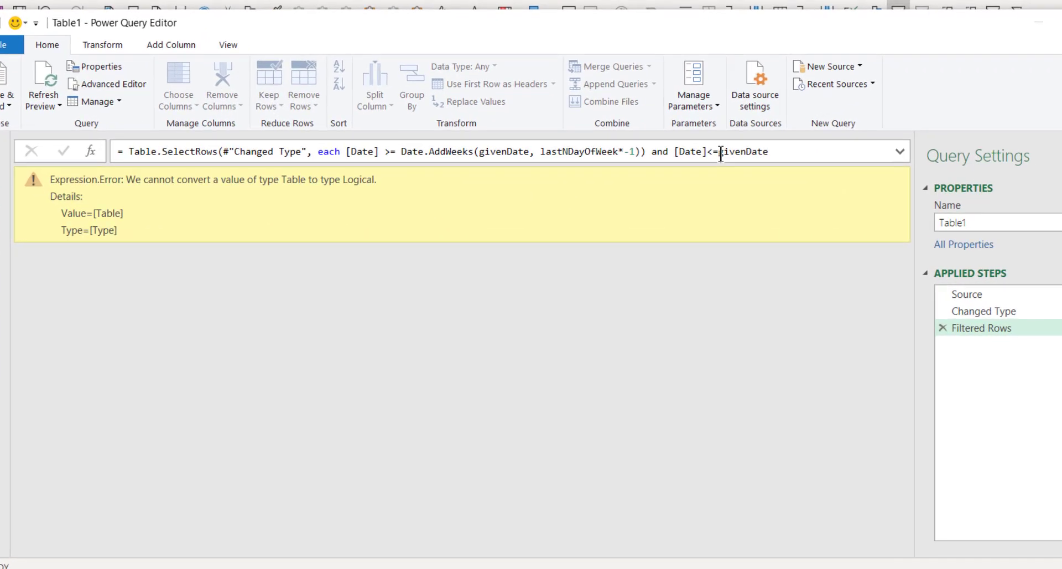
{"action": "left_click", "coordinate": [721, 152]}
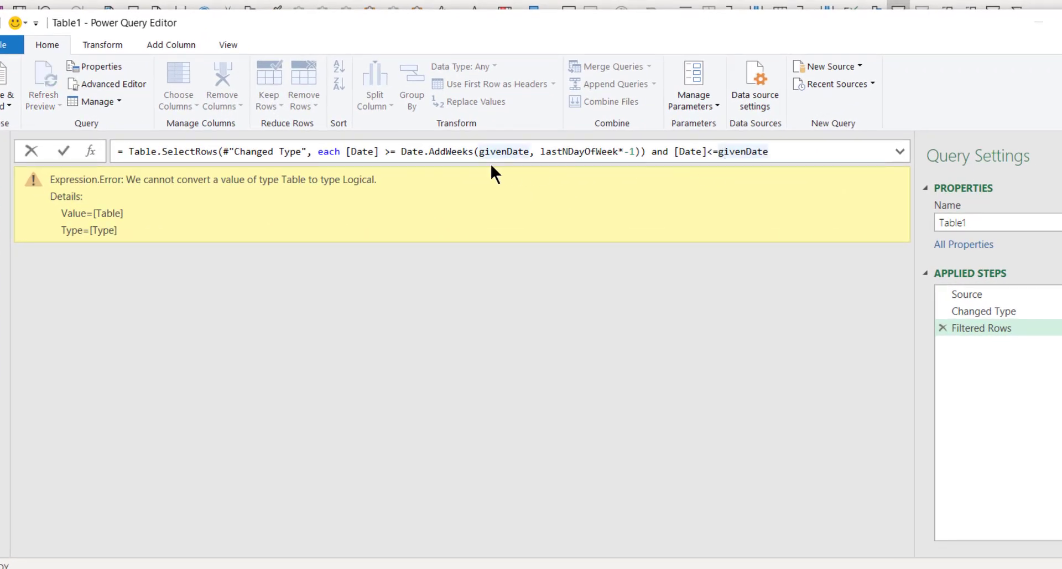
{"action": "left_click", "coordinate": [642, 151]}
{"action": "key", "text": "Delete"}
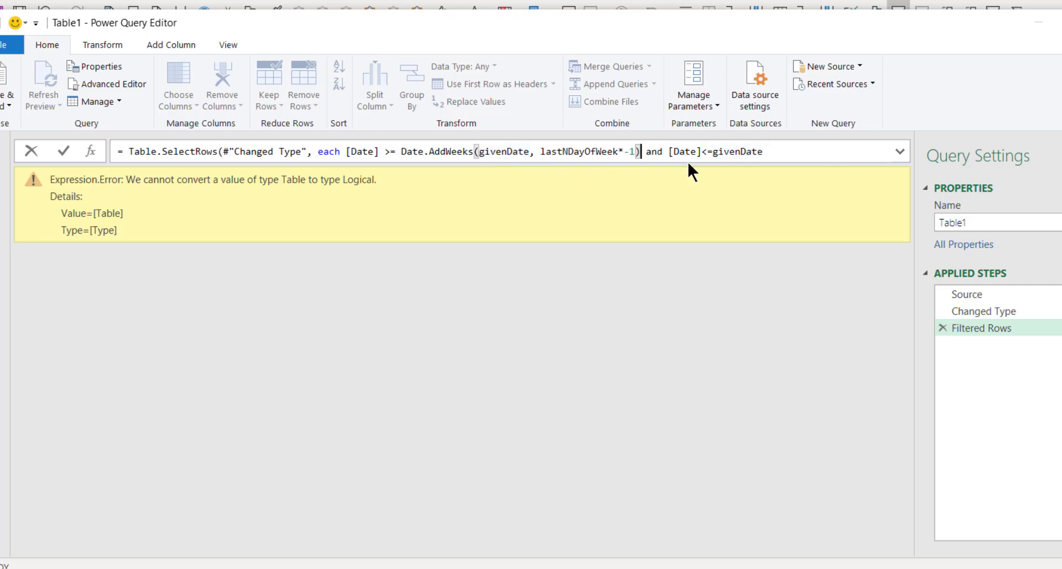
{"action": "left_click", "coordinate": [783, 150]}
{"action": "type", "text": ")"}
{"action": "key", "text": "Return"}
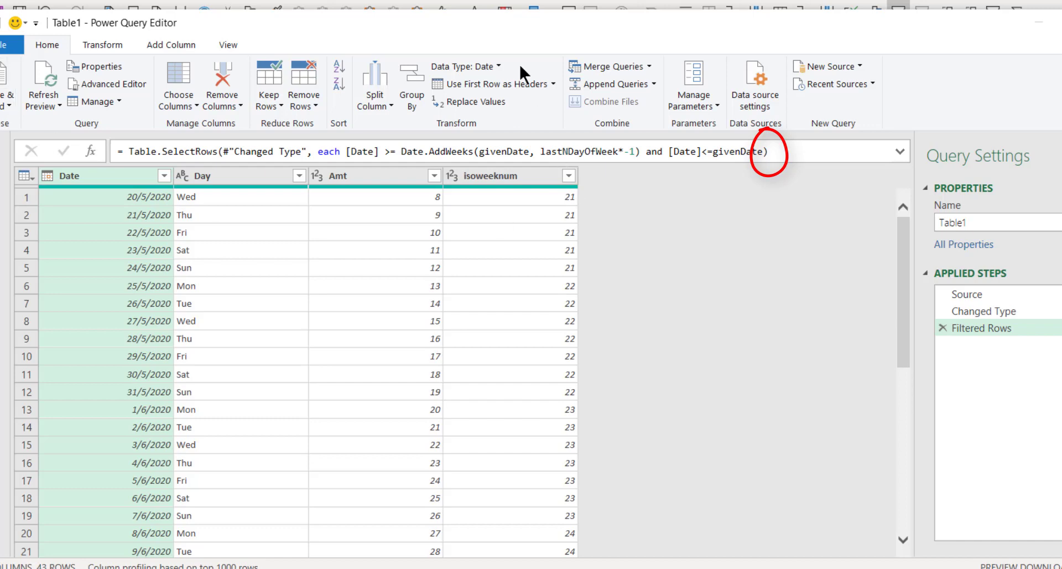
Step: Compare the filtered rows with the worksheet parameters, and close and load the corrected Table1 query
{"action": "left_click_drag", "start_coordinate": [512, 24], "coordinate": [523, 287]}
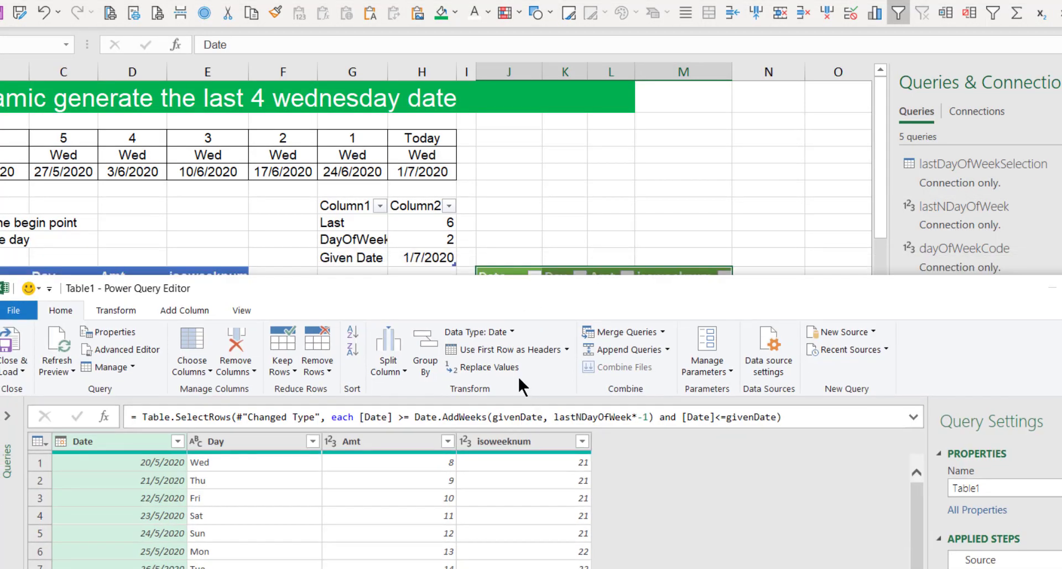
{"action": "mouse_move", "coordinate": [439, 293]}
{"action": "left_mouse_down"}
{"action": "mouse_move", "coordinate": [437, 344]}
{"action": "mouse_move", "coordinate": [435, 310]}
{"action": "left_mouse_up"}
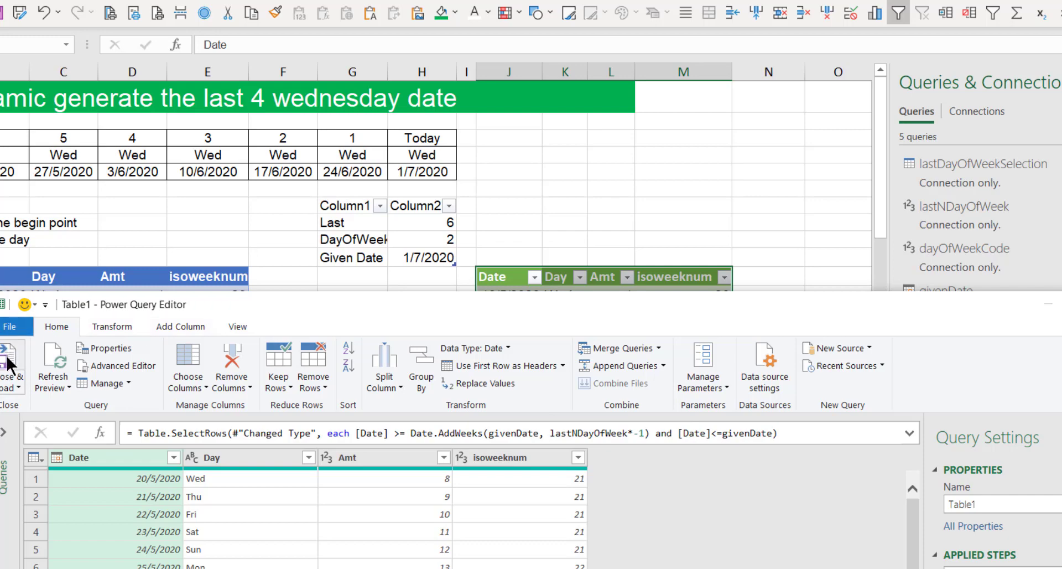
{"action": "left_click_drag", "start_coordinate": [606, 316], "coordinate": [648, 275]}
{"action": "left_click_drag", "start_coordinate": [639, 356], "coordinate": [567, 98]}
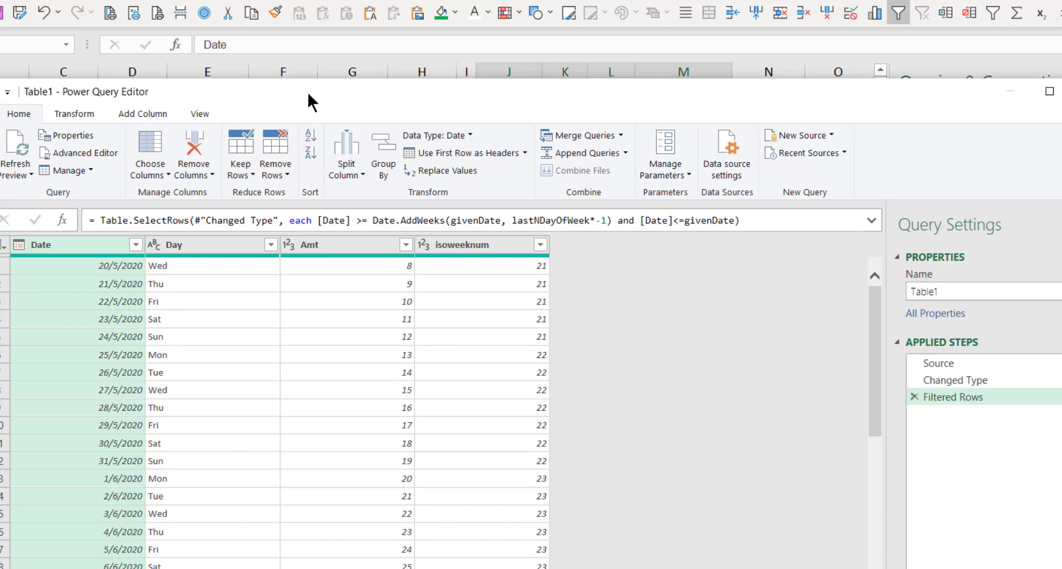
{"action": "left_click_drag", "start_coordinate": [307, 89], "coordinate": [347, 123]}
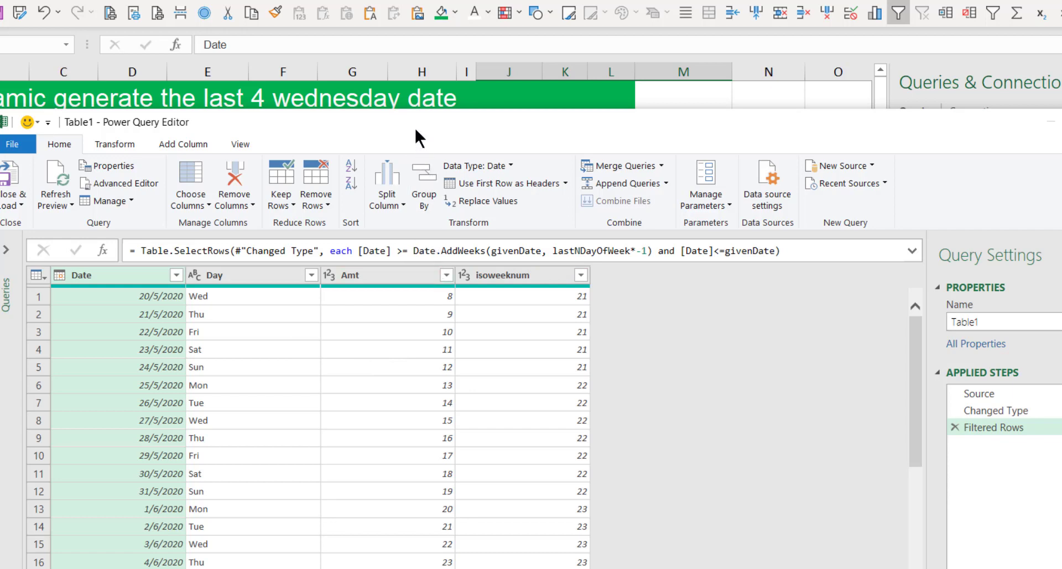
{"action": "left_click_drag", "start_coordinate": [414, 125], "coordinate": [413, 287]}
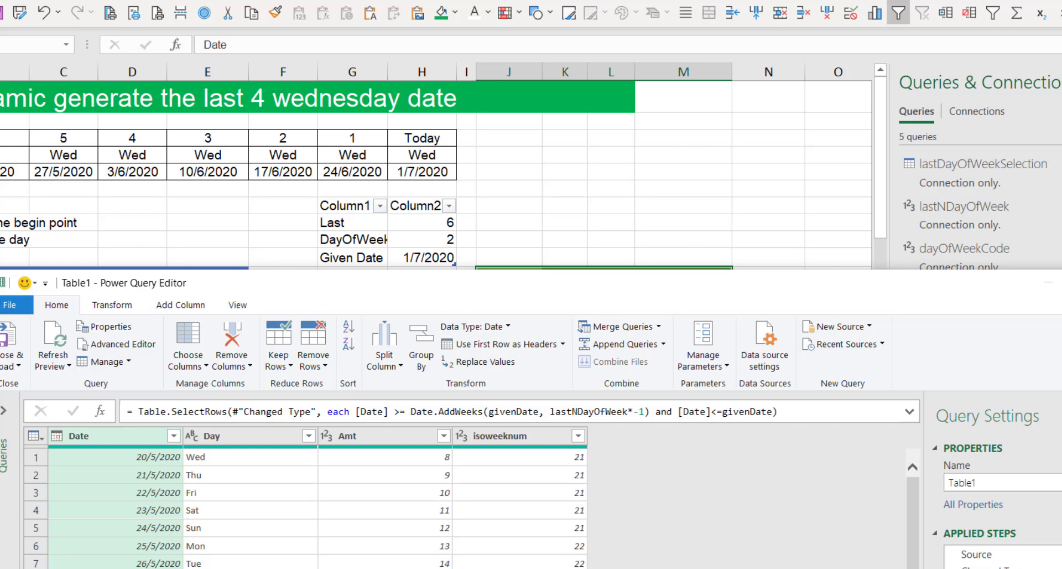
{"action": "left_click", "coordinate": [12, 340]}
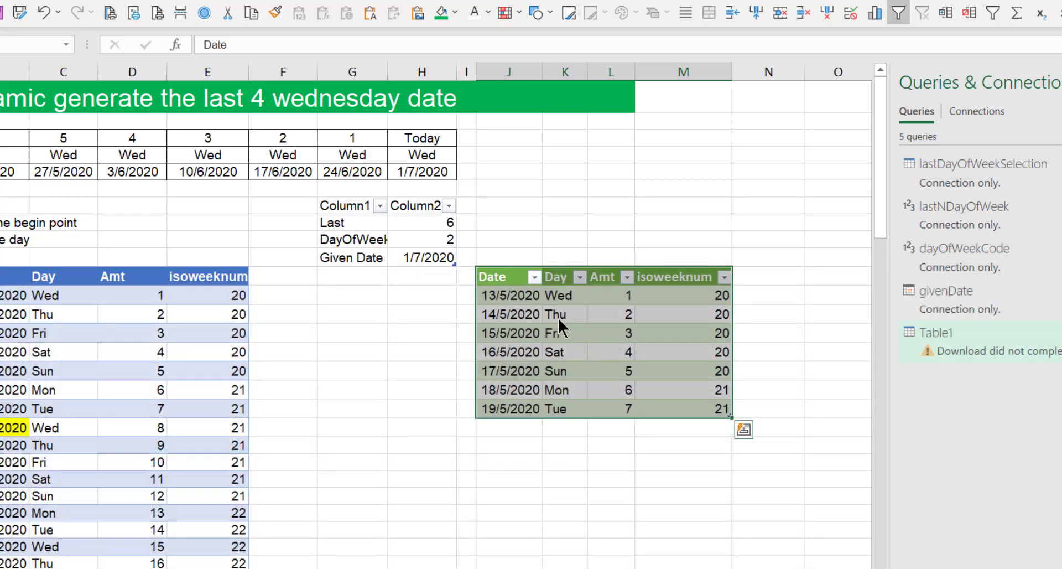
{"action": "left_click", "coordinate": [559, 317]}
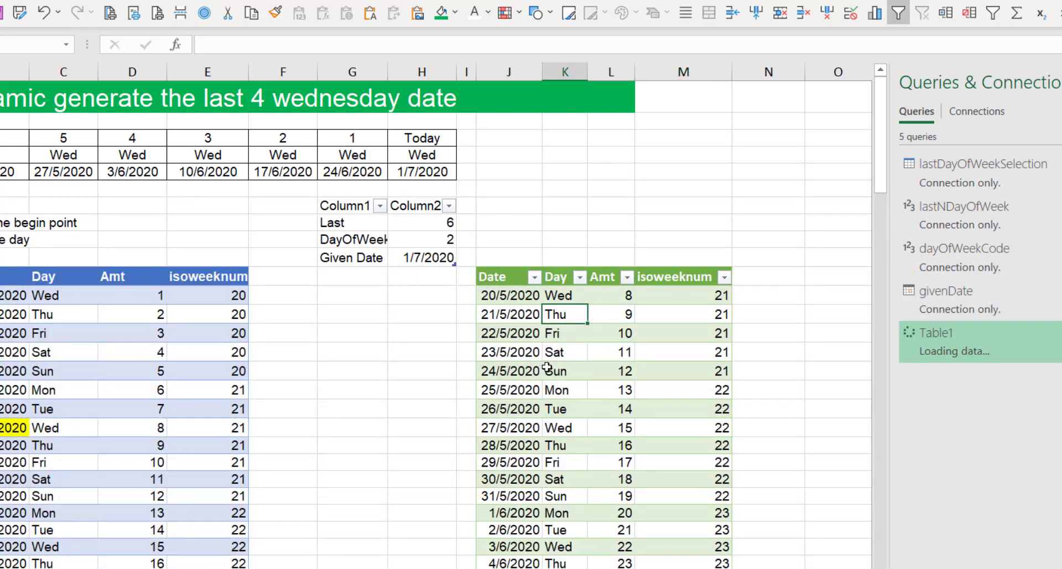
{"action": "scroll", "coordinate": [540, 430], "scroll_direction": "down", "scroll_amount": 1}
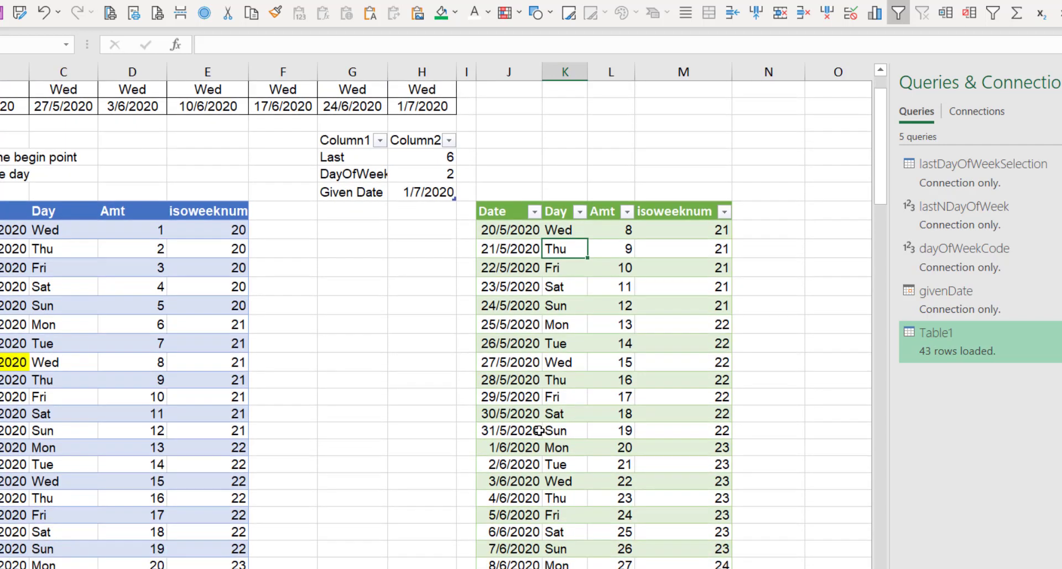
Step: Set the Last parameter to 1, refresh the query results table and check the returned dates
{"action": "left_click", "coordinate": [403, 164]}
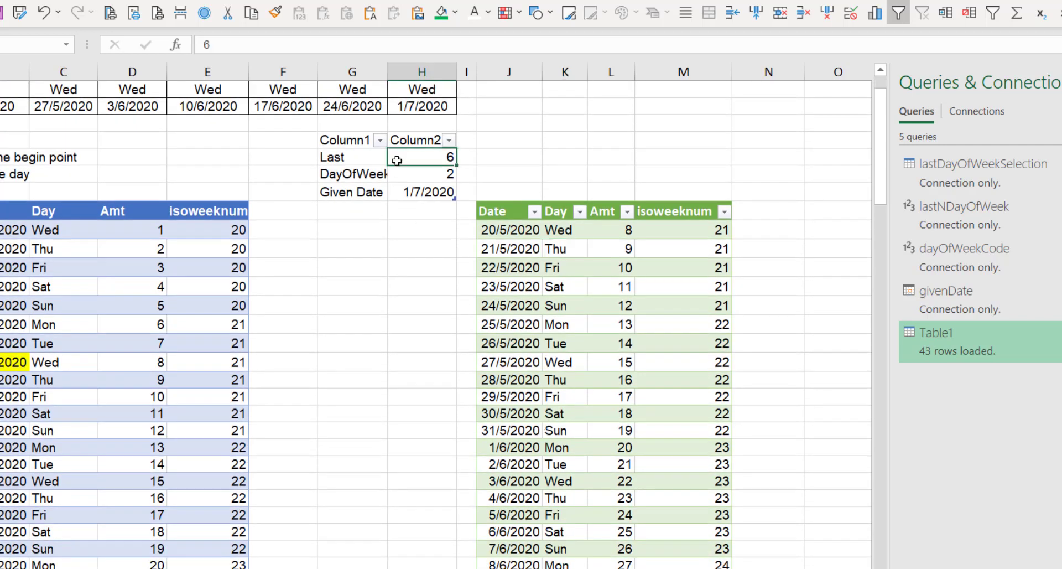
{"action": "type", "text": "1"}
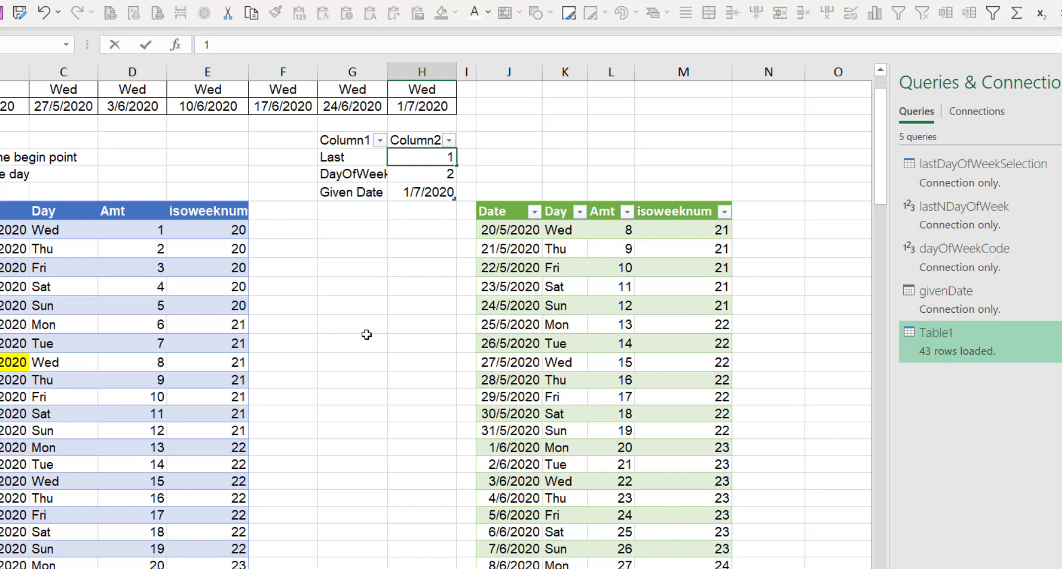
{"action": "left_click", "coordinate": [367, 337]}
{"action": "left_click", "coordinate": [585, 327]}
{"action": "right_click", "coordinate": [586, 328]}
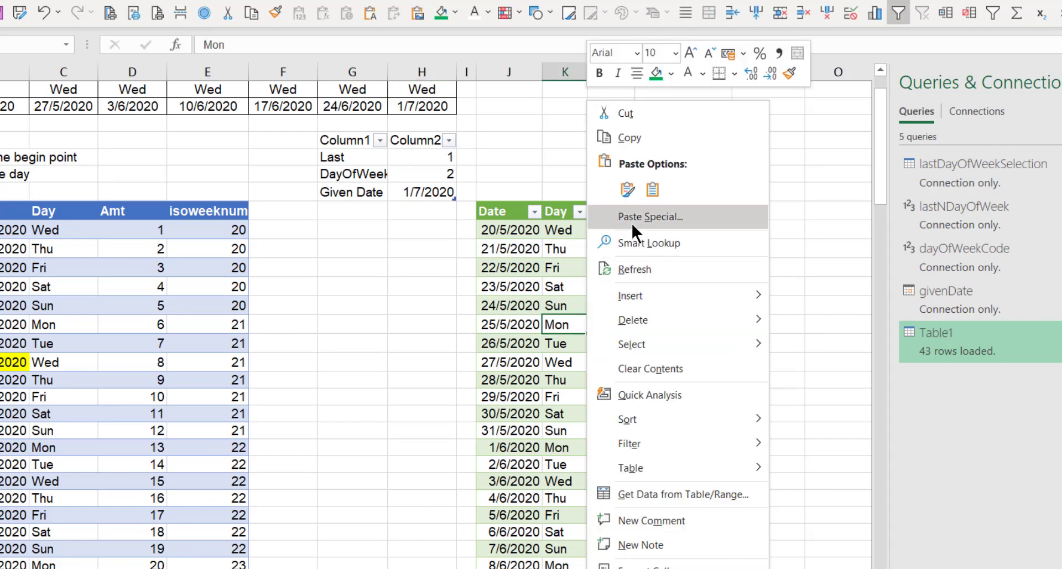
{"action": "left_click", "coordinate": [635, 269]}
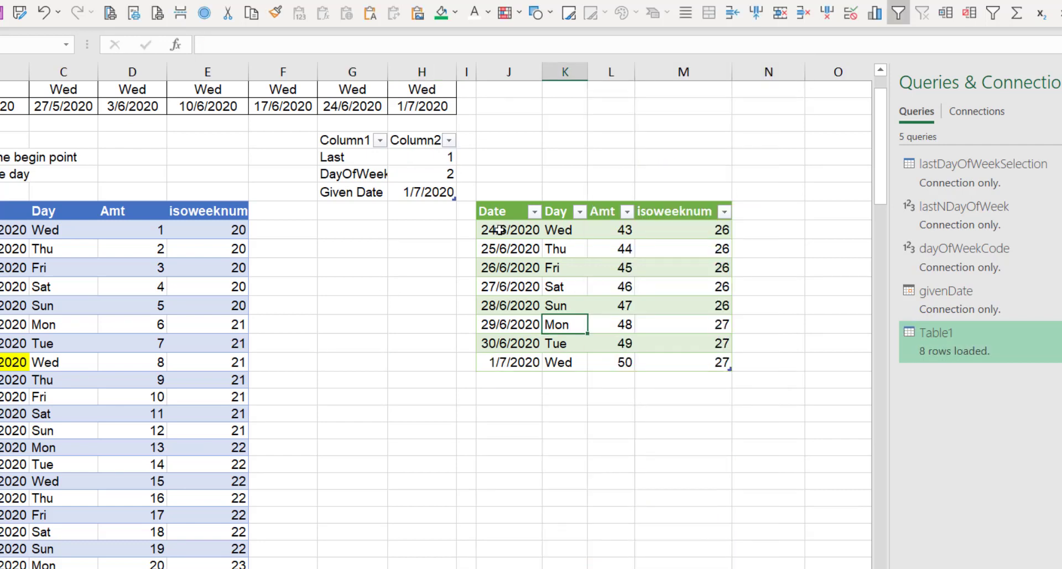
{"action": "scroll", "coordinate": [370, 169], "scroll_direction": "up", "scroll_amount": 1}
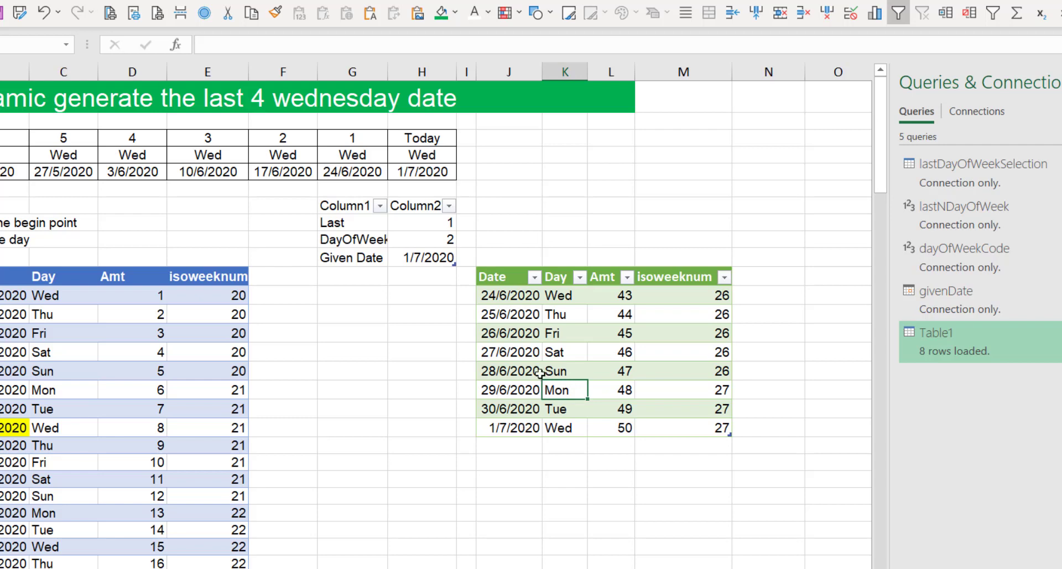
{"action": "left_click", "coordinate": [553, 297]}
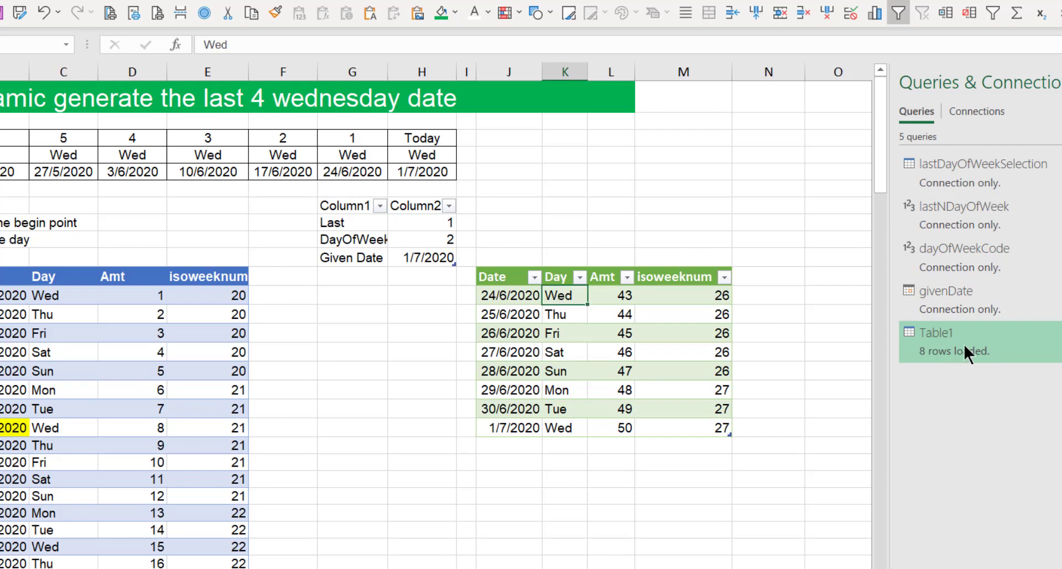
Step: Reopen the Table1 query for editing and begin a custom column whose formula starts with Date.DayOfWeek(
{"action": "mouse_move", "coordinate": [964, 340]}
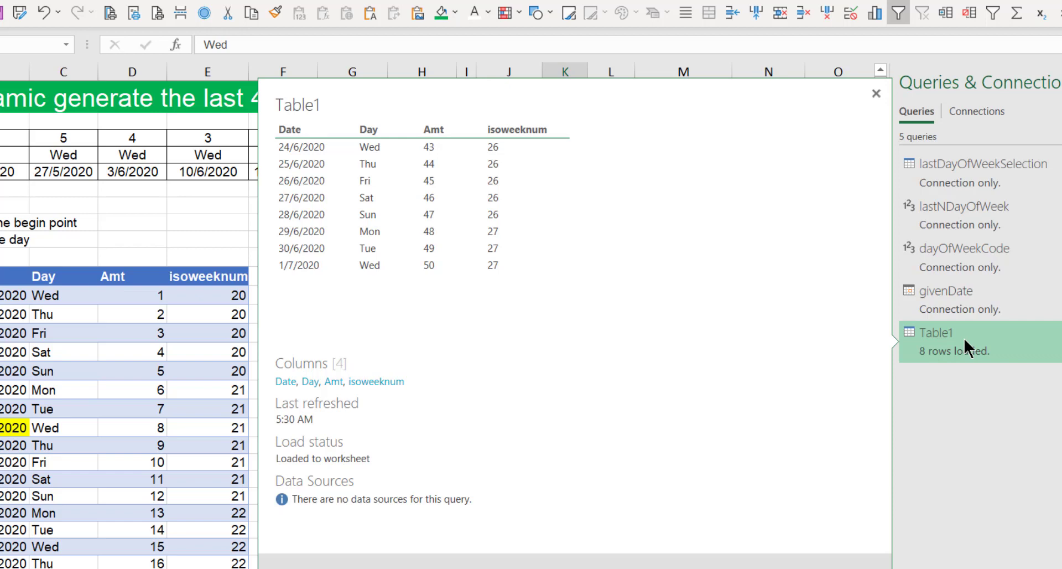
{"action": "right_click", "coordinate": [964, 337]}
{"action": "left_click", "coordinate": [941, 344]}
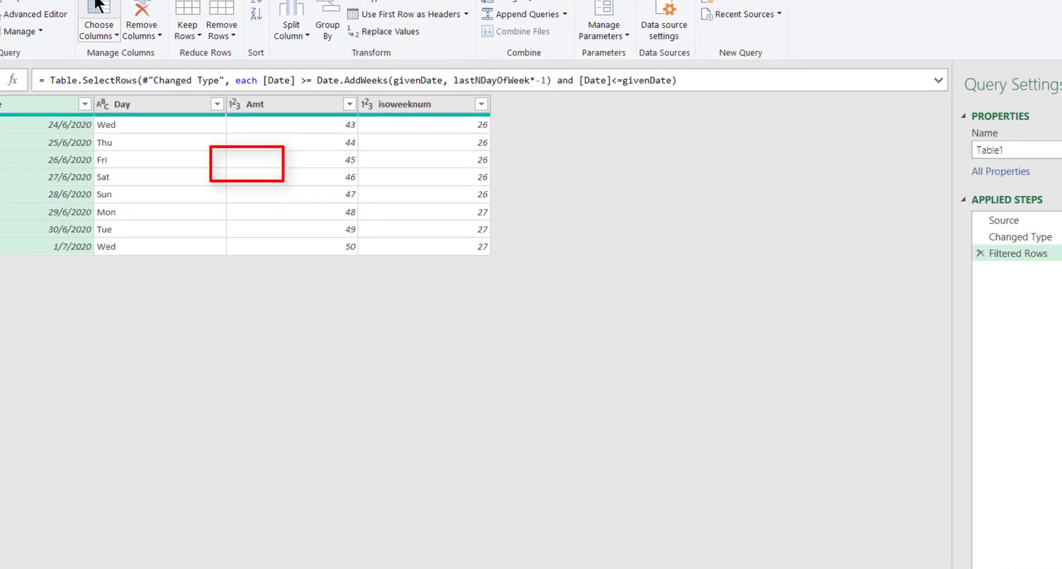
{"action": "left_click", "coordinate": [171, 134]}
{"action": "left_click", "coordinate": [64, 54]}
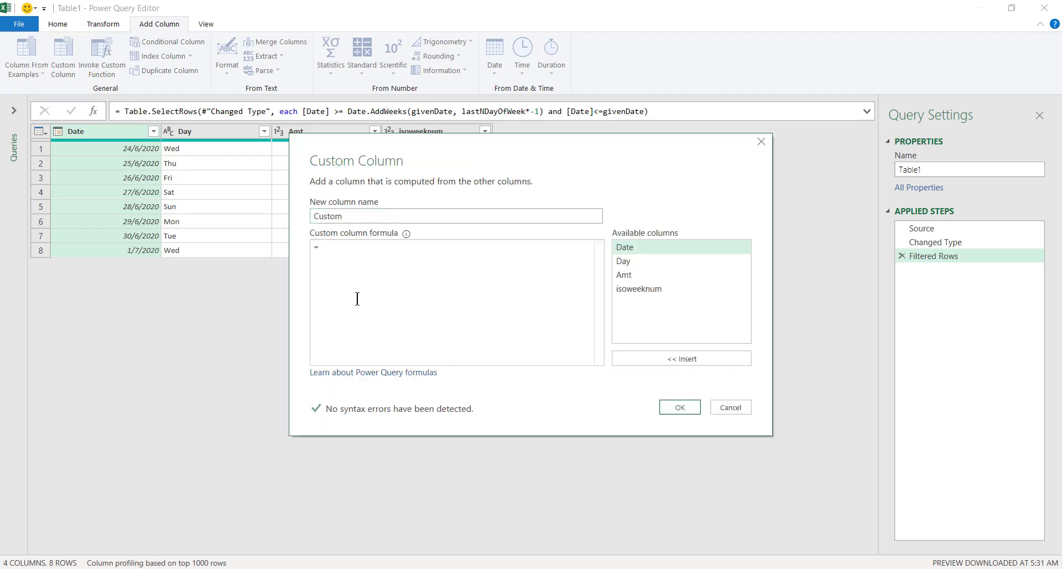
{"action": "type", "text": "Date."}
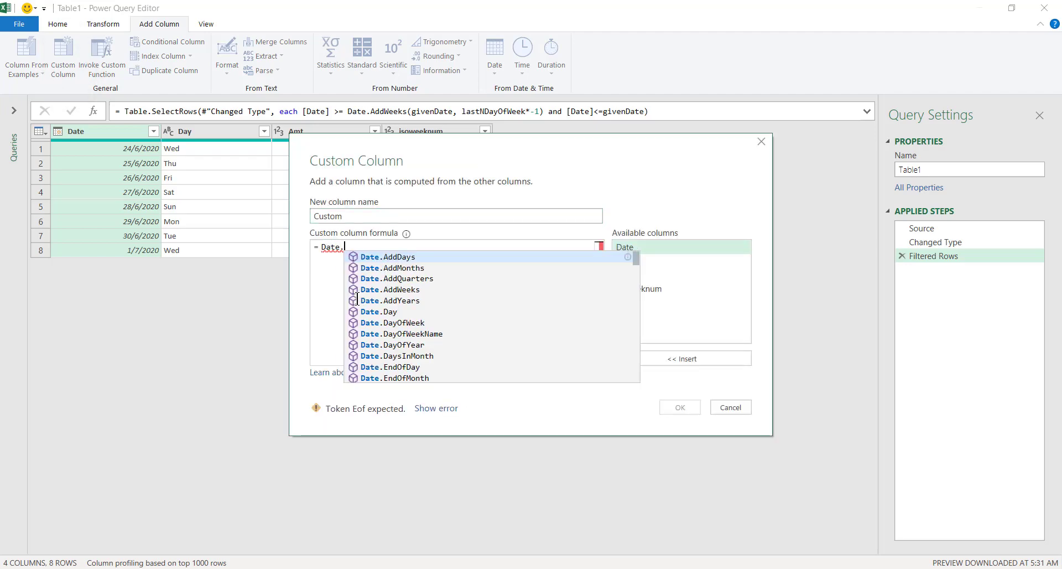
{"action": "type", "text": "Day"}
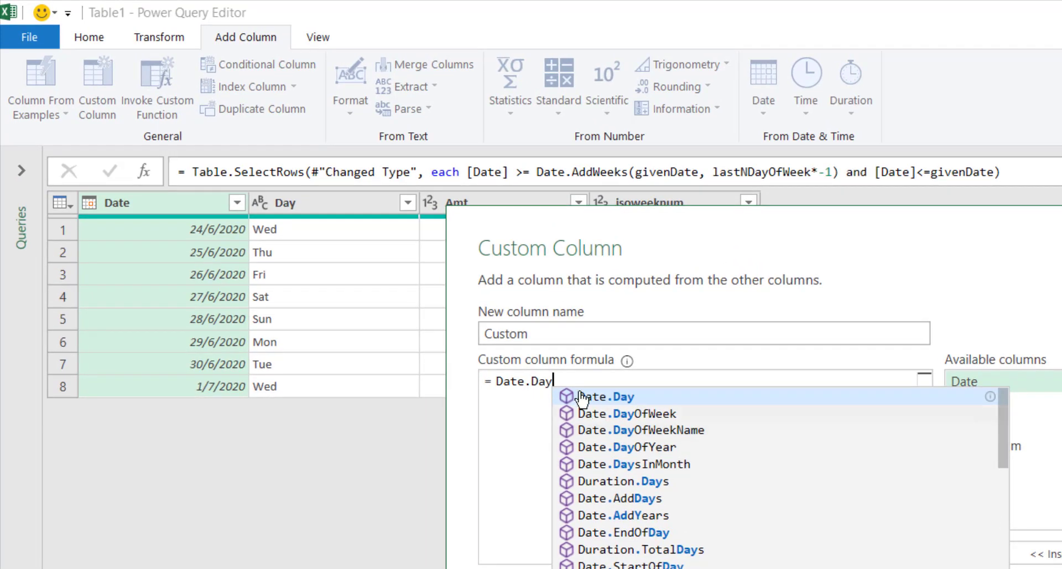
{"action": "type", "text": "OfWe"}
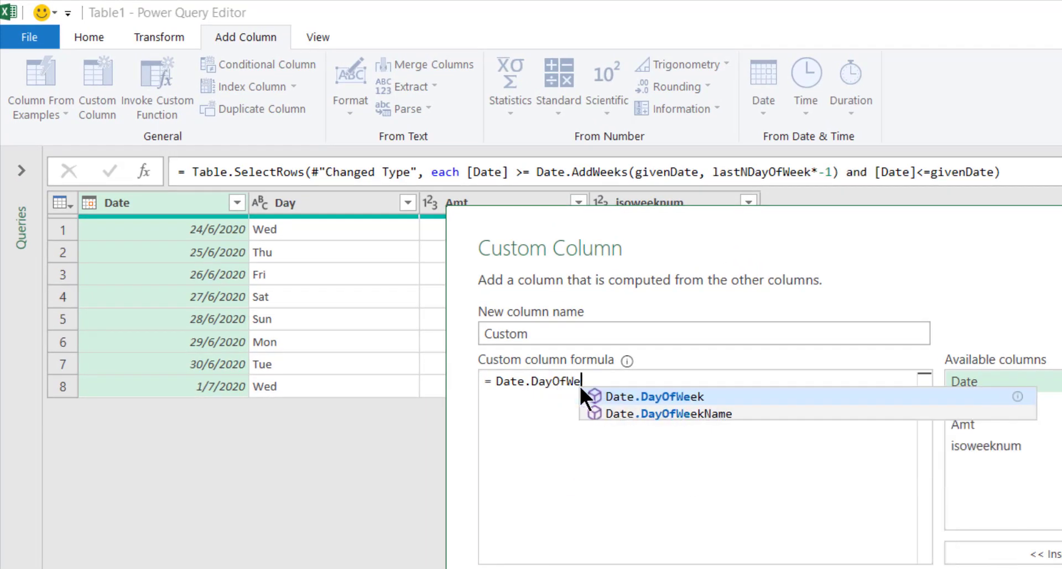
{"action": "type", "text": "ek("}
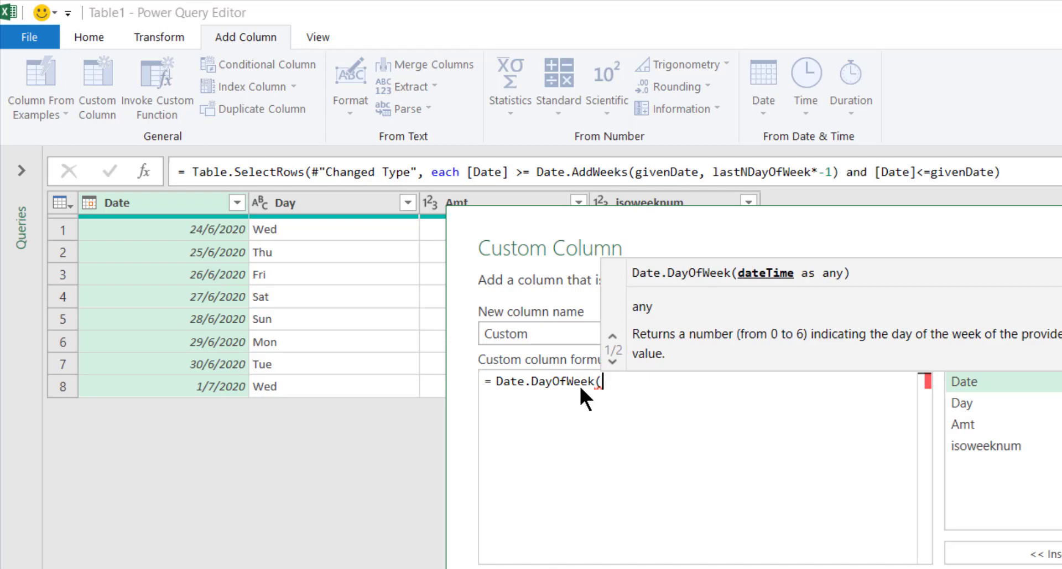
Step: Complete the Date.DayOfWeek function in the custom column formula with the arguments [Date],Day.Monday and a closing parenthesis
{"action": "double_click", "coordinate": [966, 382]}
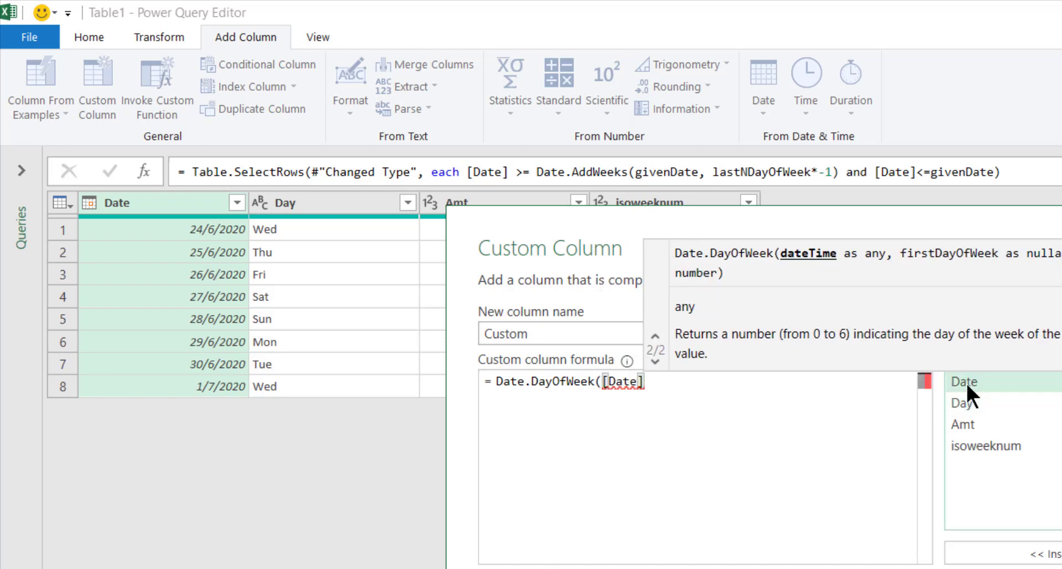
{"action": "type", "text": ","}
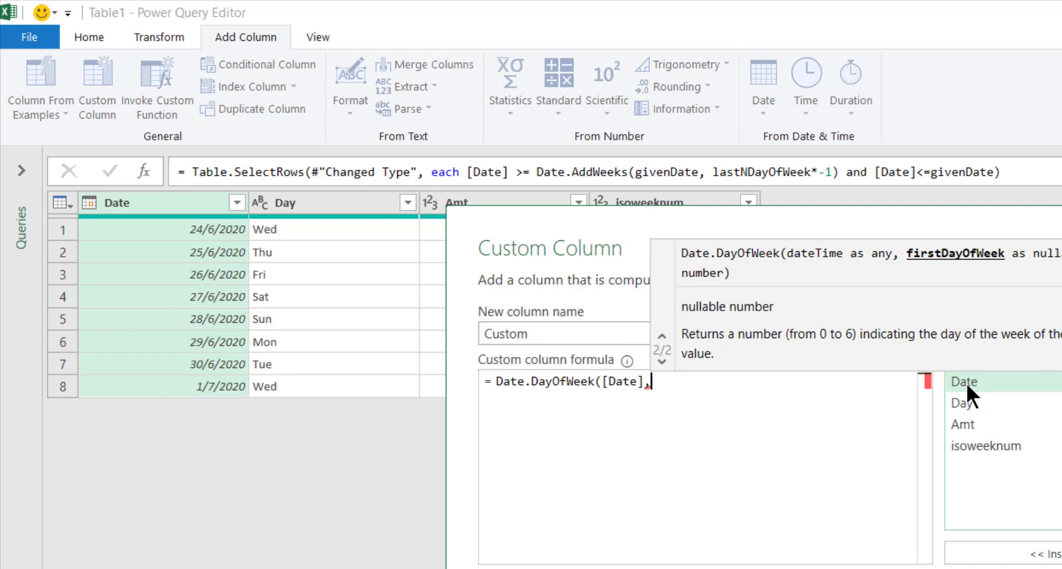
{"action": "type", "text": "mon"}
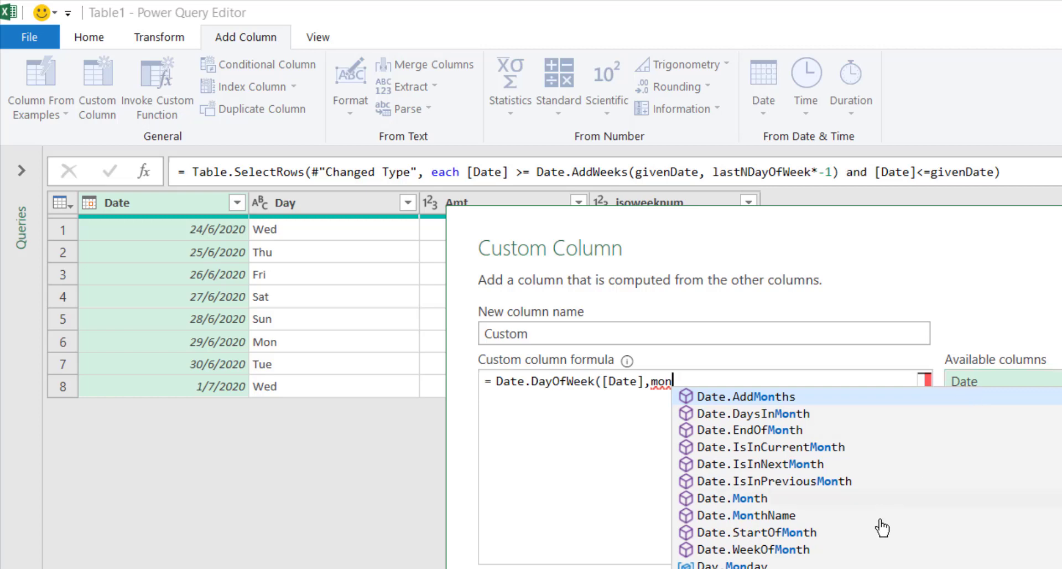
{"action": "type", "text": "da"}
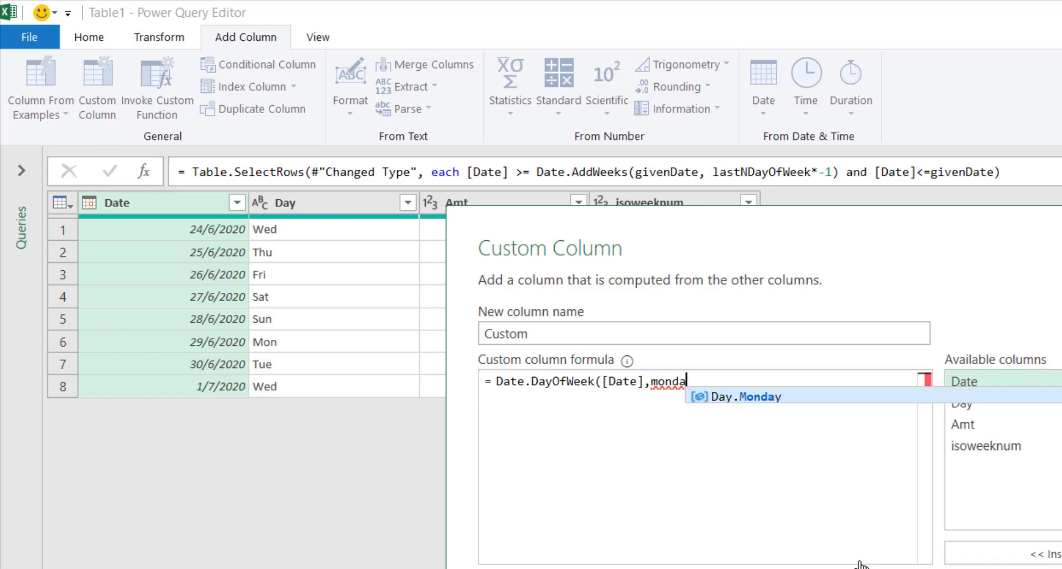
{"action": "left_click", "coordinate": [800, 395]}
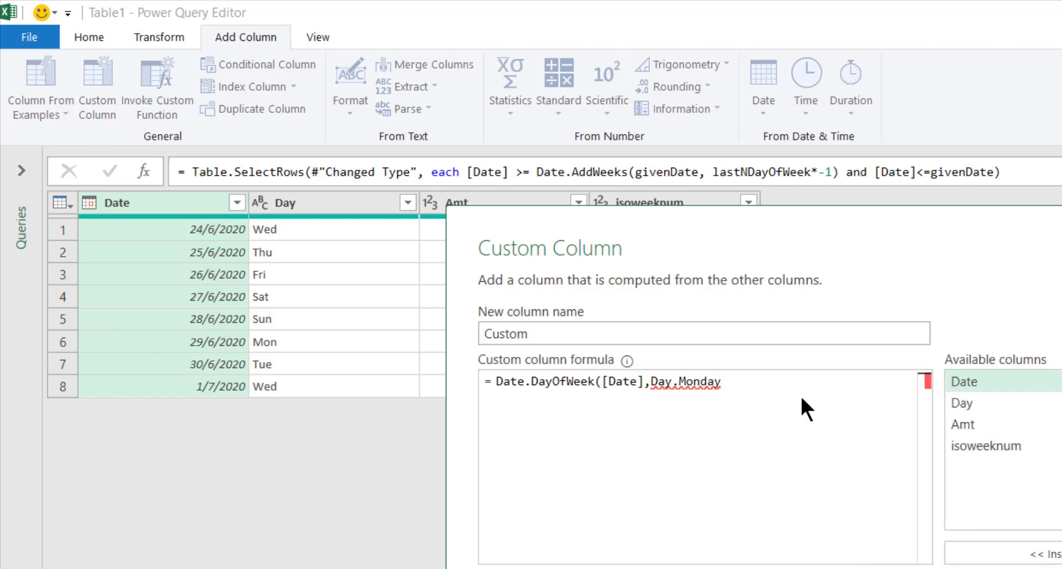
{"action": "type", "text": ")"}
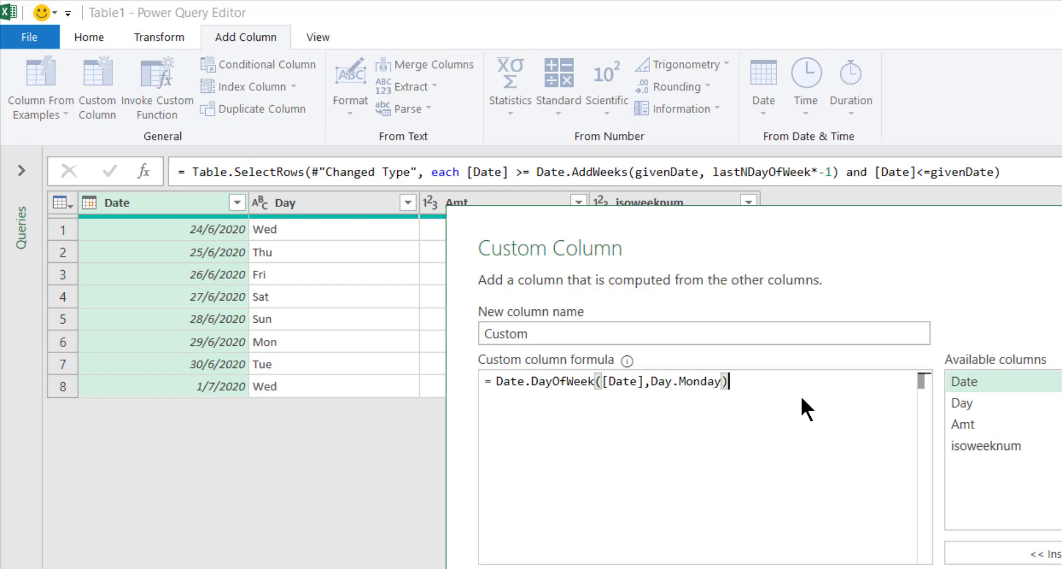
Step: Append the comparison =0 to the custom column formula and add the column to Table1
{"action": "type", "text": "="}
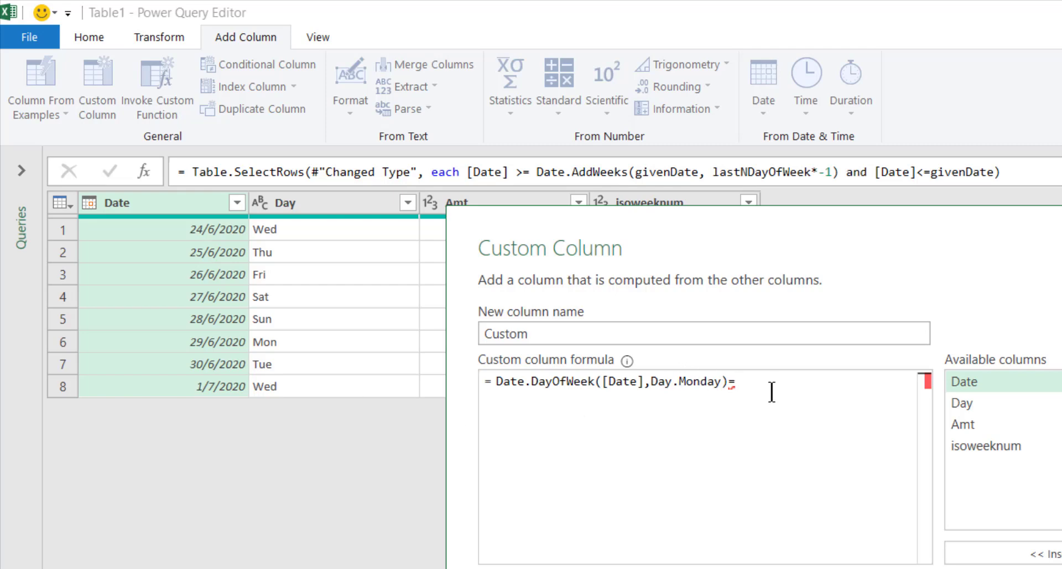
{"action": "type", "text": "2"}
{"action": "left_click_drag", "start_coordinate": [745, 381], "coordinate": [734, 380]}
{"action": "key", "text": "BackSpace"}
{"action": "type", "text": "2"}
{"action": "key", "text": "BackSpace"}
{"action": "type", "text": "0"}
{"action": "left_click", "coordinate": [1060, 566]}
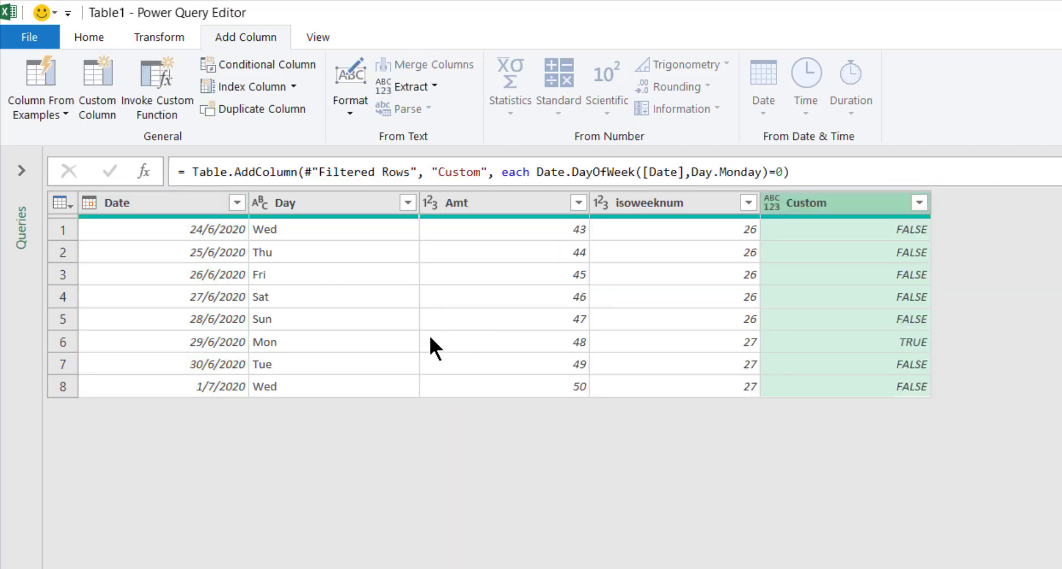
Step: In the Custom column's Table.AddColumn formula, replace the function name AddColumn with SelectRos
{"action": "mouse_move", "coordinate": [822, 217]}
{"action": "left_click", "coordinate": [502, 173]}
{"action": "left_click_drag", "start_coordinate": [472, 174], "coordinate": [234, 166]}
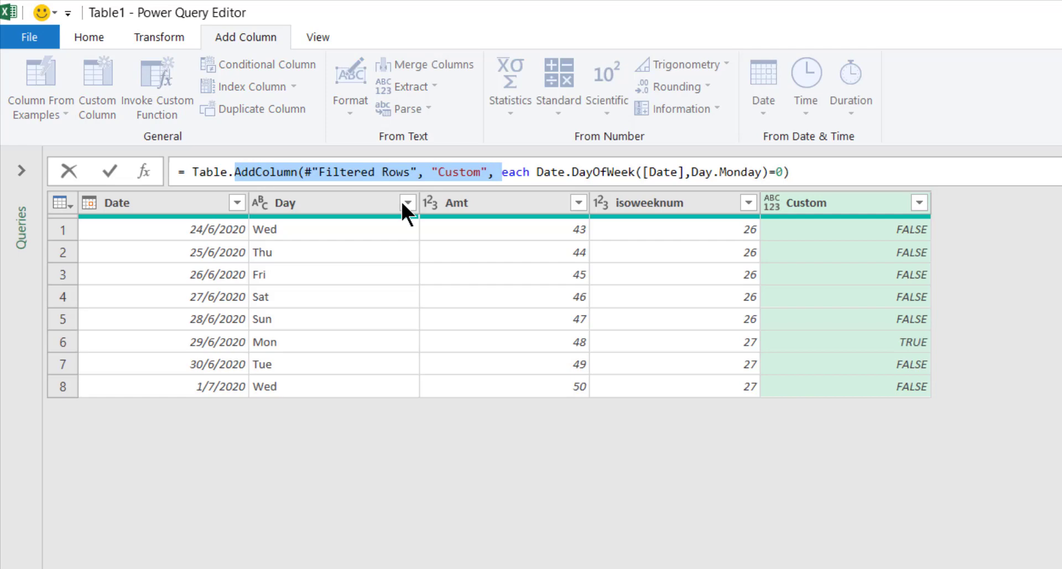
{"action": "left_click", "coordinate": [305, 172]}
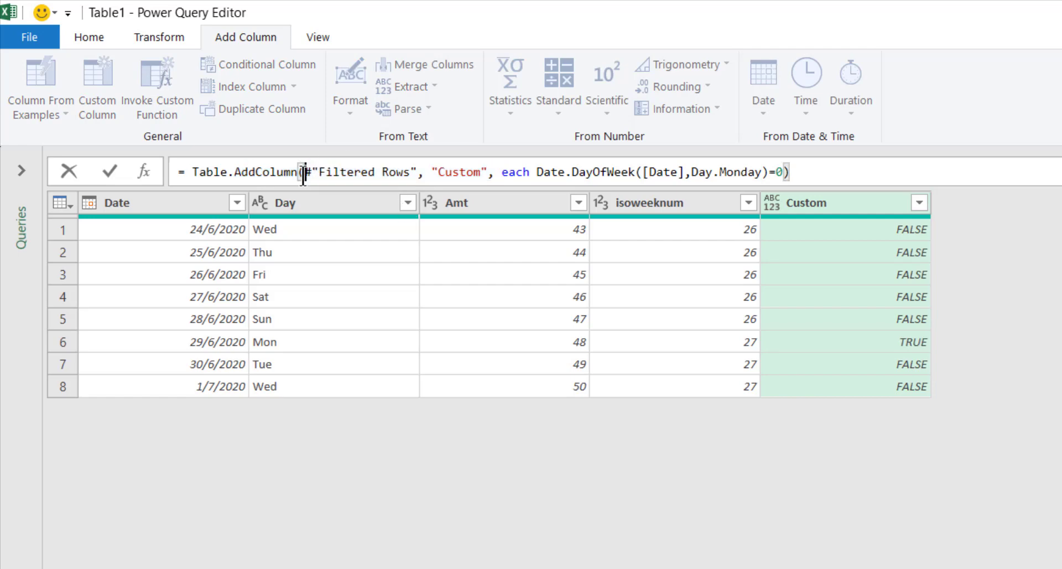
{"action": "double_click", "coordinate": [281, 172]}
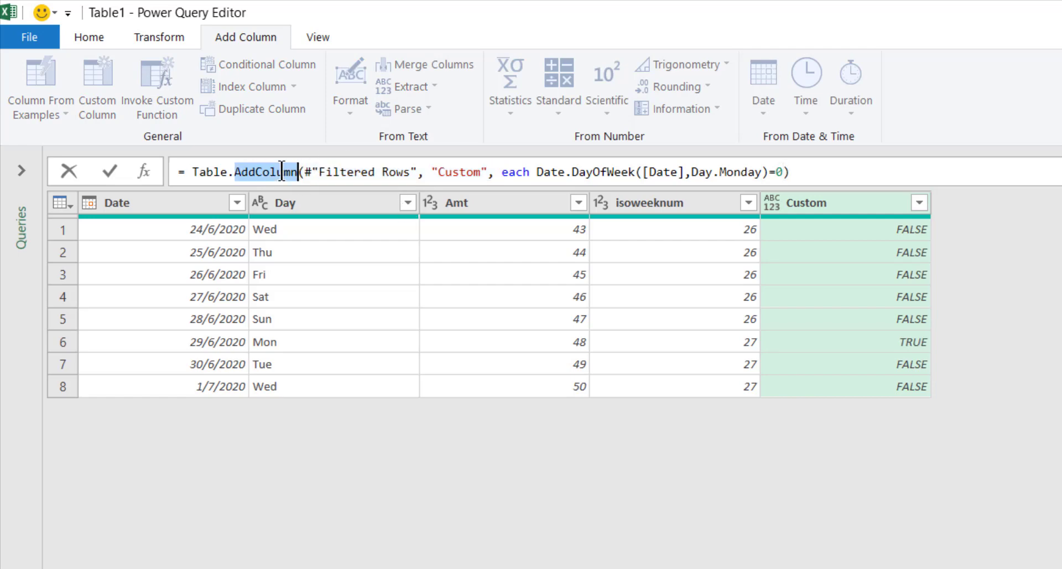
{"action": "type", "text": "SelectR"}
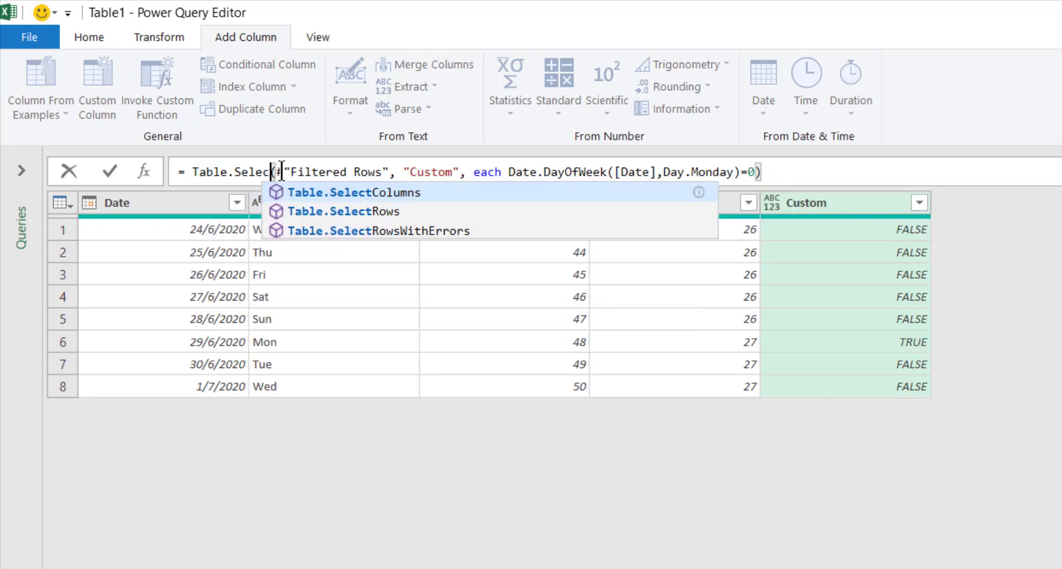
{"action": "type", "text": "os"}
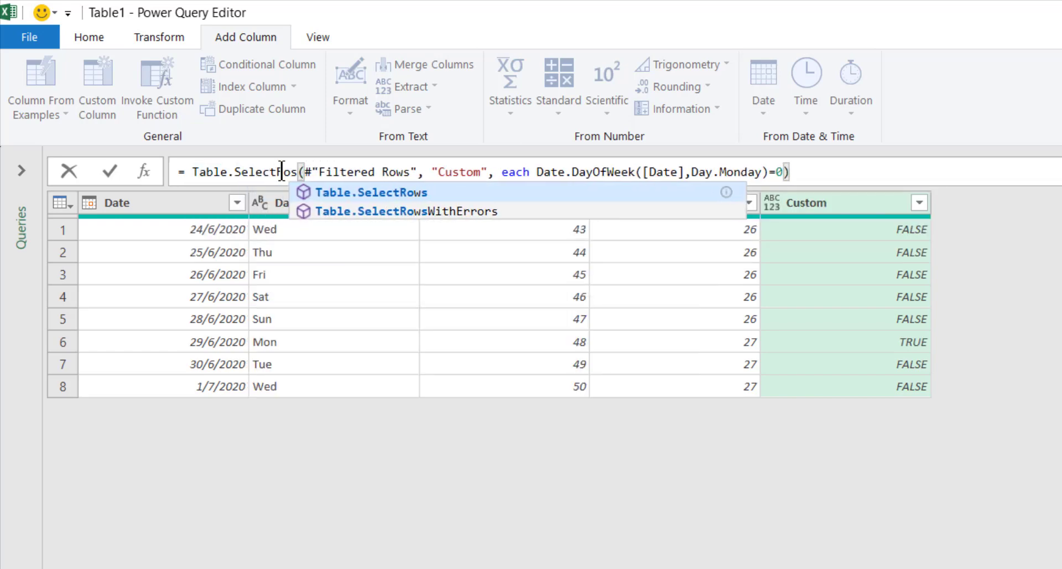
Step: Remove the "Custom" argument from the formula and try to apply it as a row filter
{"action": "left_click_drag", "start_coordinate": [432, 172], "coordinate": [503, 171]}
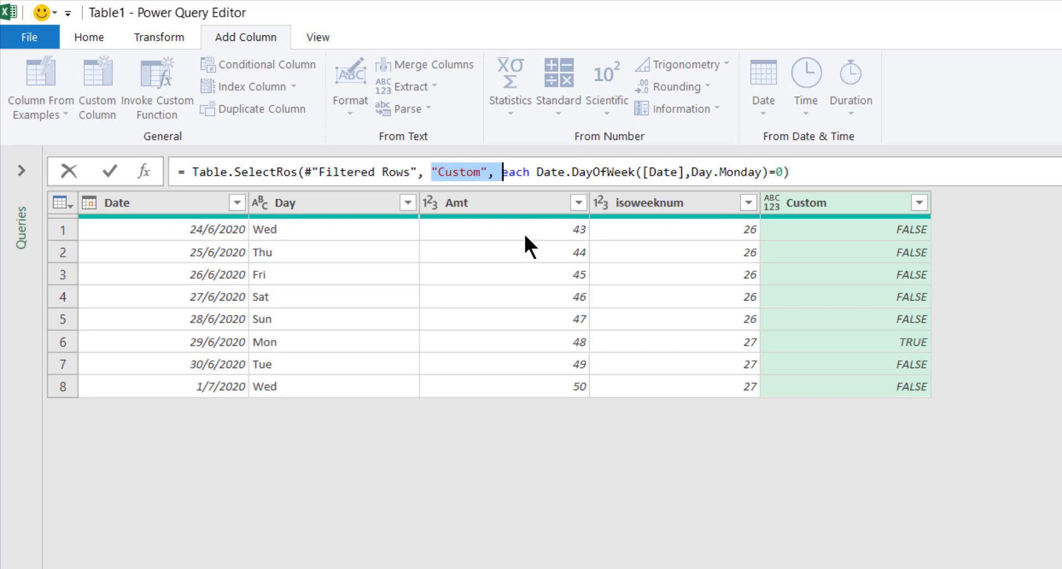
{"action": "key", "text": "Delete"}
{"action": "left_click", "coordinate": [738, 170]}
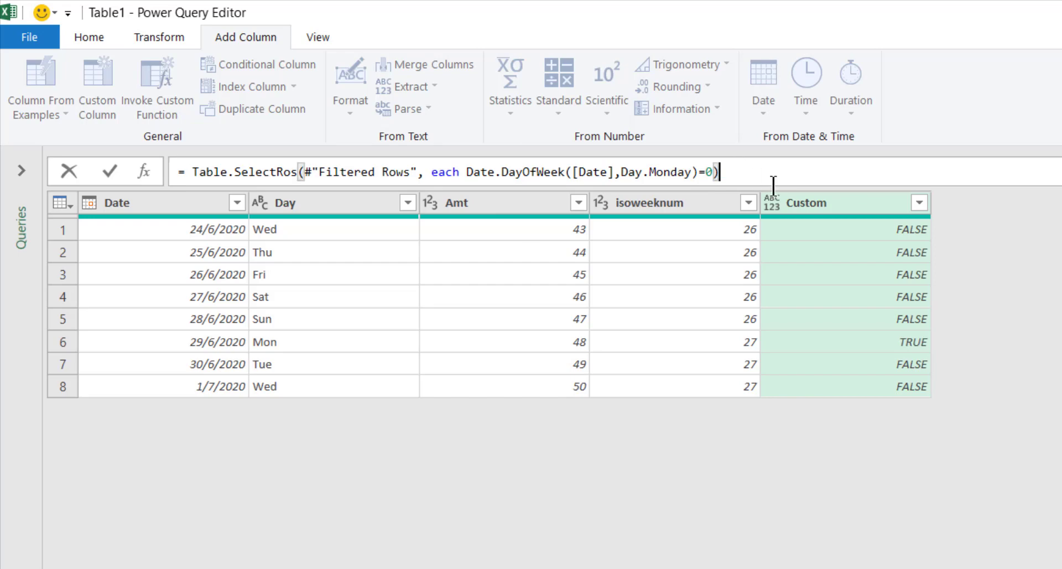
{"action": "key", "text": "Return"}
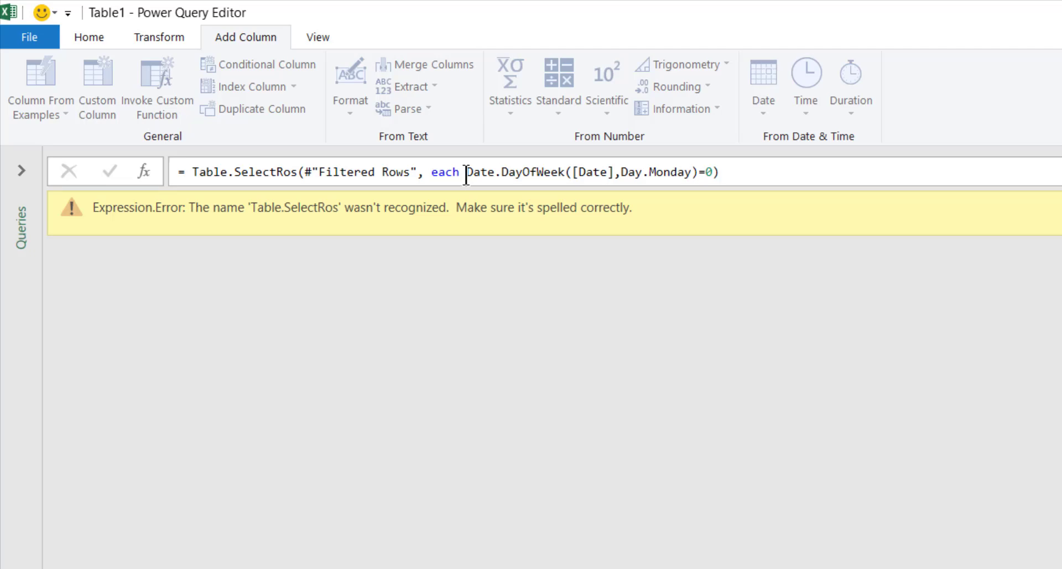
{"action": "left_click", "coordinate": [749, 176]}
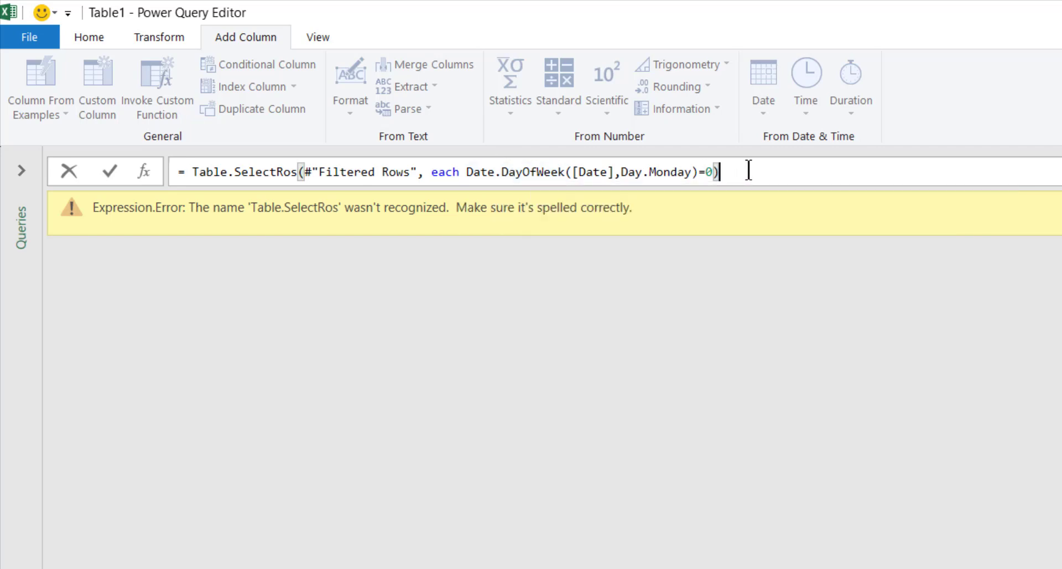
{"action": "key", "text": "Return"}
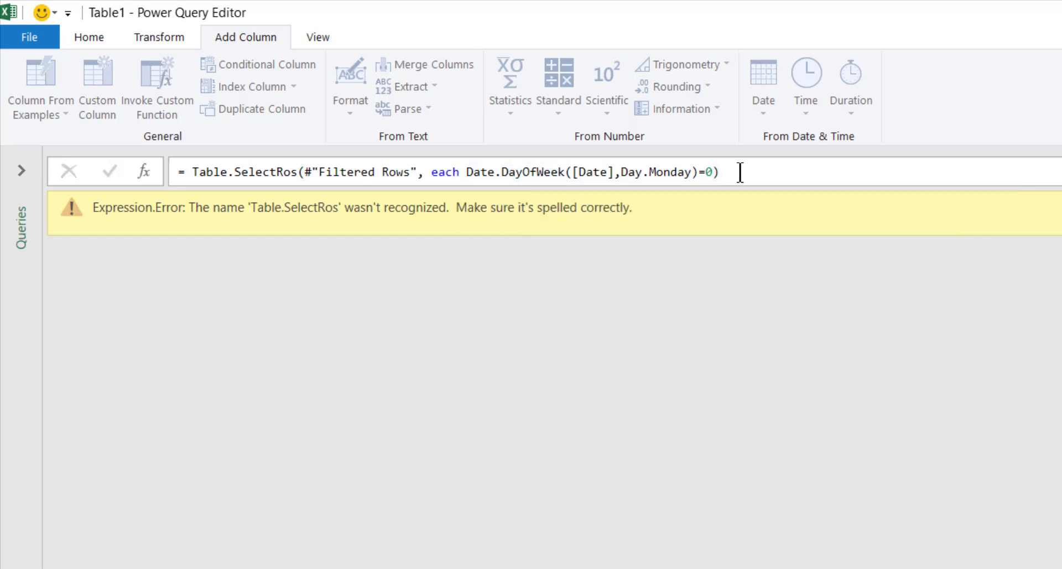
Step: Correct the misspelled function name to Table.SelectRows and apply the formula
{"action": "left_click", "coordinate": [290, 172]}
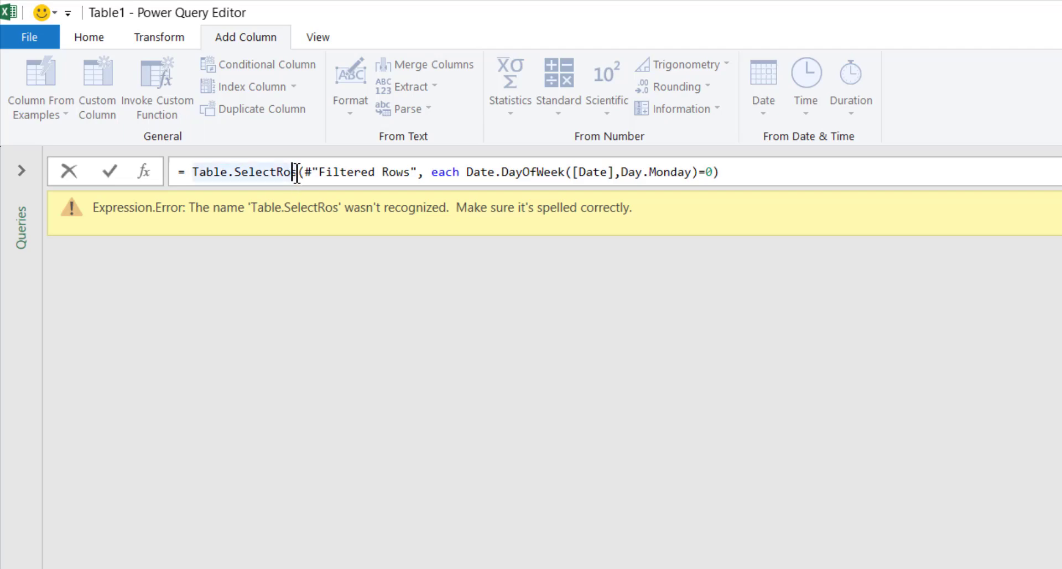
{"action": "type", "text": "w"}
{"action": "left_click", "coordinate": [757, 173]}
{"action": "key", "text": "Return"}
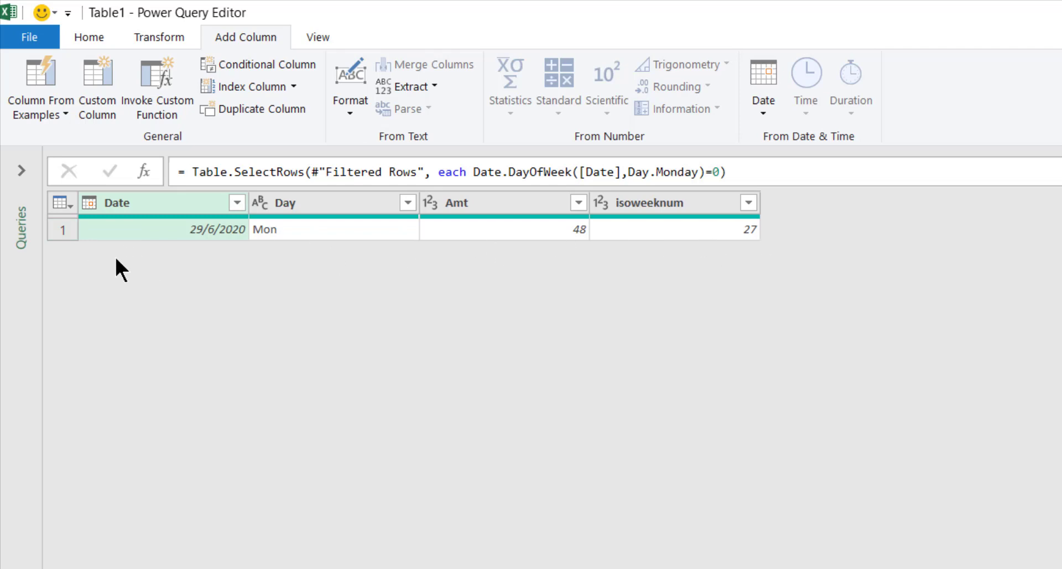
Step: Check the dayOfWeekCode query, and replace the 0 in Table1's Date.DayOfWeek filter formula with dayOfWeekCode
{"action": "left_click", "coordinate": [1059, 332]}
{"action": "left_click", "coordinate": [14, 171]}
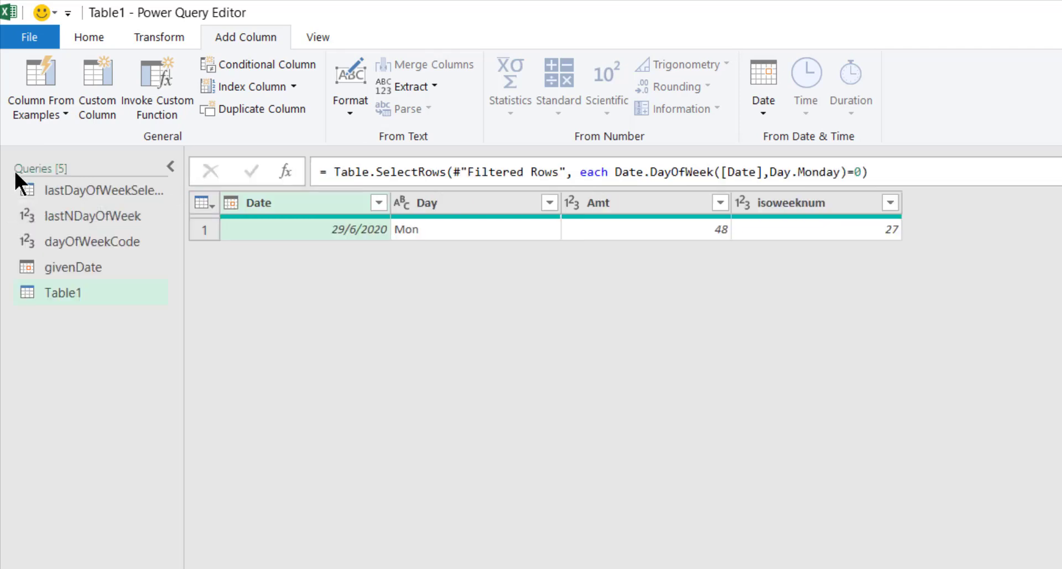
{"action": "left_click", "coordinate": [75, 243]}
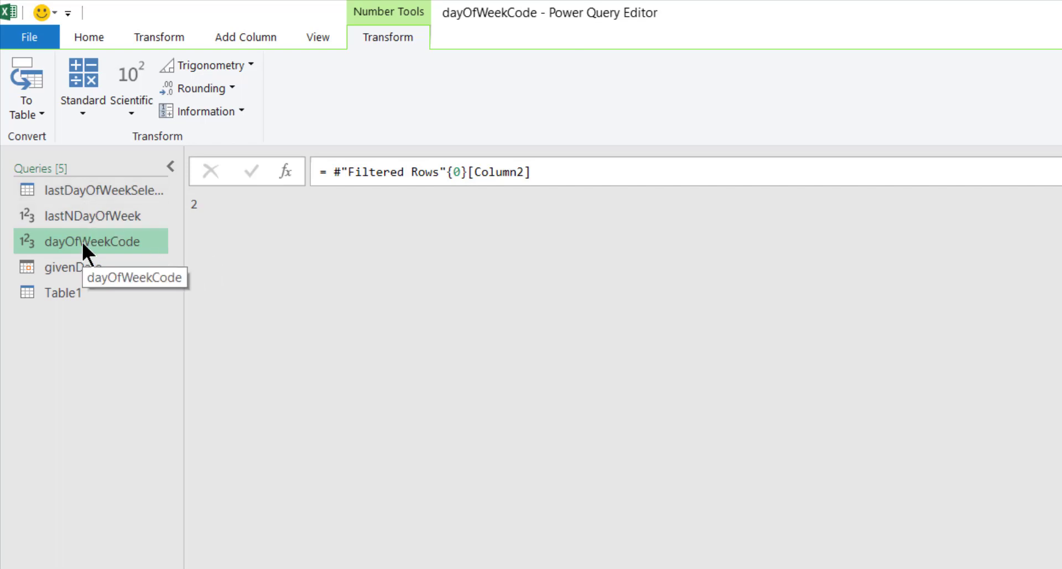
{"action": "left_click", "coordinate": [70, 293]}
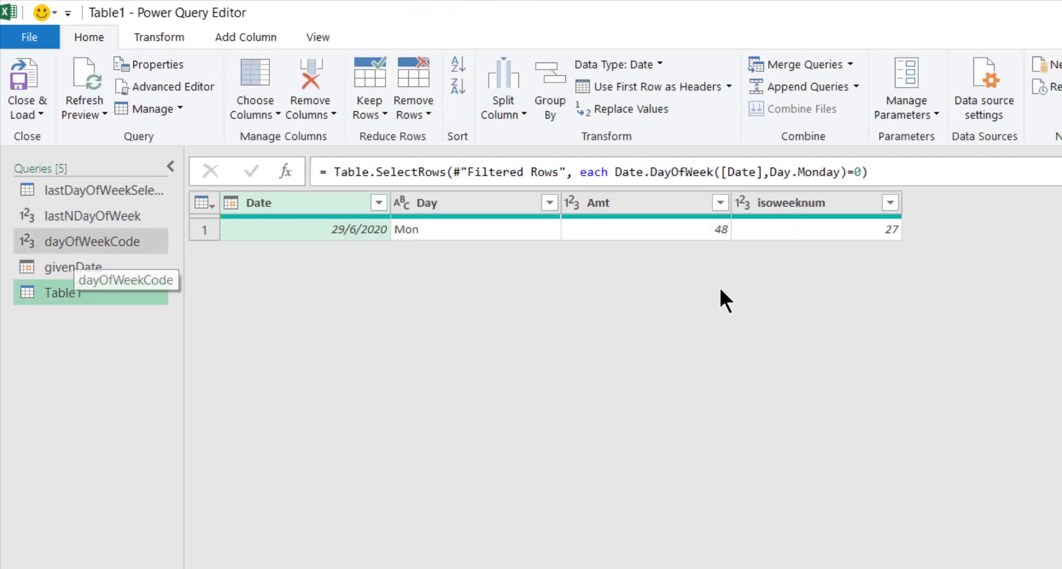
{"action": "left_click", "coordinate": [857, 172]}
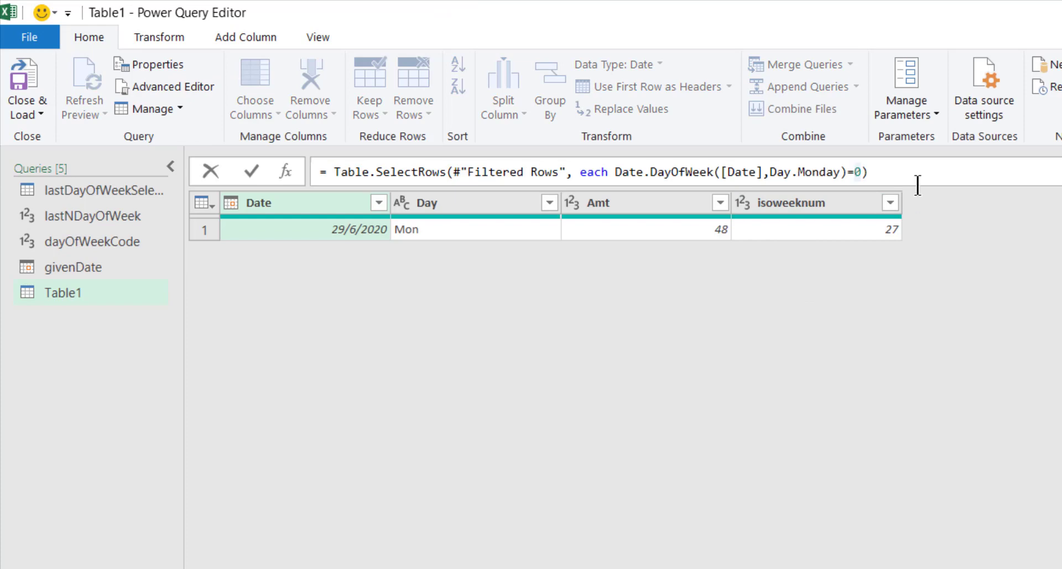
{"action": "type", "text": "day"}
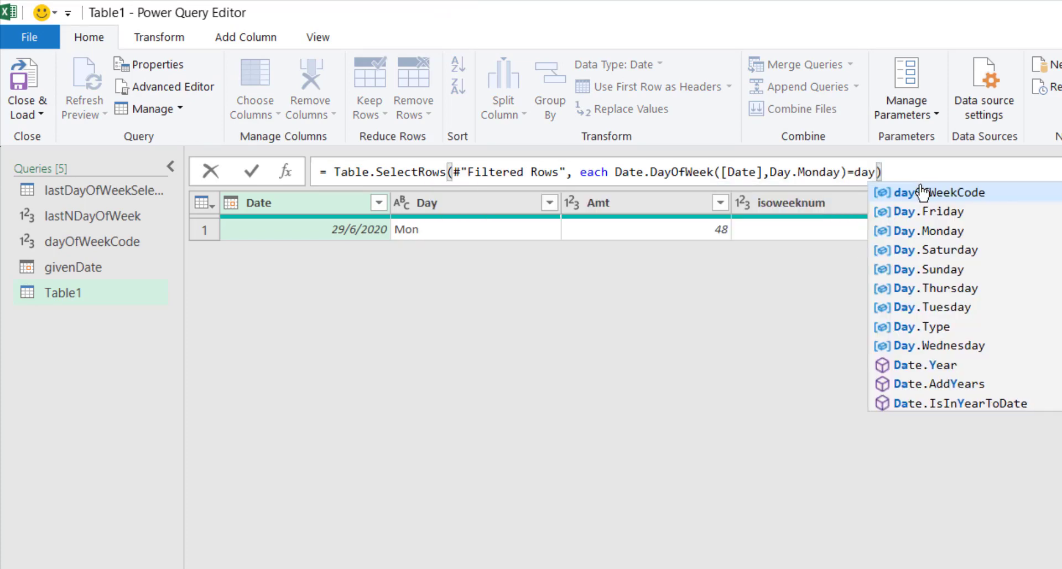
{"action": "left_click", "coordinate": [923, 188]}
{"action": "key", "text": "Return"}
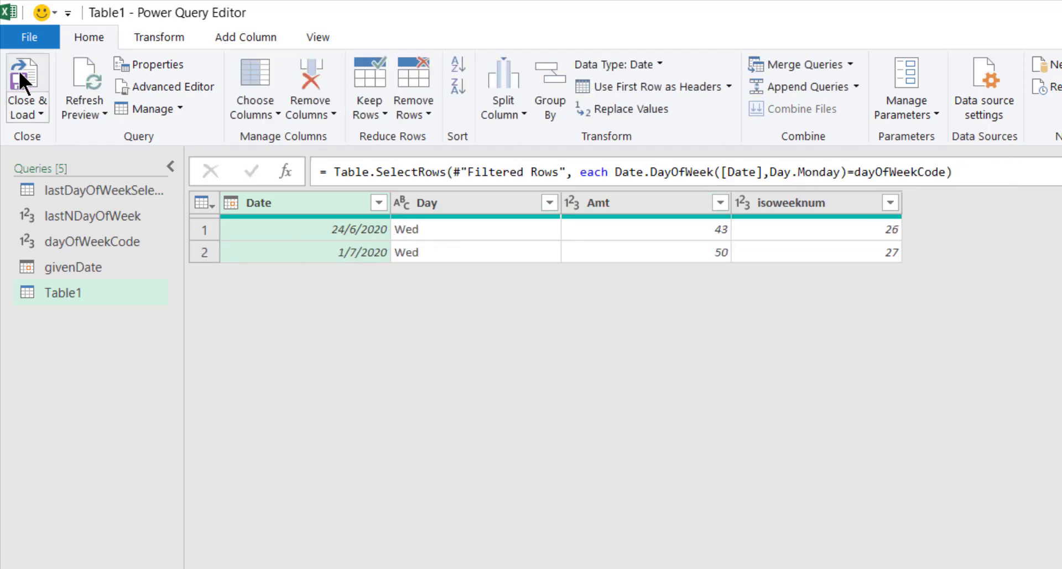
Step: Close and load the Table1 query, and refresh its results table on the worksheet
{"action": "left_click", "coordinate": [10, 89]}
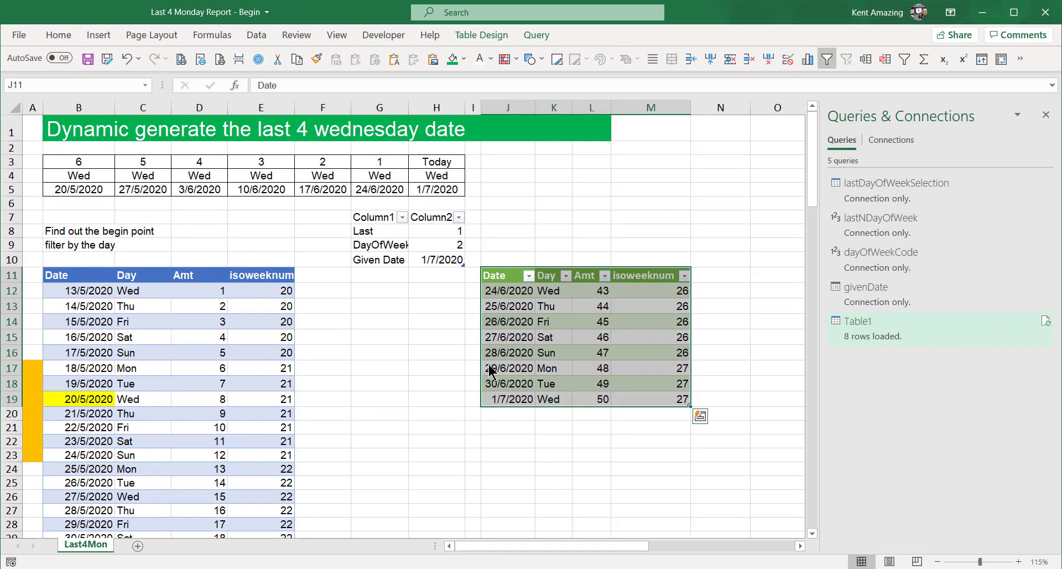
{"action": "right_click", "coordinate": [517, 354]}
{"action": "left_click", "coordinate": [422, 377]}
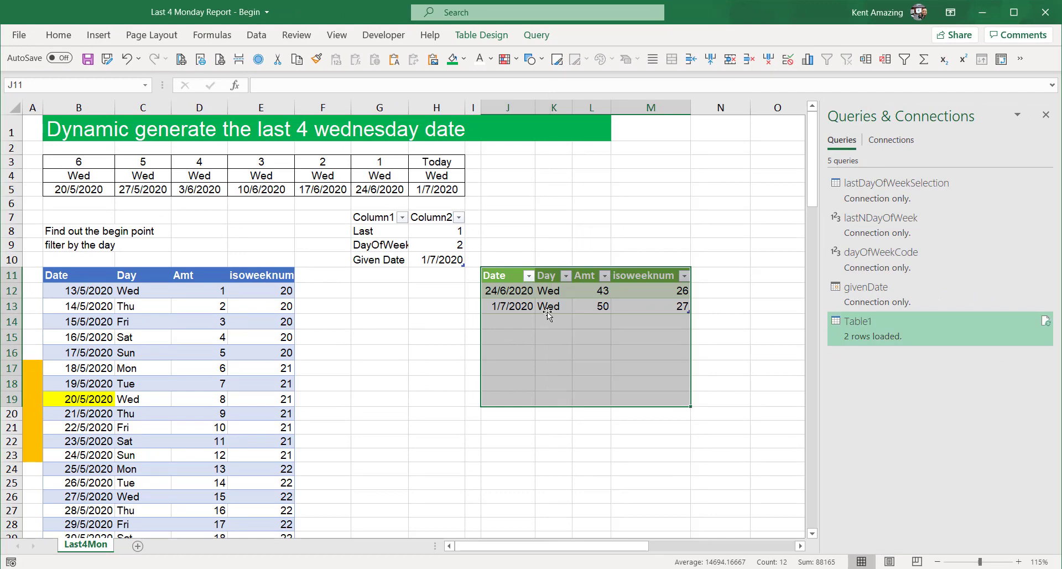
Step: Set the DayOfWeek parameter to 3 and refresh the results table on the worksheet
{"action": "left_click", "coordinate": [439, 247]}
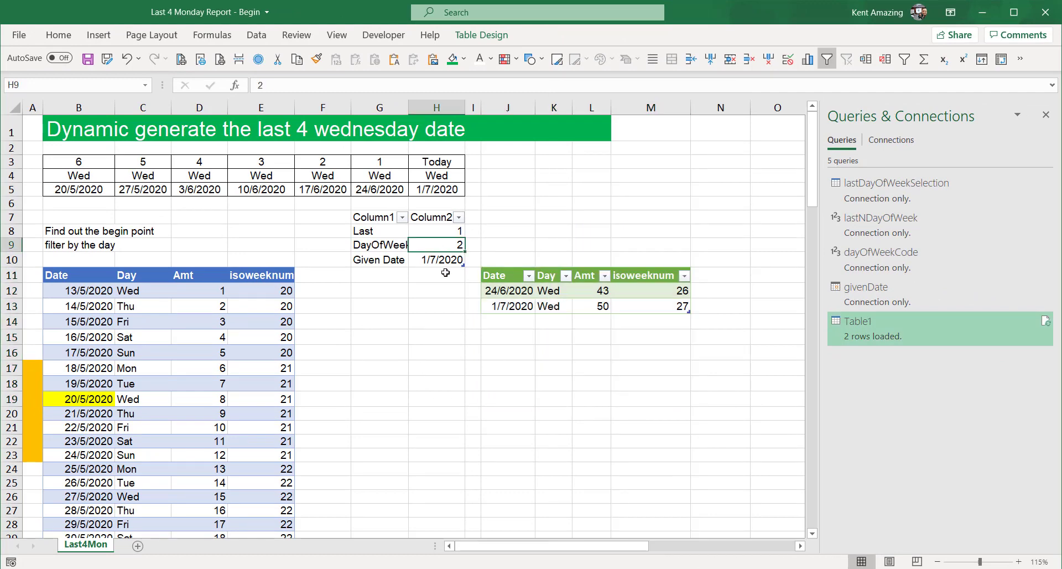
{"action": "type", "text": "3"}
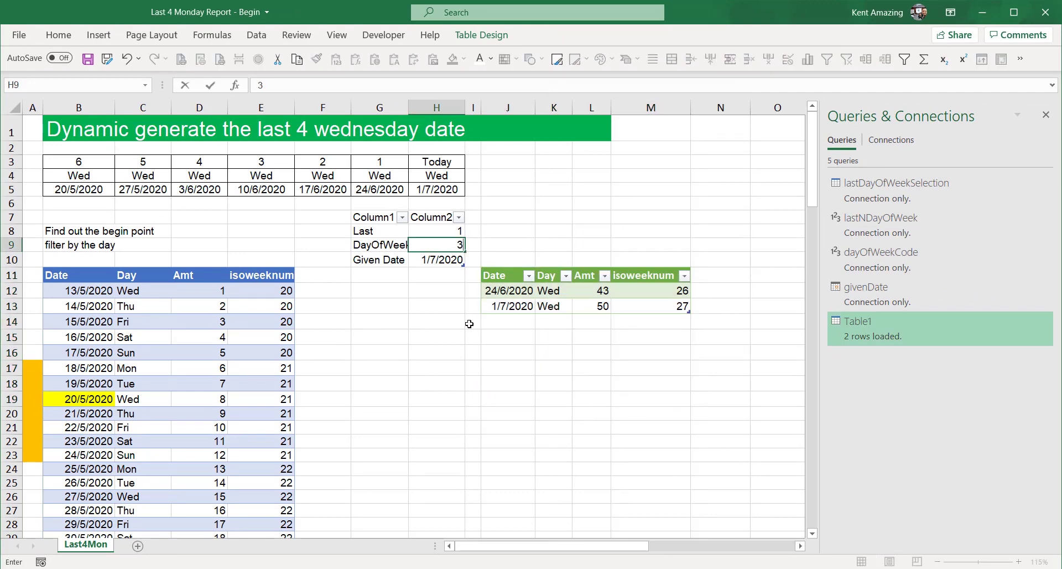
{"action": "key", "text": "Return"}
{"action": "right_click", "coordinate": [525, 300]}
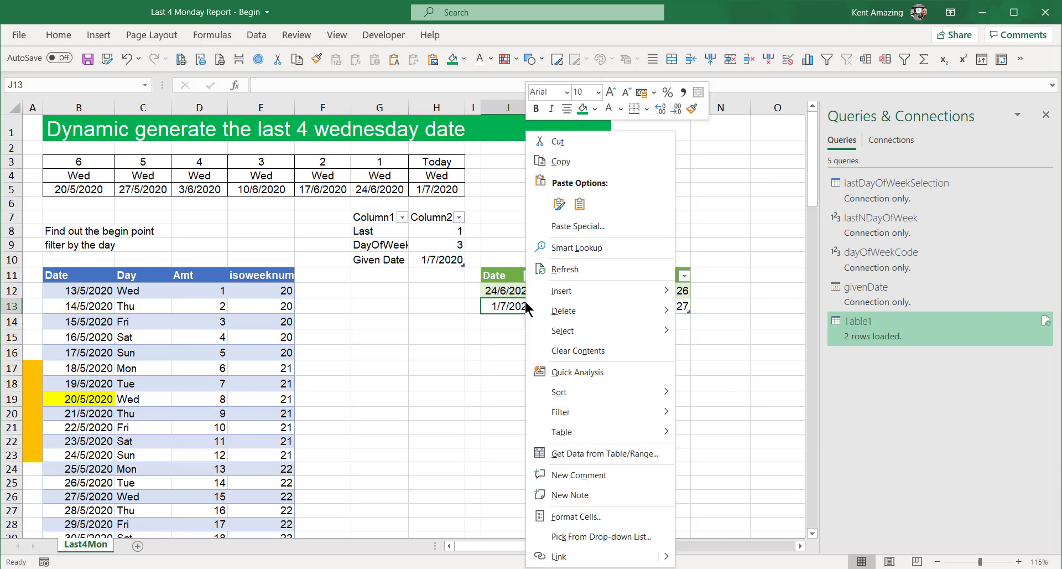
{"action": "left_click", "coordinate": [571, 270]}
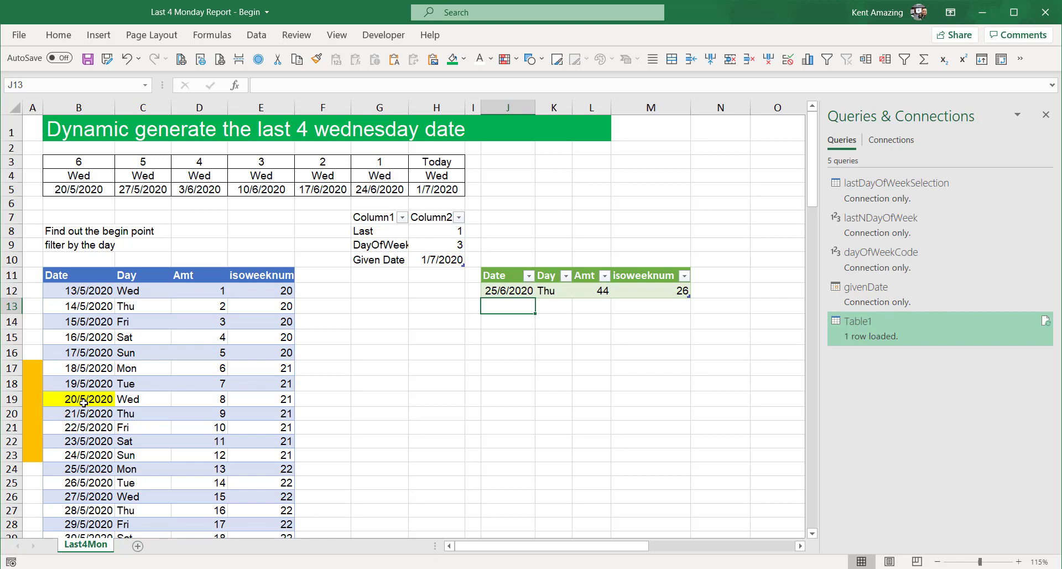
Step: Set the DayOfWeek parameter back to 2 in the parameter table
{"action": "left_click", "coordinate": [442, 244]}
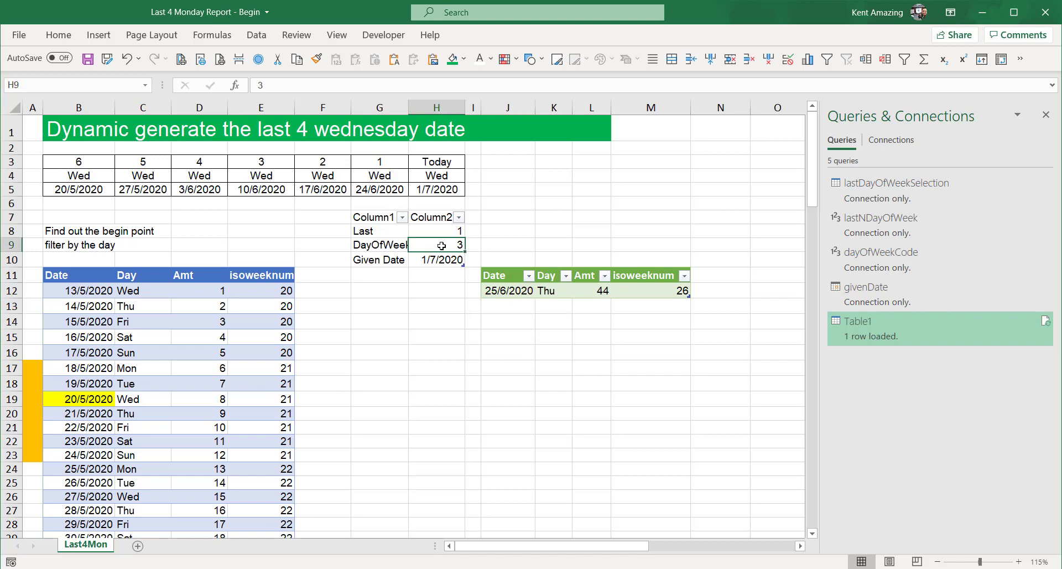
{"action": "type", "text": "2"}
{"action": "left_click", "coordinate": [446, 332]}
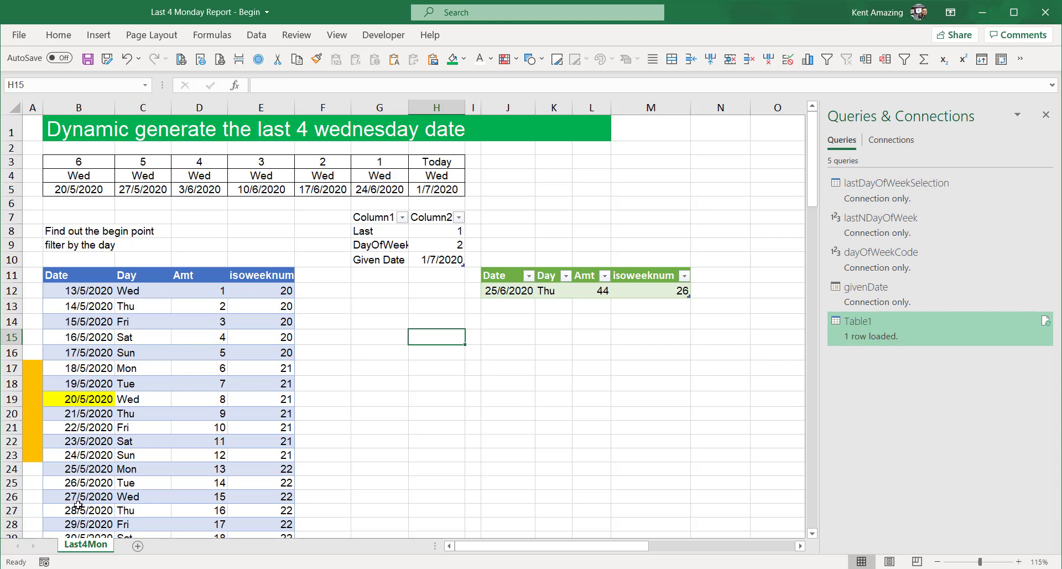
Step: Set the Given Date parameter to 25/5/2020 and refresh the results table
{"action": "left_click", "coordinate": [430, 259]}
{"action": "double_click", "coordinate": [429, 259]}
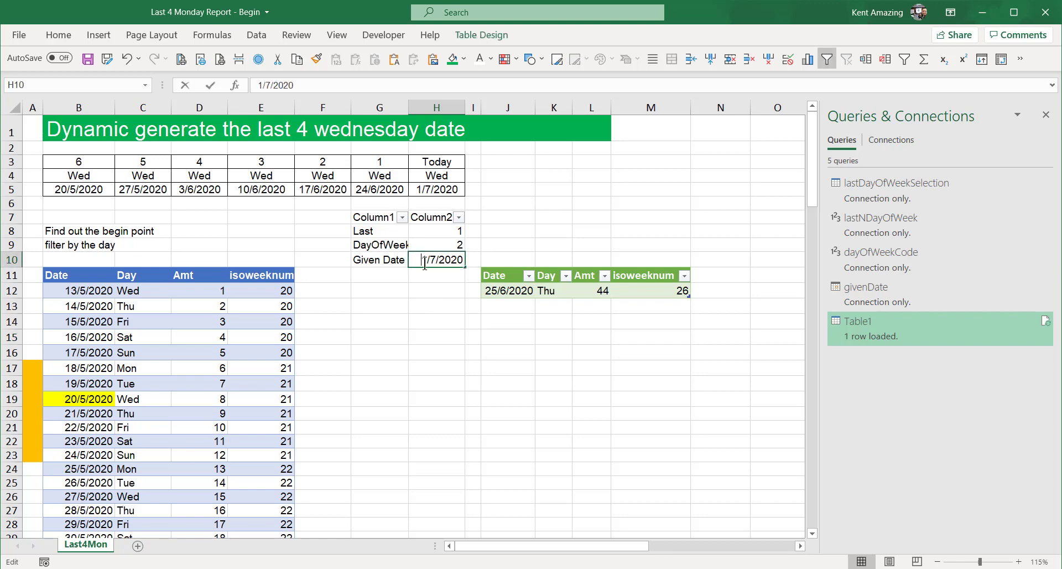
{"action": "double_click", "coordinate": [424, 259]}
{"action": "type", "text": "25"}
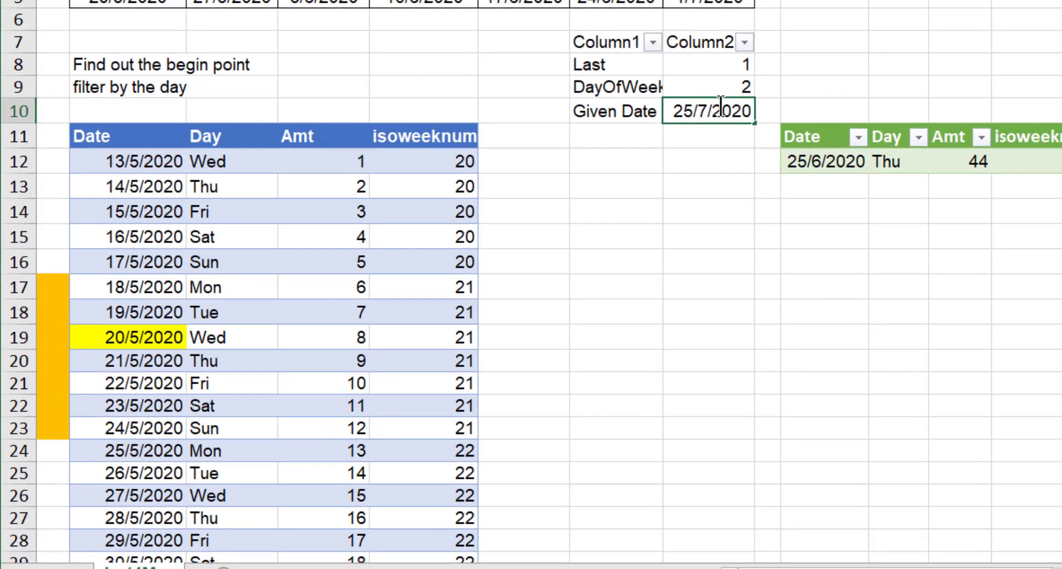
{"action": "left_click_drag", "start_coordinate": [698, 111], "coordinate": [707, 111]}
{"action": "type", "text": "5"}
{"action": "left_click", "coordinate": [715, 291]}
{"action": "left_click", "coordinate": [886, 162]}
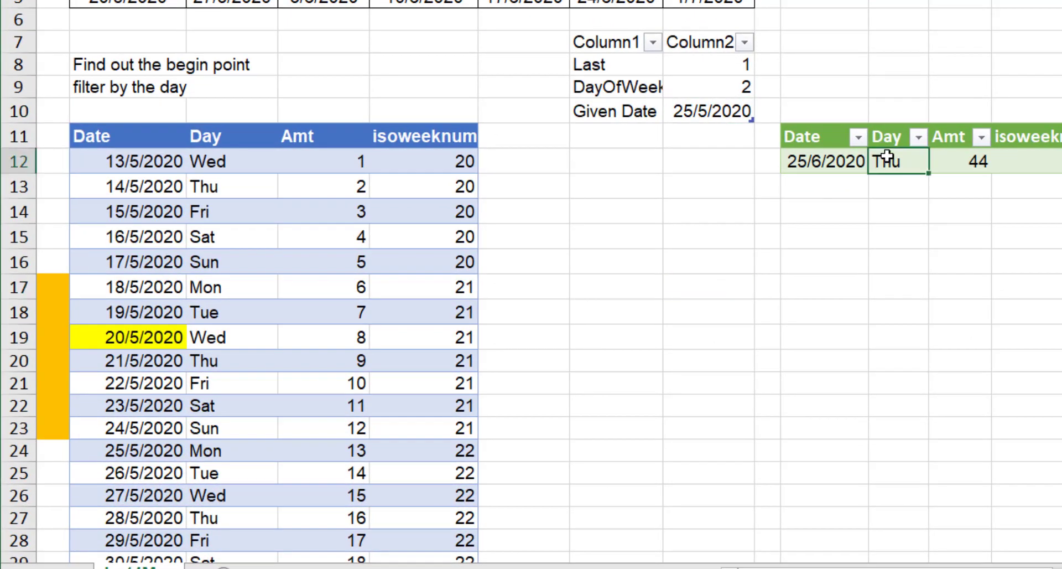
{"action": "right_click", "coordinate": [886, 161]}
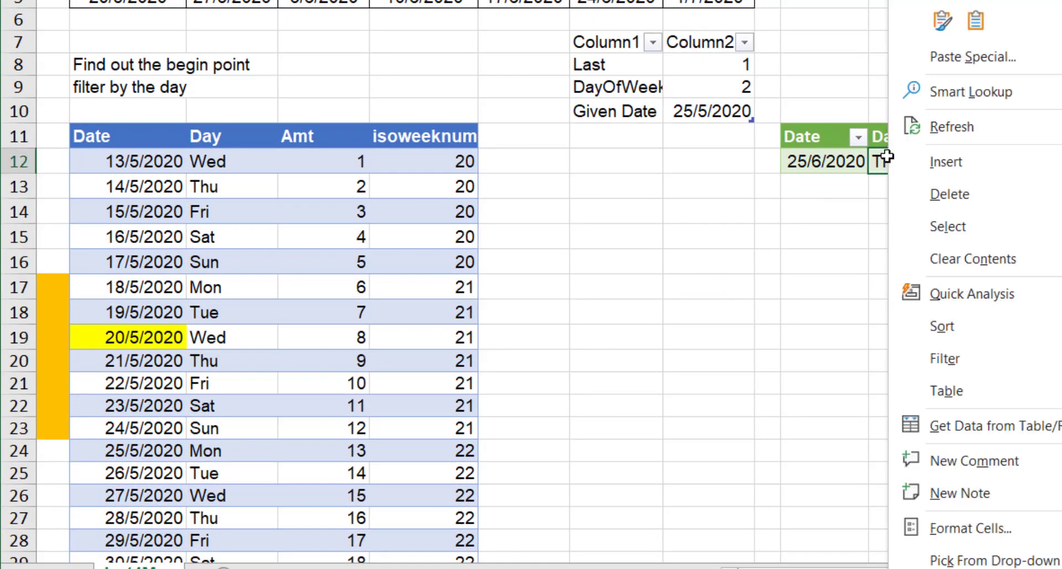
{"action": "left_click", "coordinate": [968, 124]}
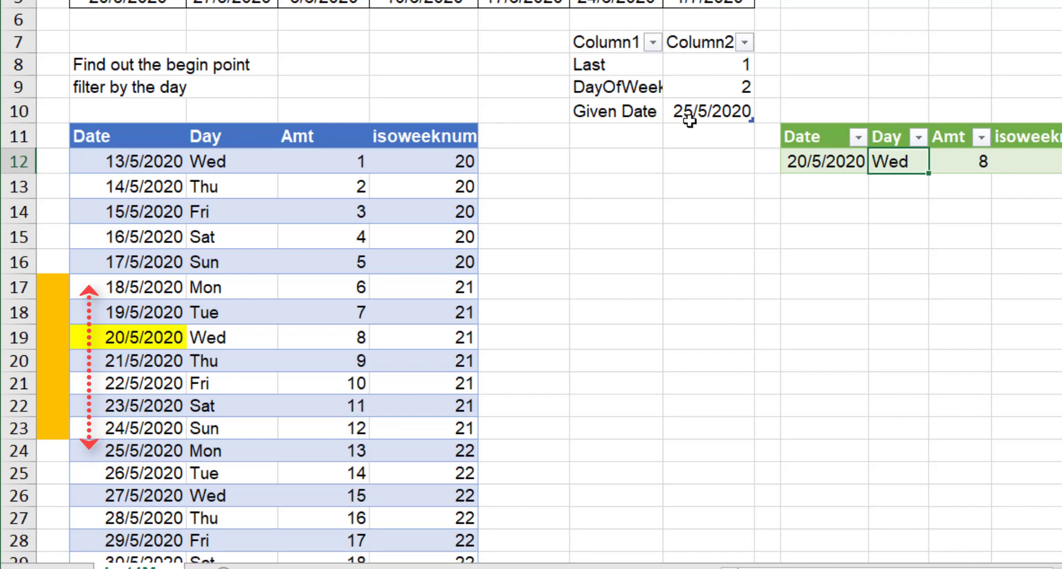
Step: Change the Given Date parameter to 27/5/2020 and refresh the results table
{"action": "left_click", "coordinate": [153, 446]}
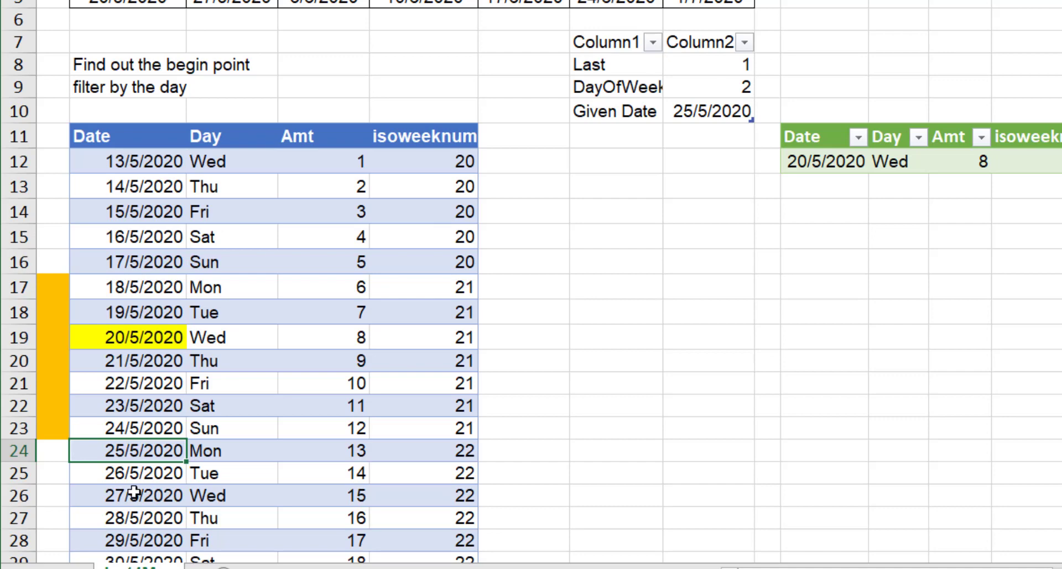
{"action": "double_click", "coordinate": [692, 110]}
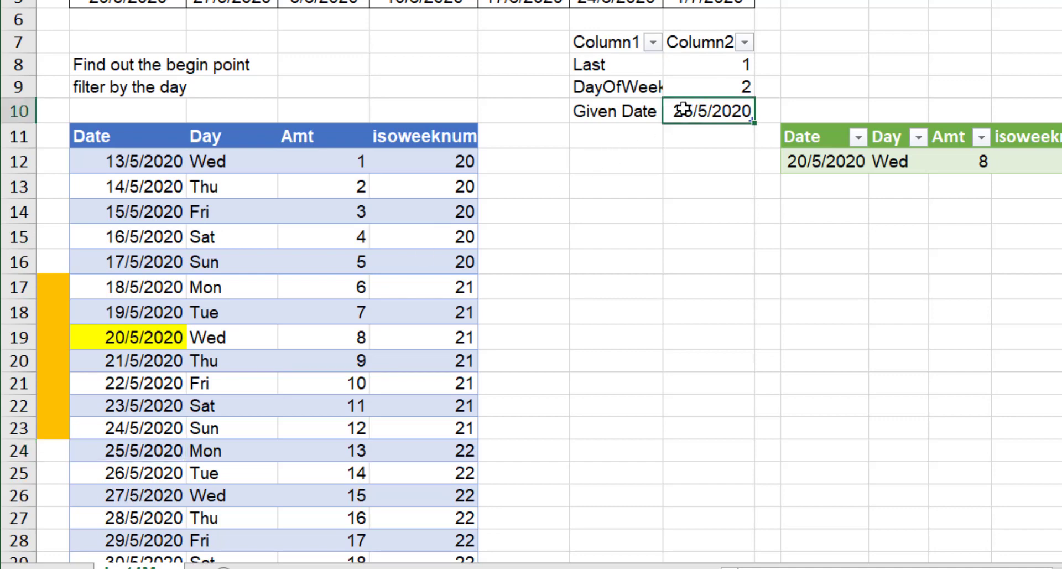
{"action": "left_click_drag", "start_coordinate": [693, 115], "coordinate": [684, 112]}
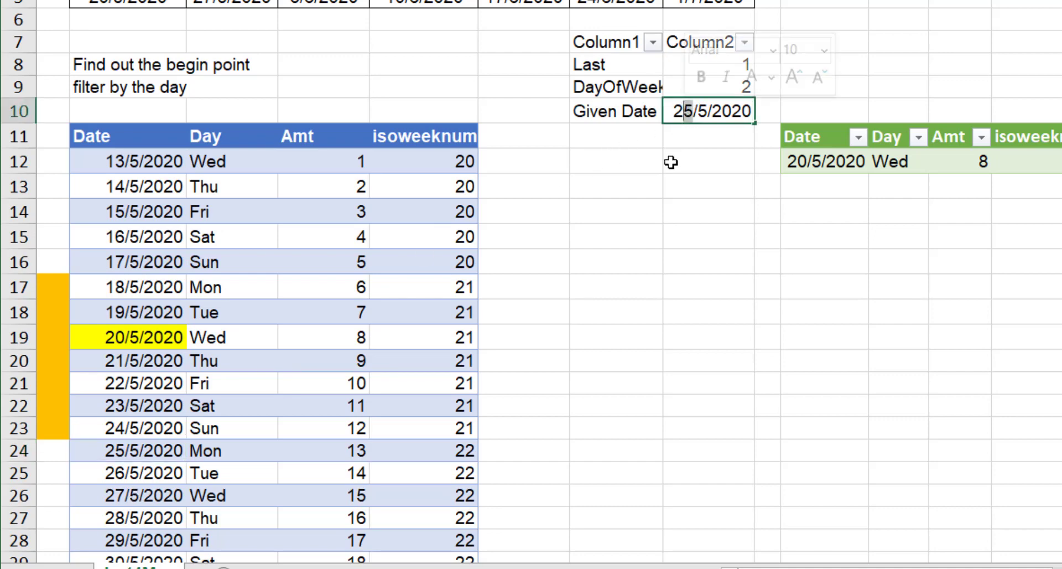
{"action": "type", "text": "7"}
{"action": "left_click", "coordinate": [695, 211]}
{"action": "right_click", "coordinate": [896, 168]}
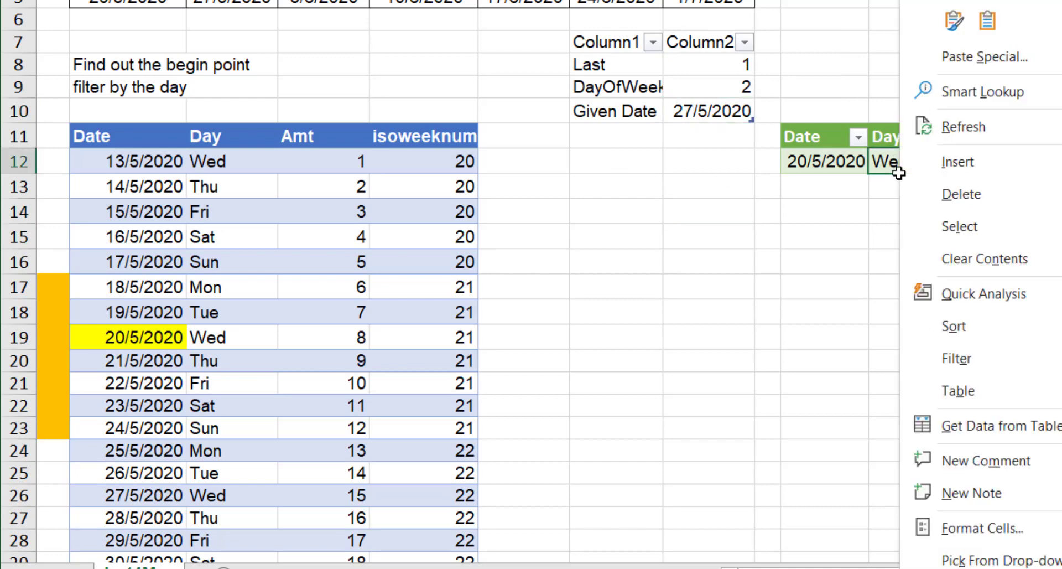
{"action": "left_click", "coordinate": [952, 127]}
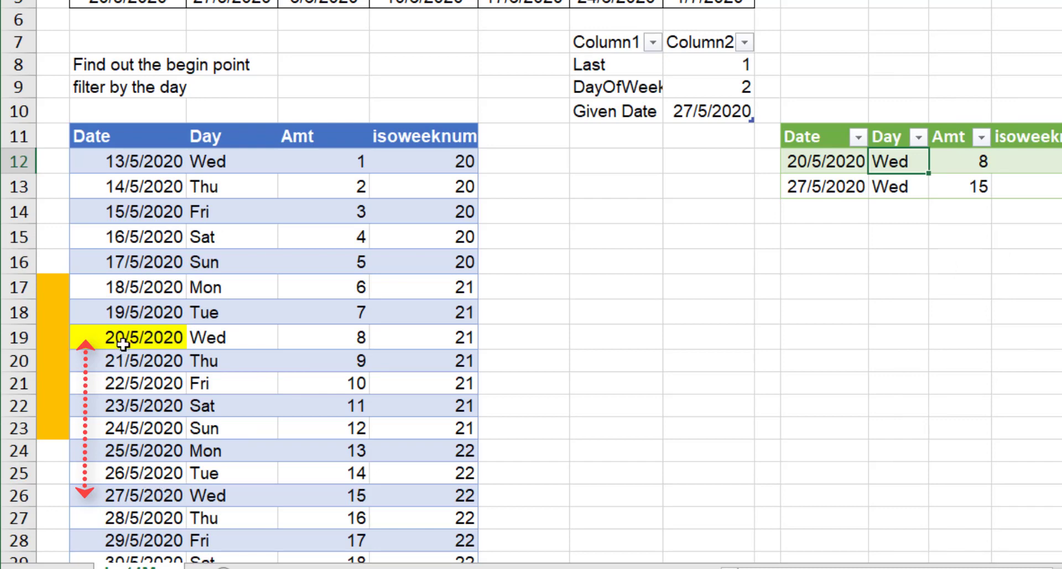
Step: Examine the source dates from 20/5/2020 to 27/5/2020, and the isoweeknum and Amt values of the week 21 rows
{"action": "left_click_drag", "start_coordinate": [163, 497], "coordinate": [170, 328]}
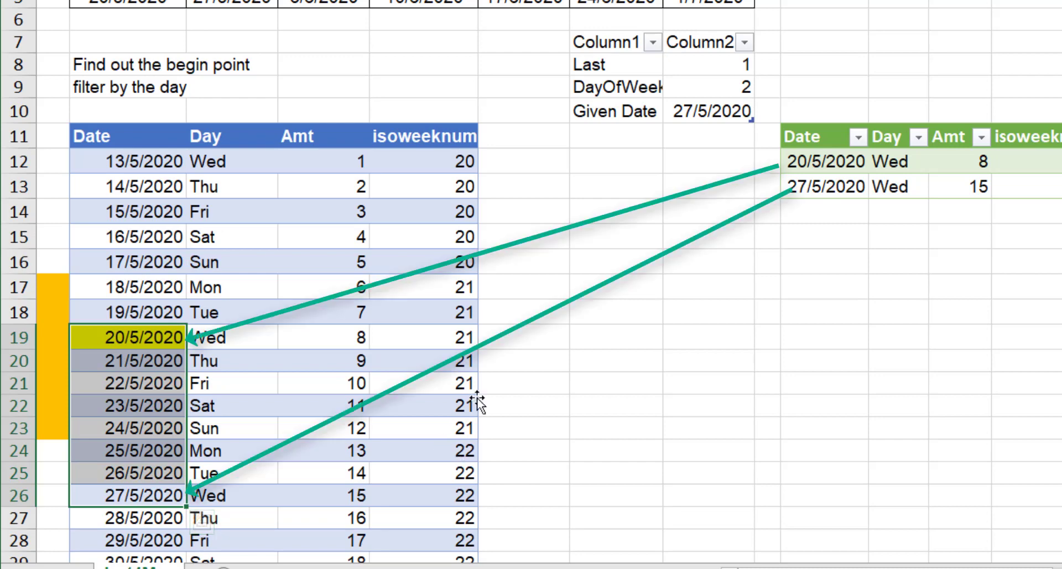
{"action": "left_click", "coordinate": [146, 339]}
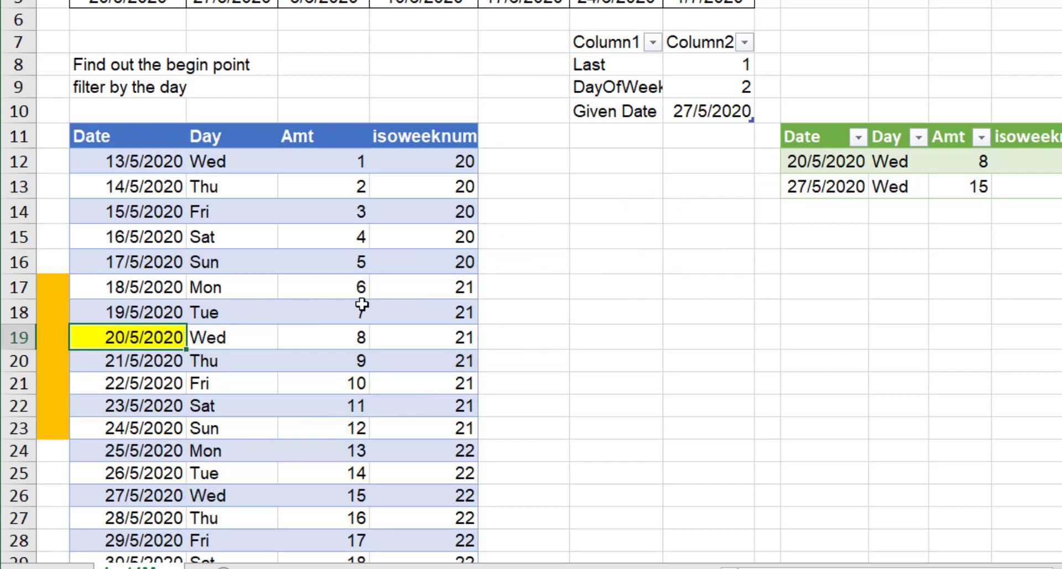
{"action": "left_click_drag", "start_coordinate": [437, 286], "coordinate": [433, 432]}
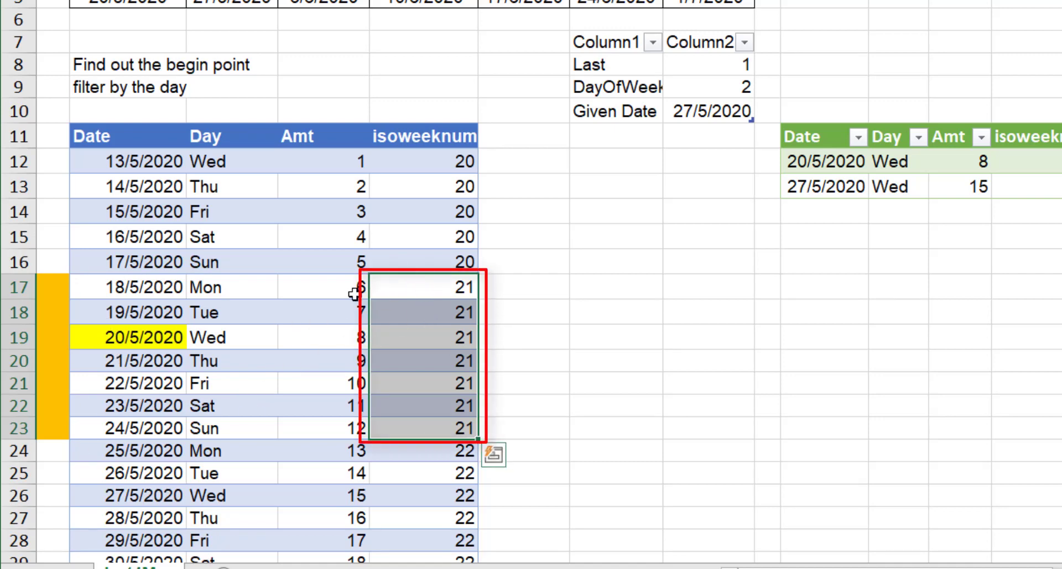
{"action": "mouse_move", "coordinate": [356, 289]}
{"action": "left_mouse_down"}
{"action": "mouse_move", "coordinate": [344, 444]}
{"action": "mouse_move", "coordinate": [344, 413]}
{"action": "mouse_move", "coordinate": [341, 431]}
{"action": "left_mouse_up"}
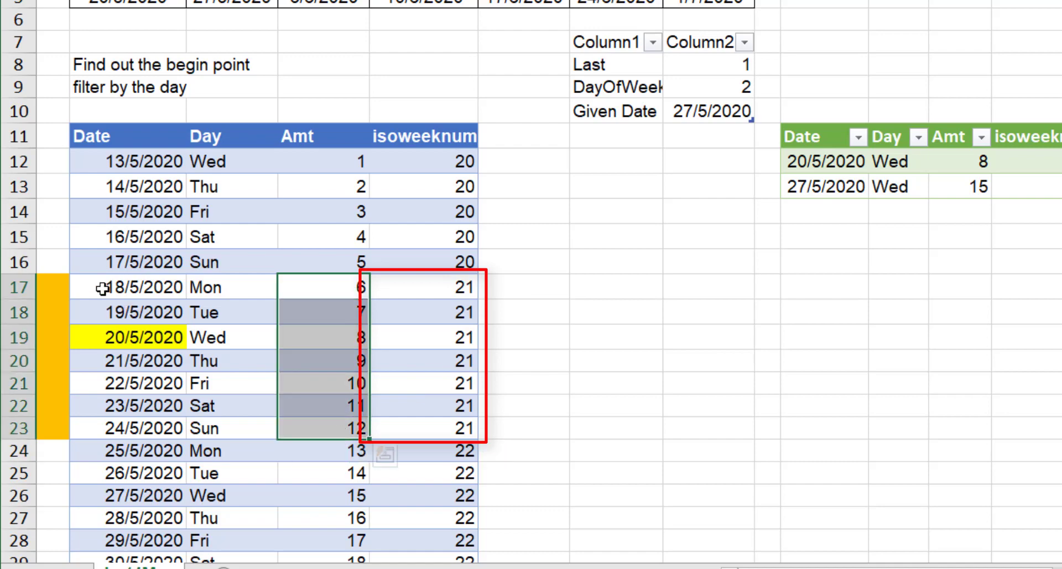